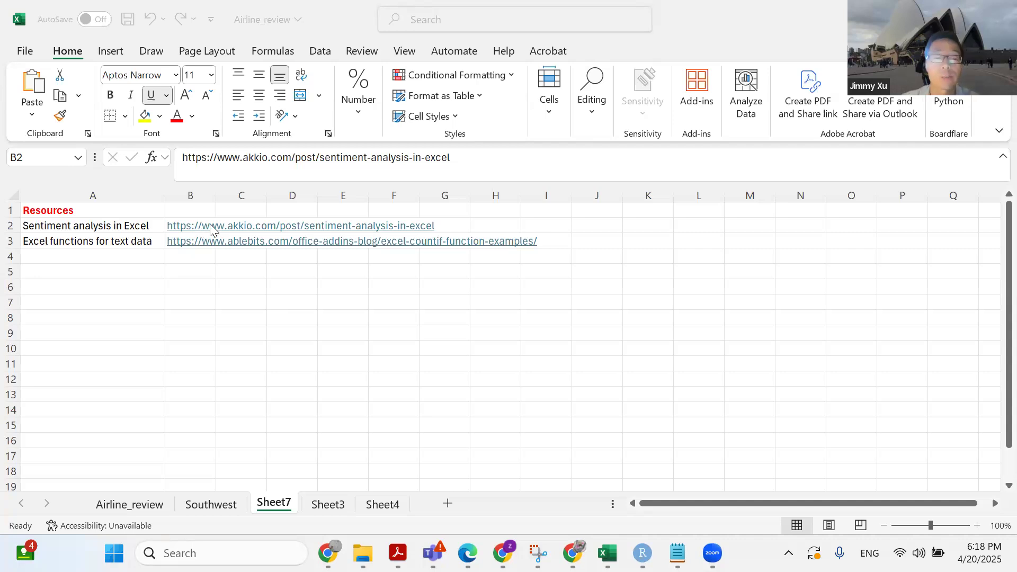
# - Copy the sentiment analysis link from cell B2 and switch to Chrome to show the akkio.com article from its title
pyautogui.click(189, 227)
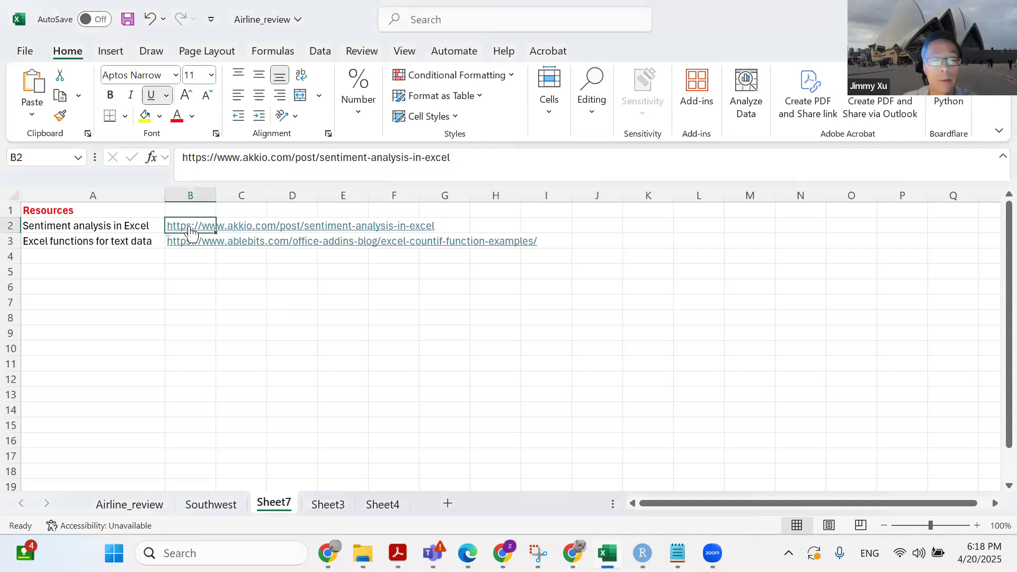
pyautogui.rightClick(206, 223)
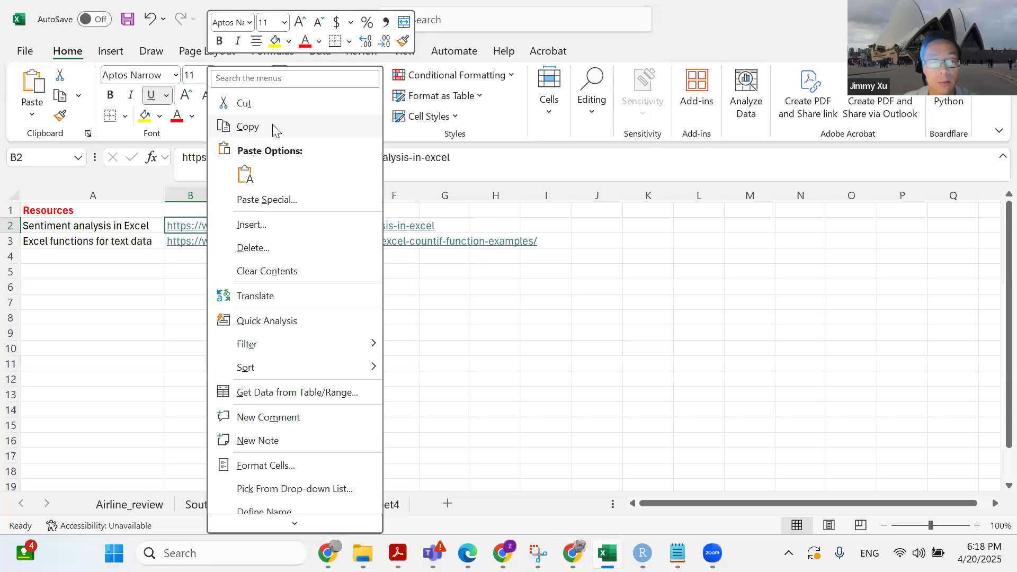
pyautogui.click(248, 127)
pyautogui.click(328, 553)
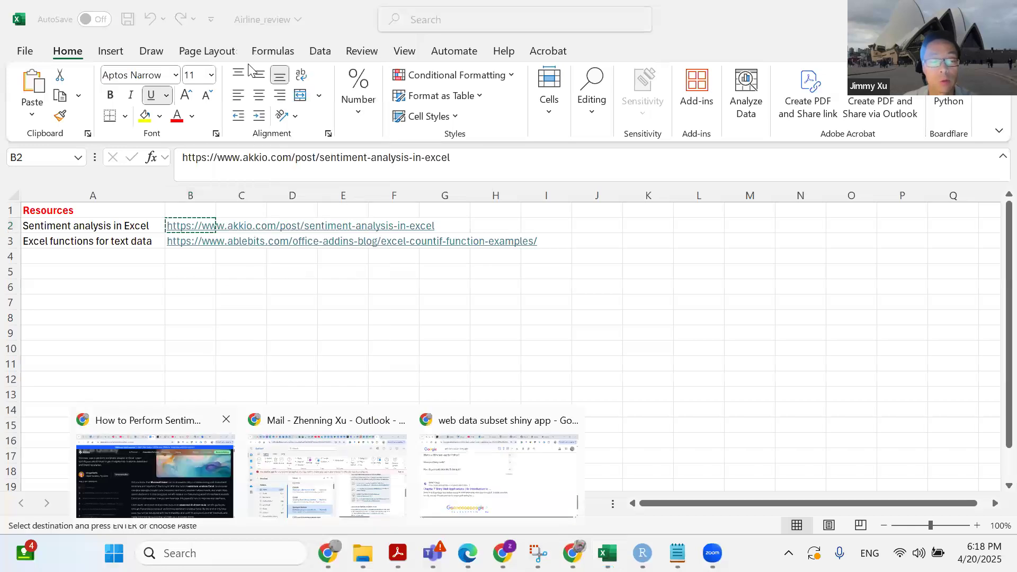
pyautogui.click(211, 505)
pyautogui.click(276, 49)
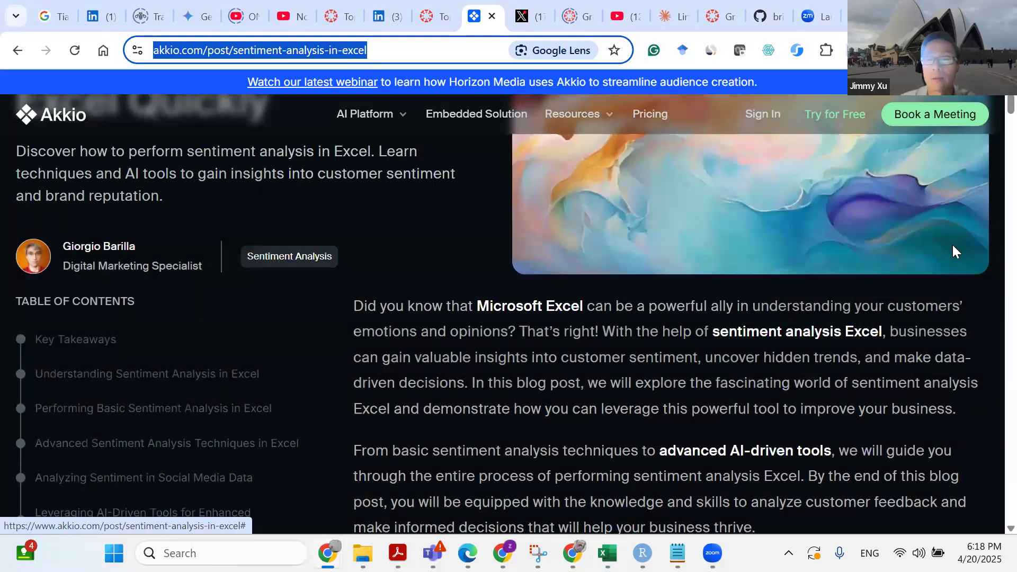
pyautogui.click(952, 245)
pyautogui.scroll(3, 952, 244)
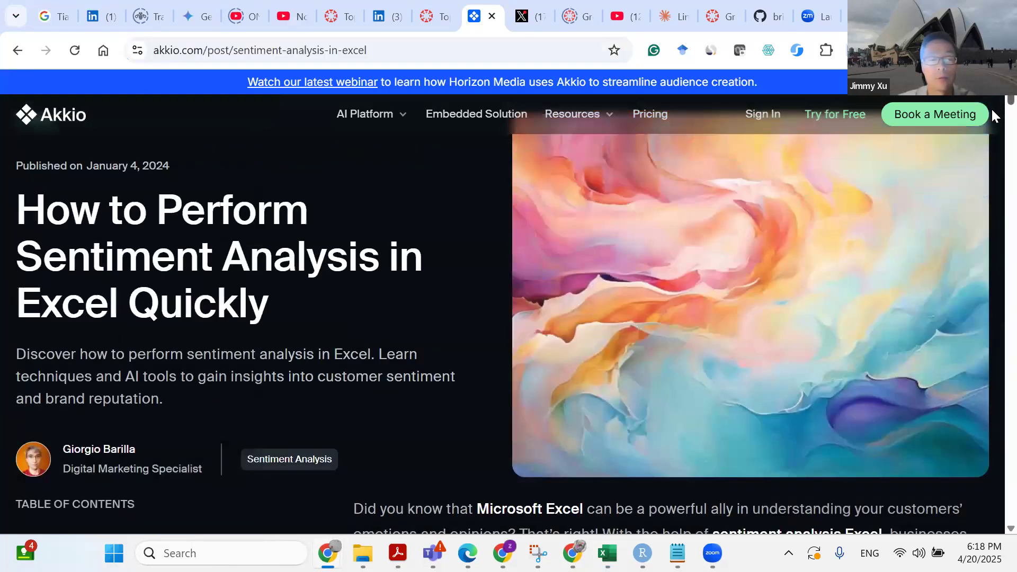
# - Read the article's introduction, the Key Takeaways and the section explaining what sentiment analysis is
pyautogui.scroll(-5, 994, 116)
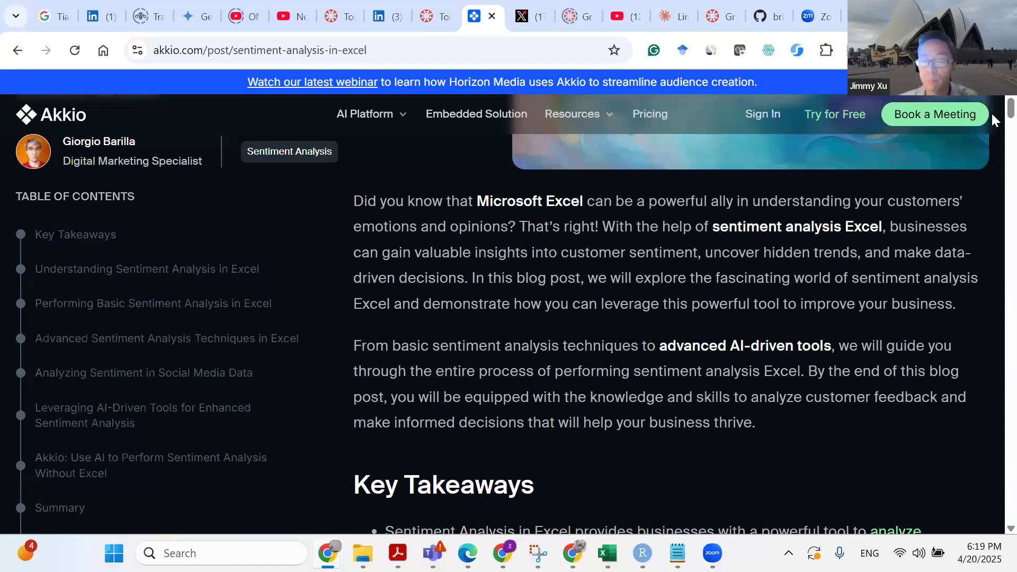
pyautogui.scroll(-5, 993, 120)
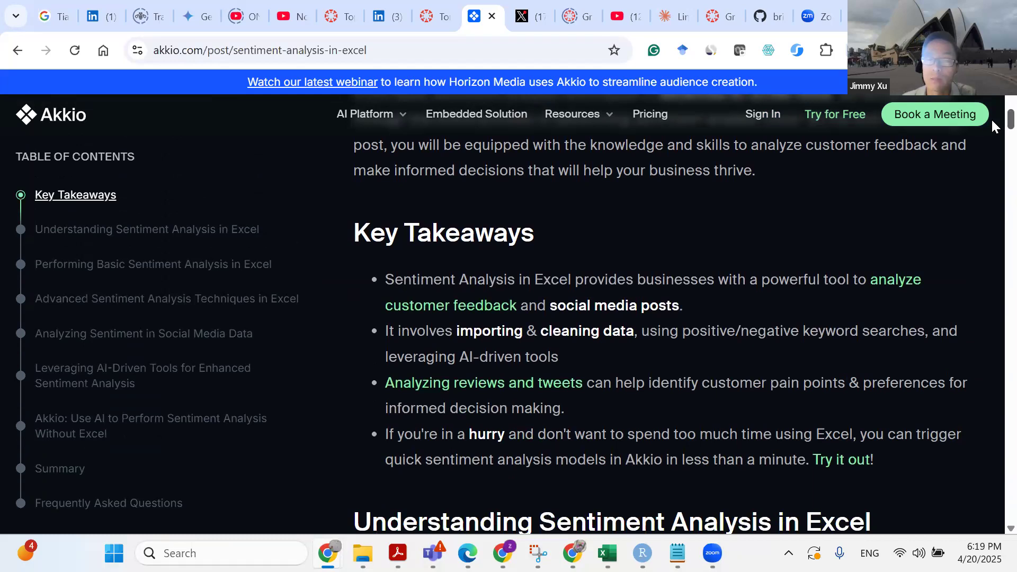
pyautogui.scroll(-2, 992, 126)
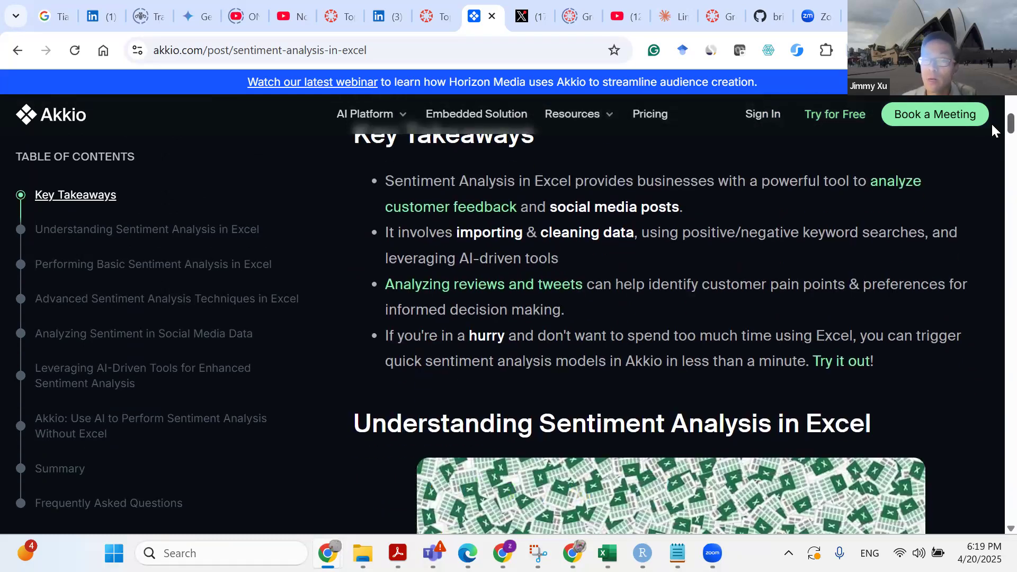
pyautogui.scroll(-2, 992, 127)
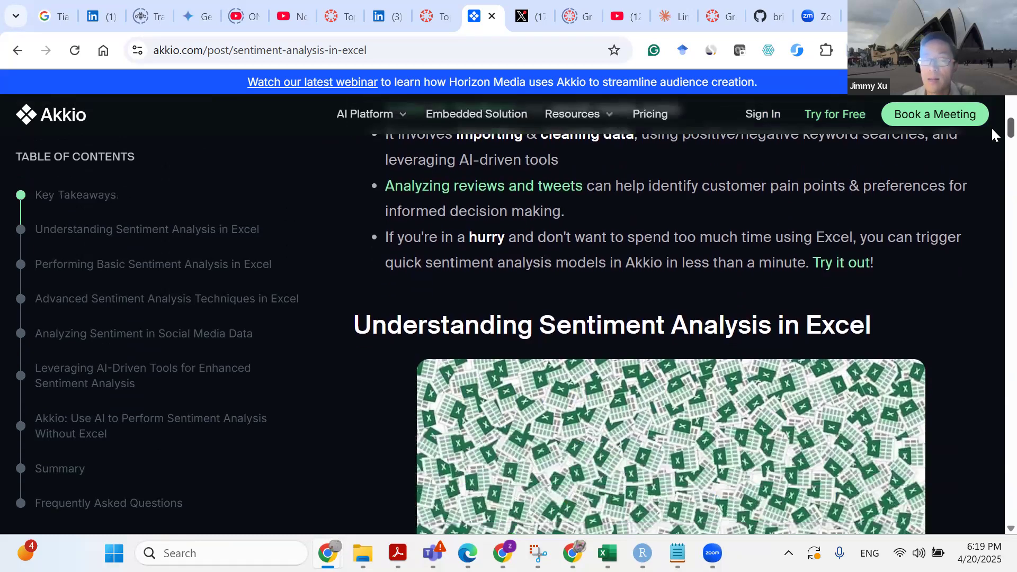
pyautogui.scroll(-1, 992, 133)
pyautogui.scroll(2, 992, 130)
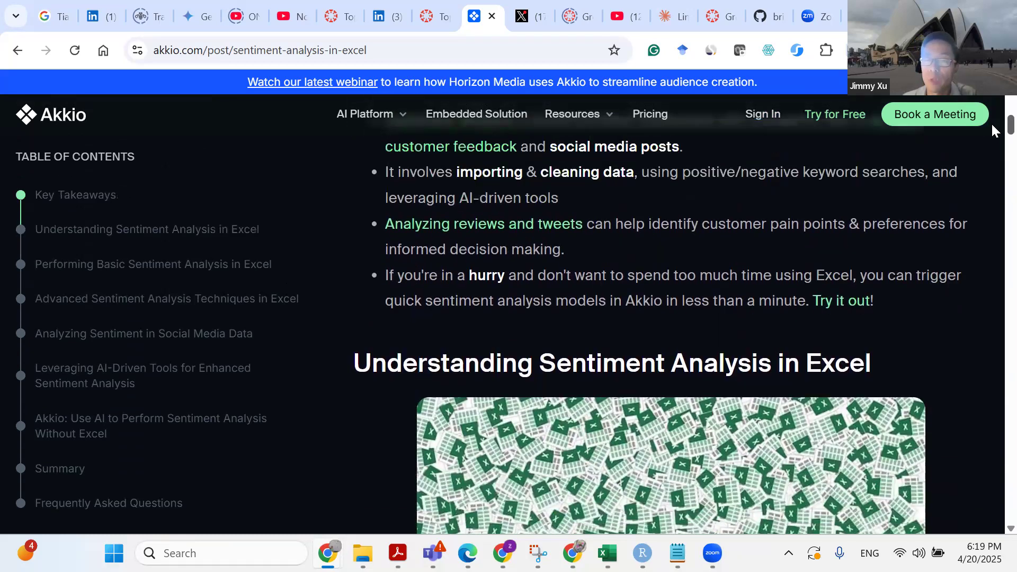
pyautogui.scroll(1, 992, 130)
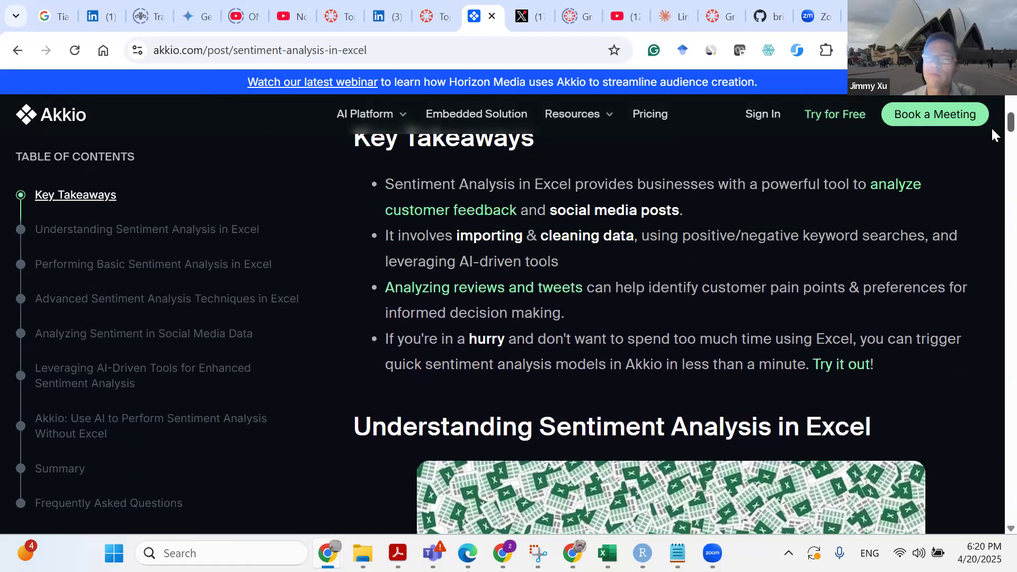
pyautogui.scroll(-7, 992, 138)
pyautogui.scroll(2, 991, 156)
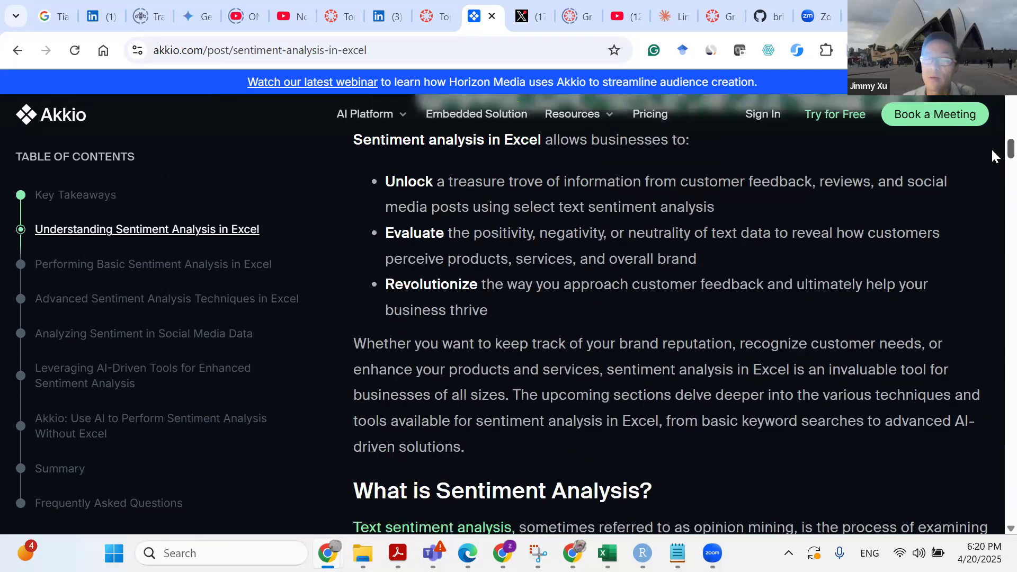
pyautogui.scroll(-4, 991, 159)
pyautogui.scroll(-2, 992, 164)
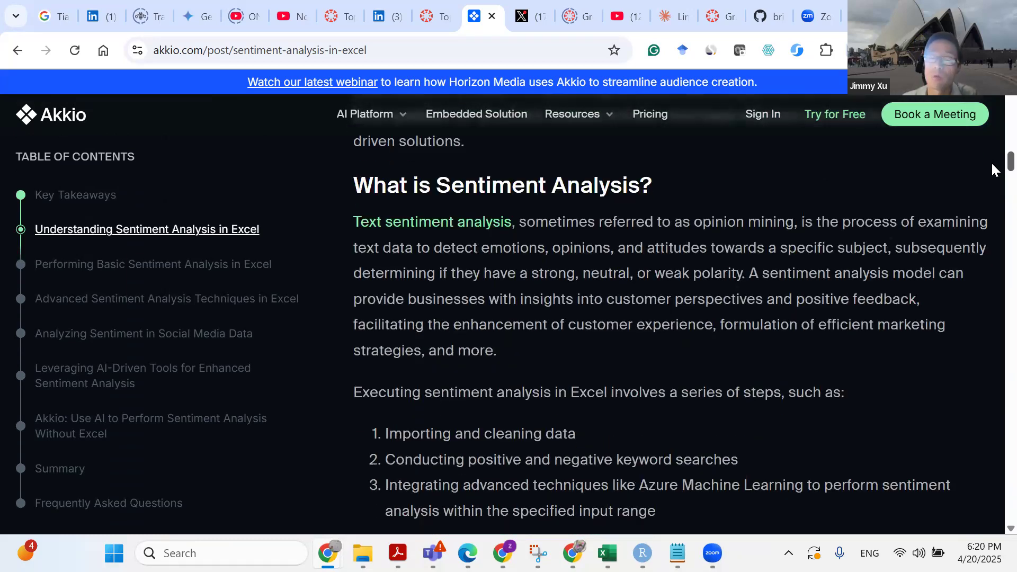
pyautogui.scroll(-6, 992, 170)
# - Skim the remaining article sections through the AI-driven tools part, then return to Performing Basic Sentiment Analysis in Excel
pyautogui.scroll(-20, 993, 203)
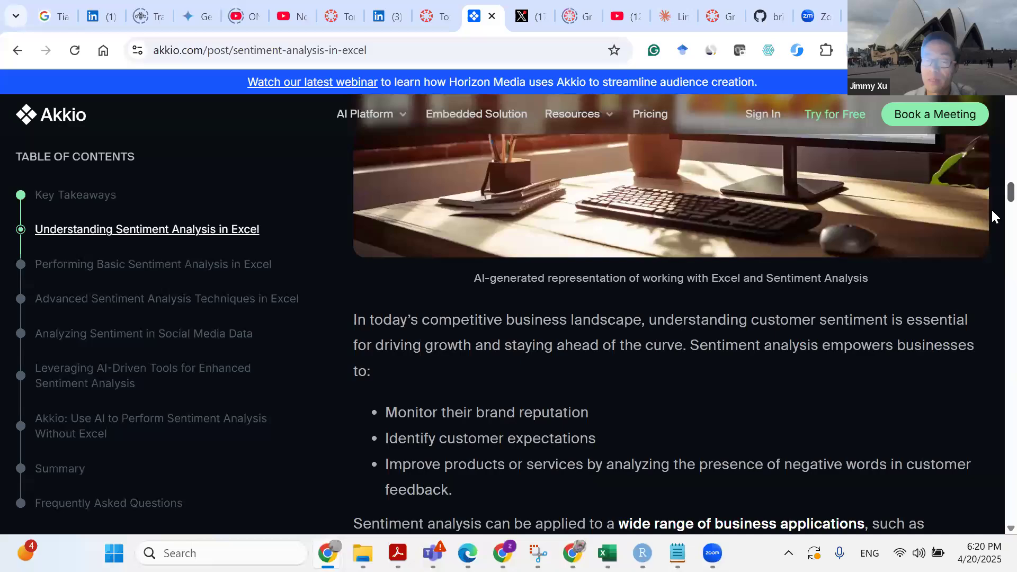
pyautogui.scroll(-20, 990, 245)
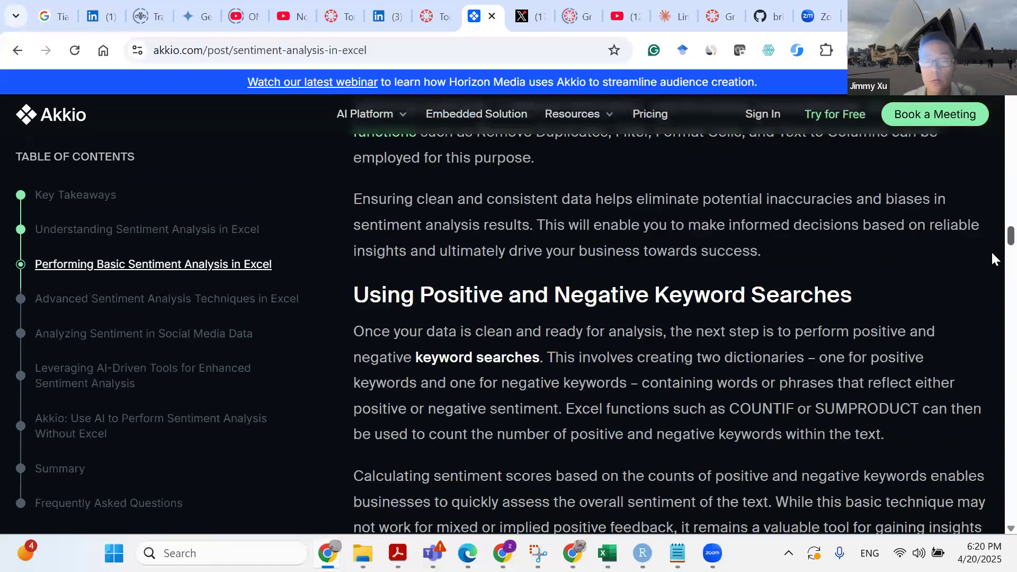
pyautogui.scroll(-20, 977, 305)
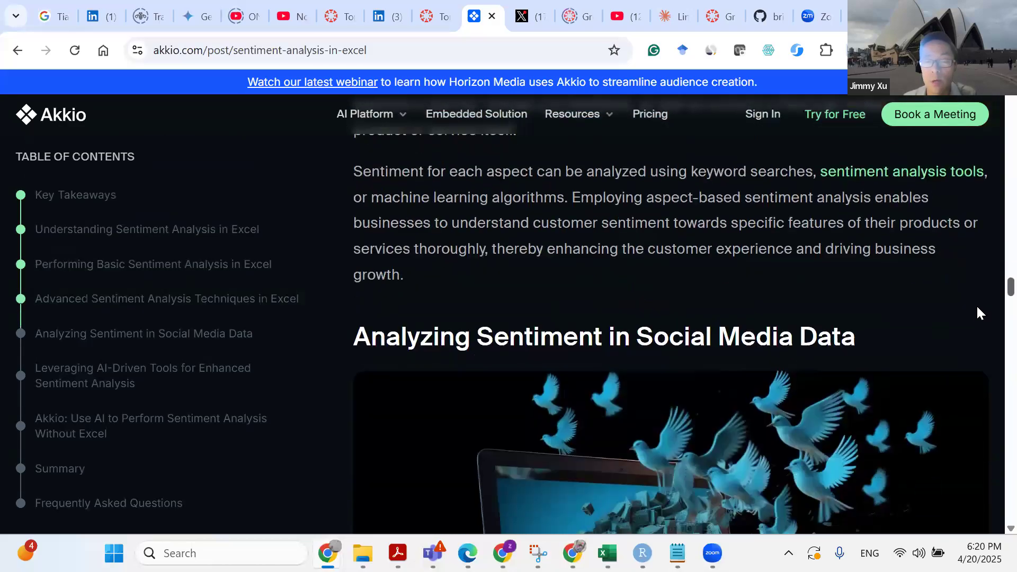
pyautogui.scroll(-20, 970, 350)
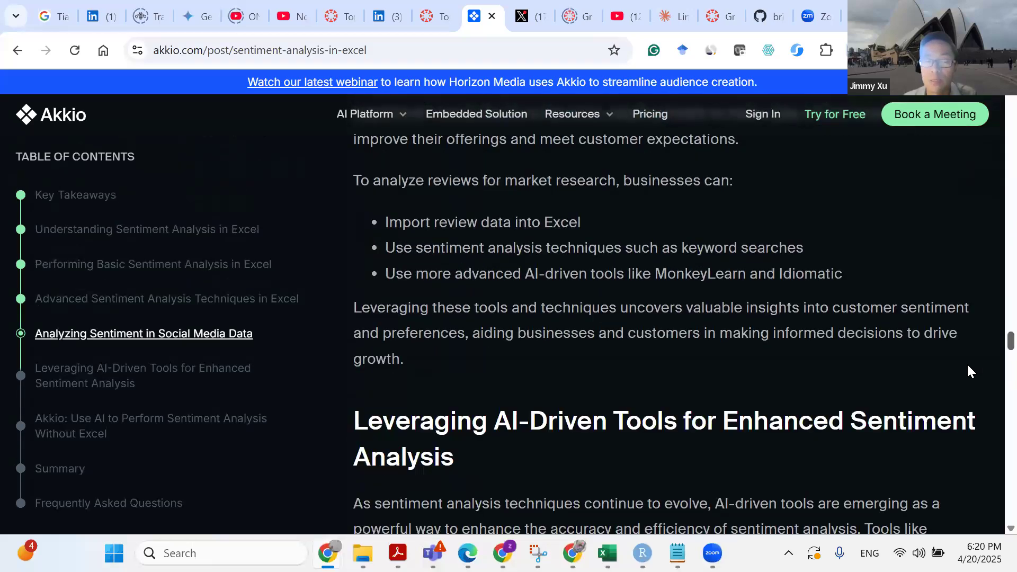
pyautogui.scroll(20, 967, 392)
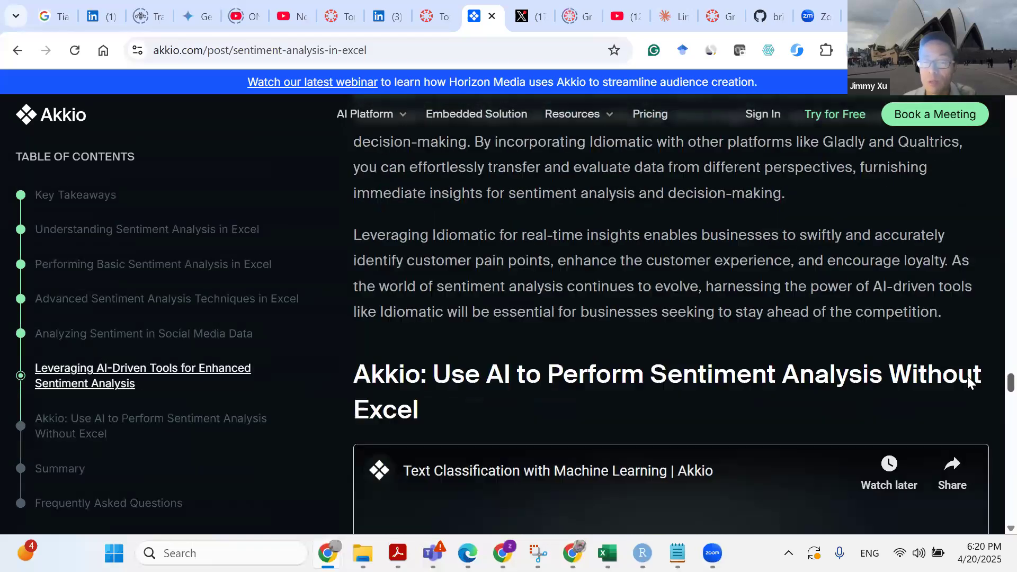
pyautogui.scroll(15, 988, 277)
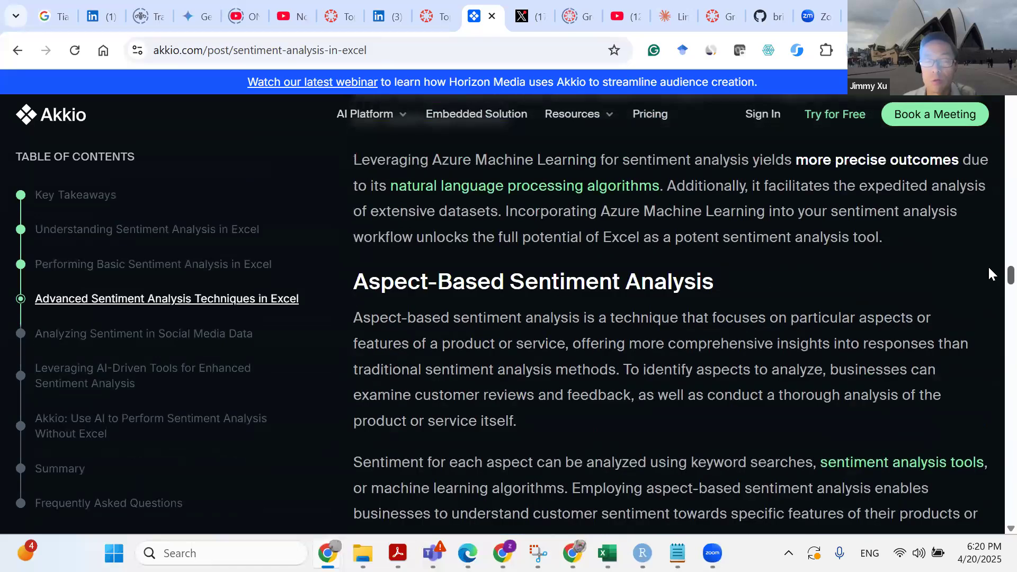
pyautogui.scroll(8, 989, 233)
pyautogui.scroll(10, 988, 216)
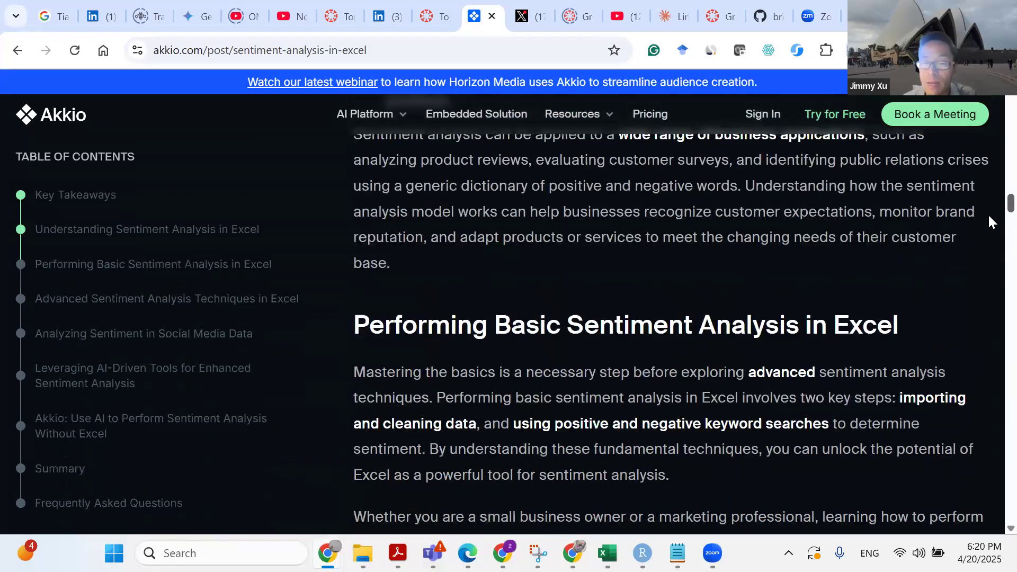
# - Read the article's guidance on performing basic sentiment analysis and on importing and cleaning data
pyautogui.scroll(-5, 991, 222)
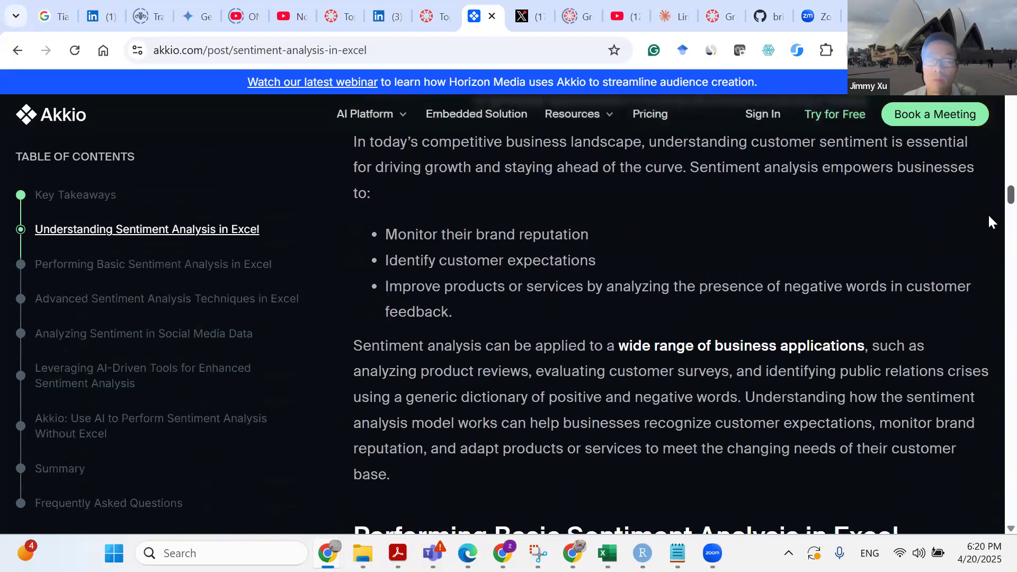
pyautogui.scroll(-4, 988, 217)
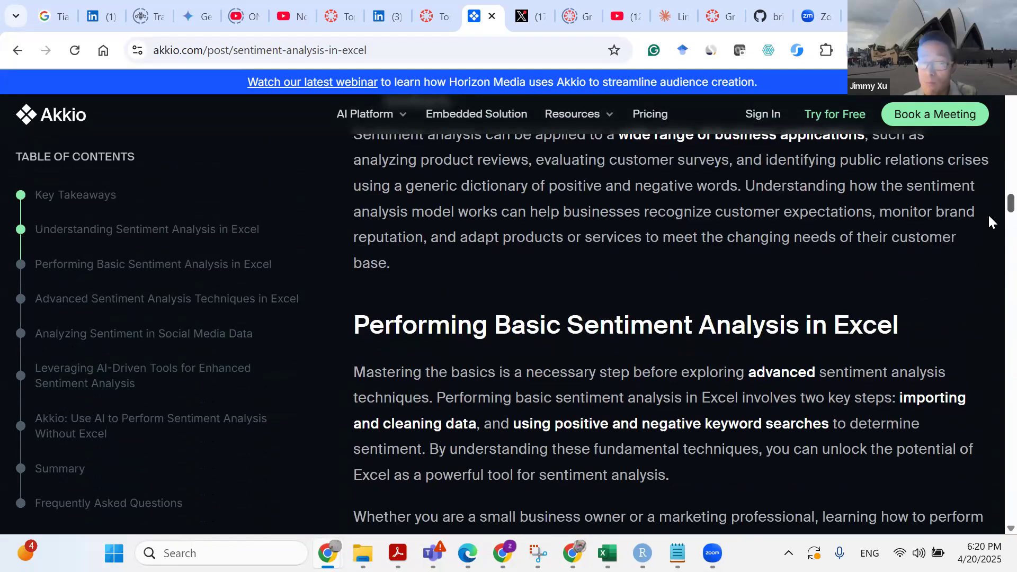
pyautogui.scroll(-8, 989, 214)
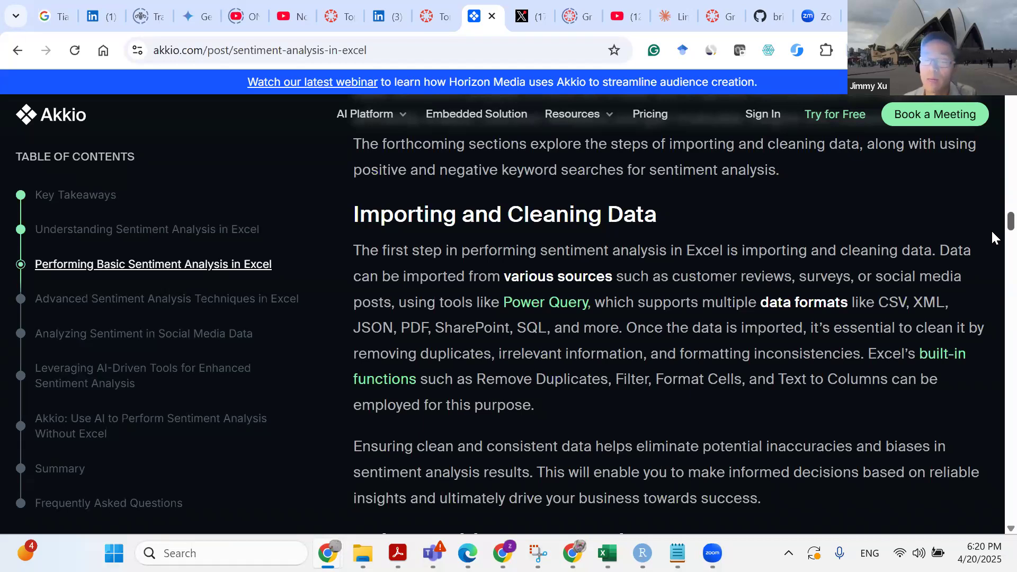
pyautogui.scroll(-1, 851, 311)
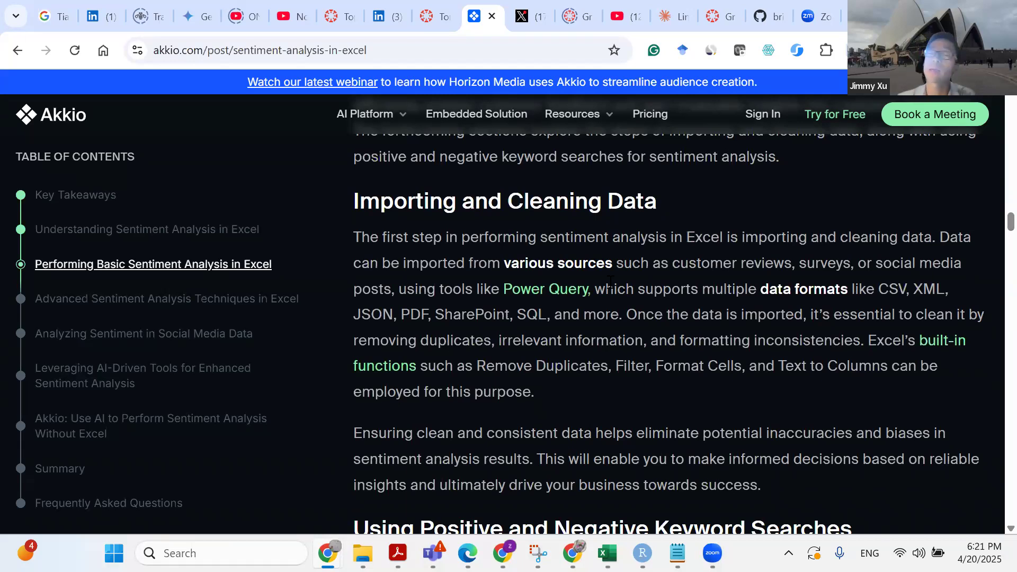
# - Switch to Excel and examine the Airline Name column and the full review texts in G2 and G10 on the Southwest sheet
pyautogui.click(607, 553)
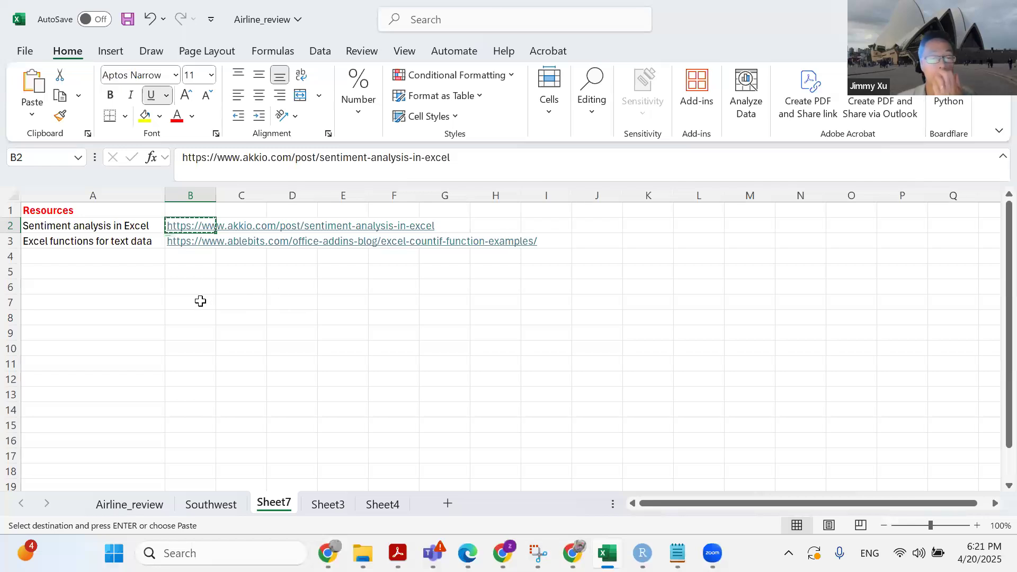
pyautogui.click(212, 501)
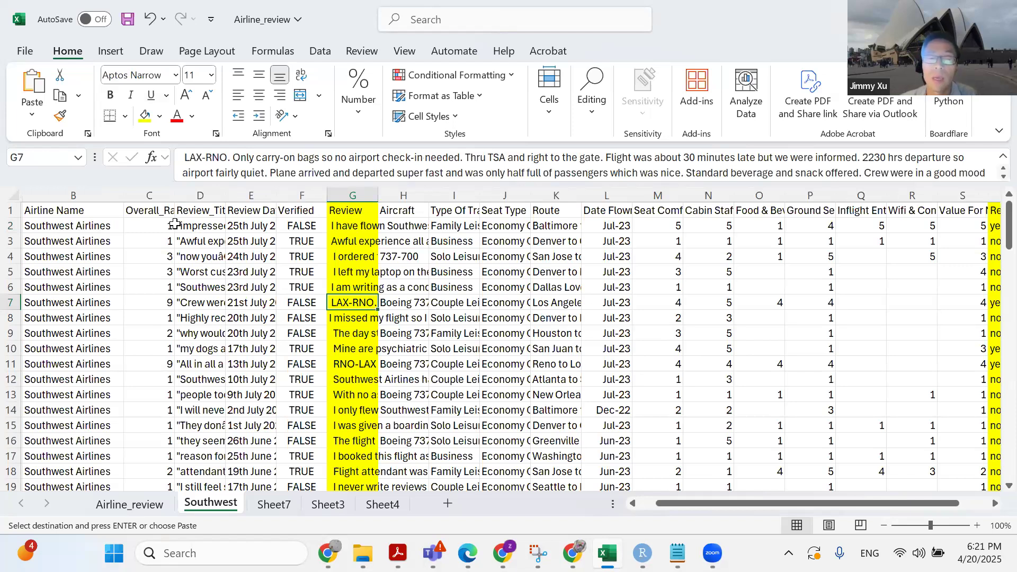
pyautogui.click(87, 189)
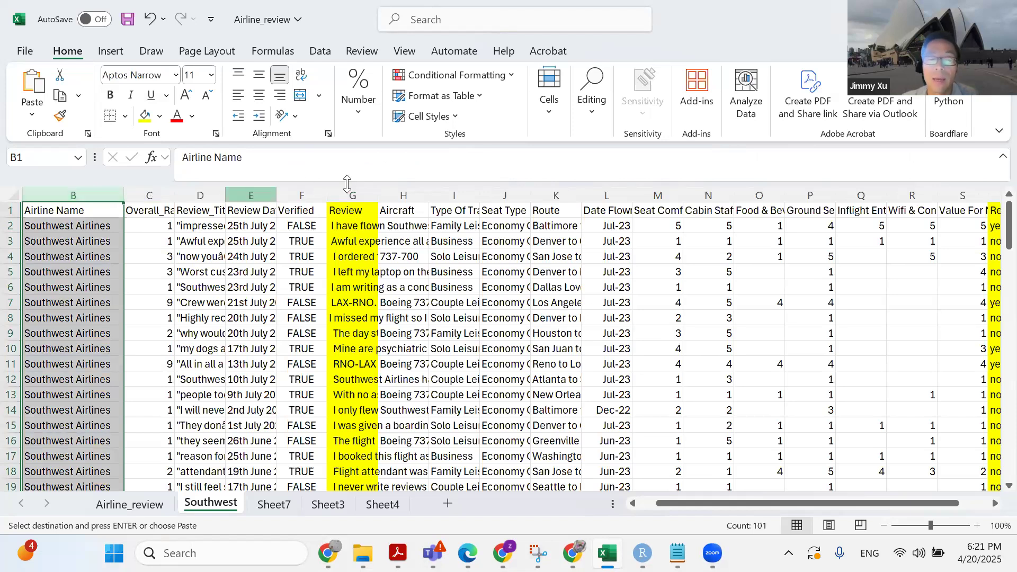
pyautogui.click(356, 227)
pyautogui.doubleClick(356, 227)
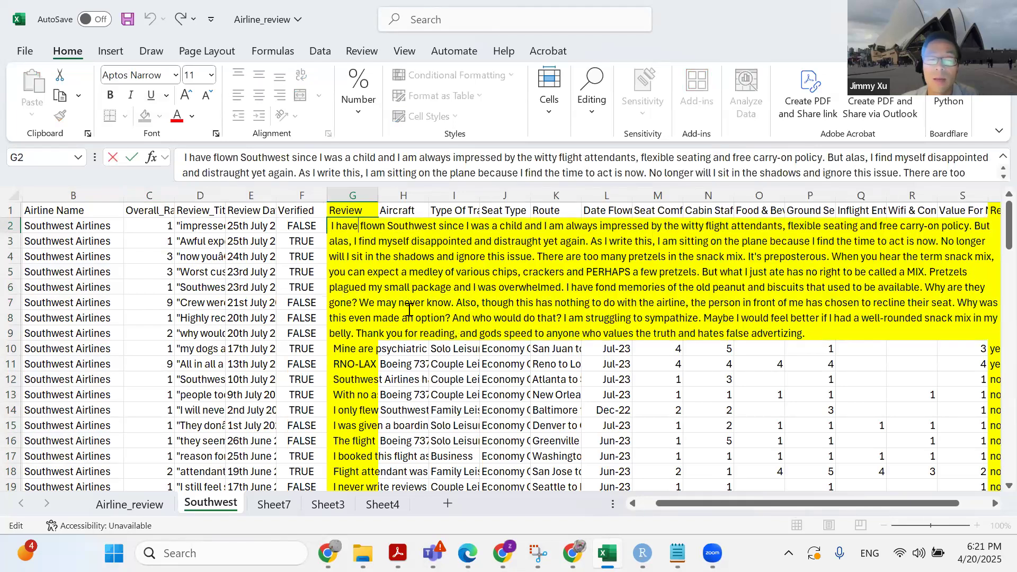
pyautogui.click(406, 349)
pyautogui.press('F2')
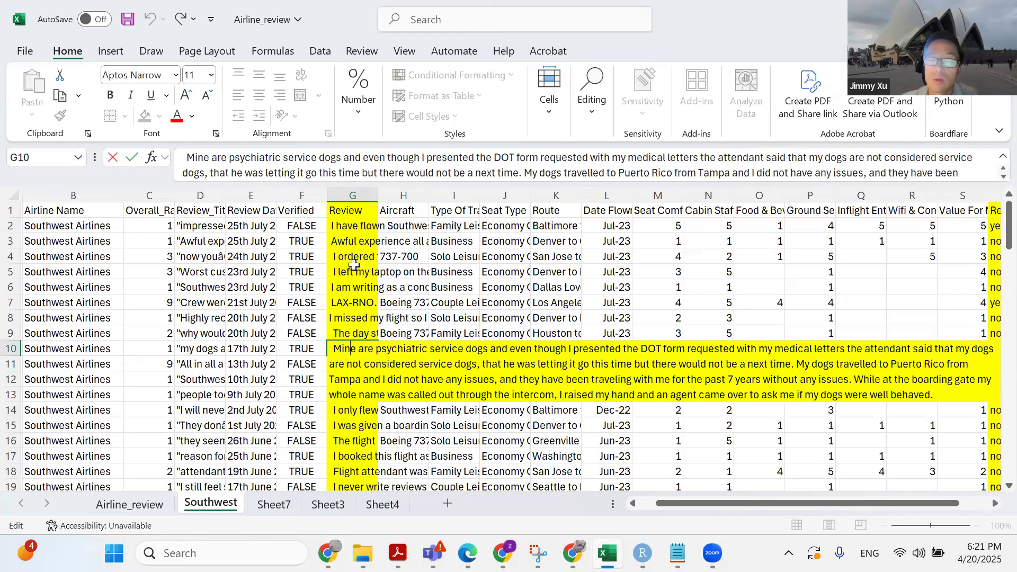
pyautogui.click(368, 292)
# - Widen the Review column G to a moderate width, inspecting the reviews in G2 and G12 while adjusting it
pyautogui.click(353, 192)
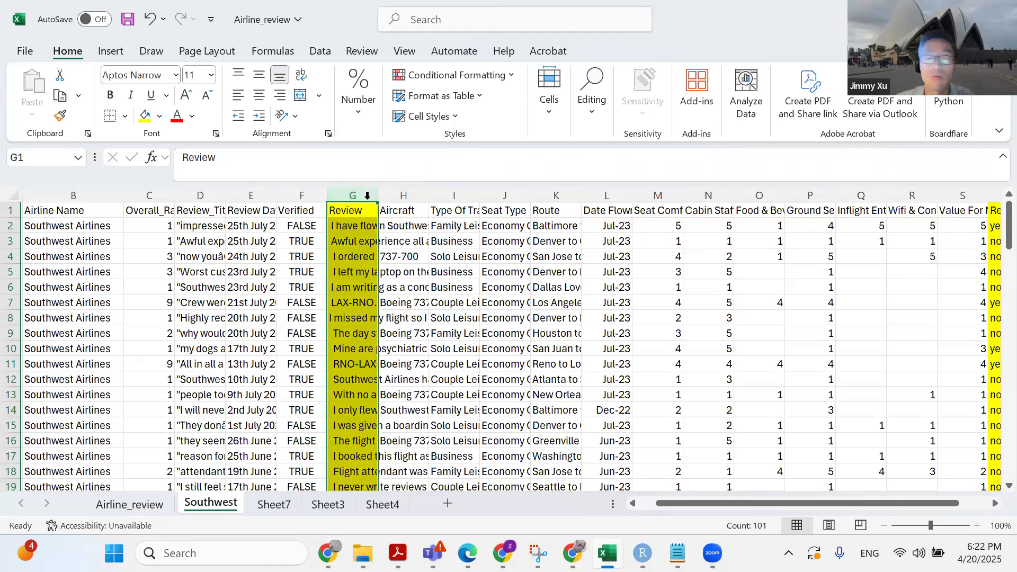
pyautogui.moveTo(373, 192); pyautogui.dragTo(694, 195)
pyautogui.doubleClick(522, 225)
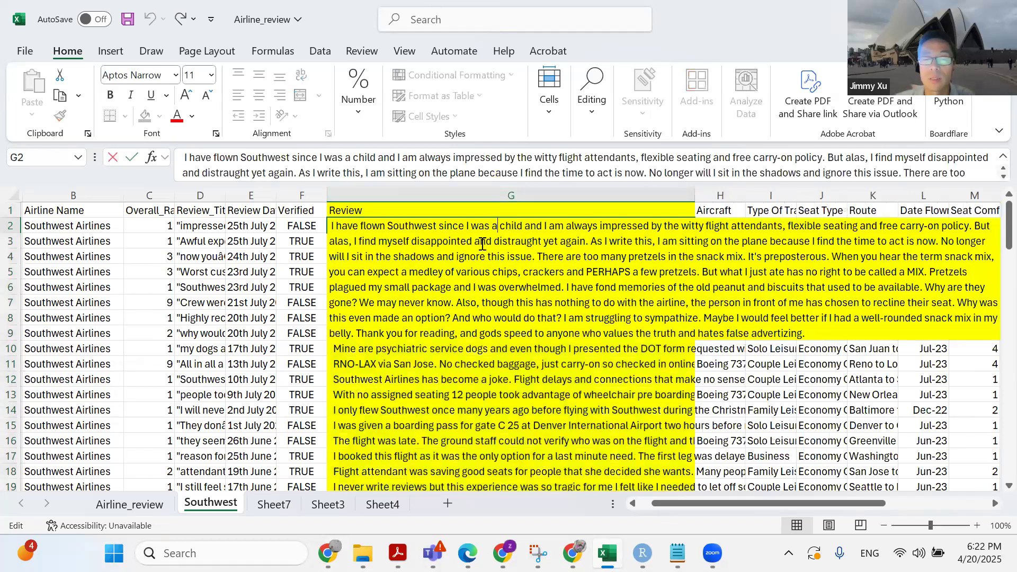
pyautogui.click(688, 377)
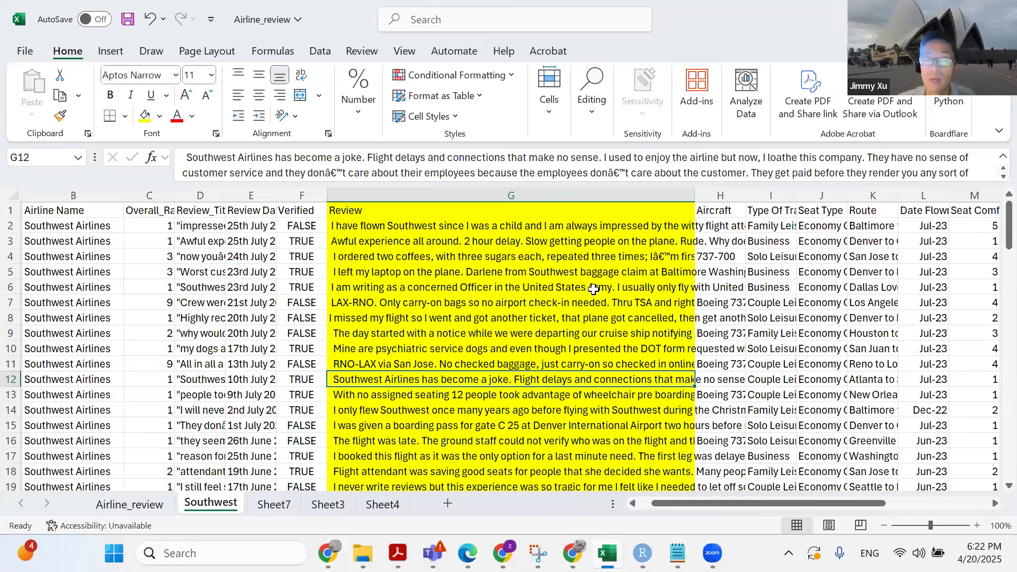
pyautogui.scroll(-2, 593, 289)
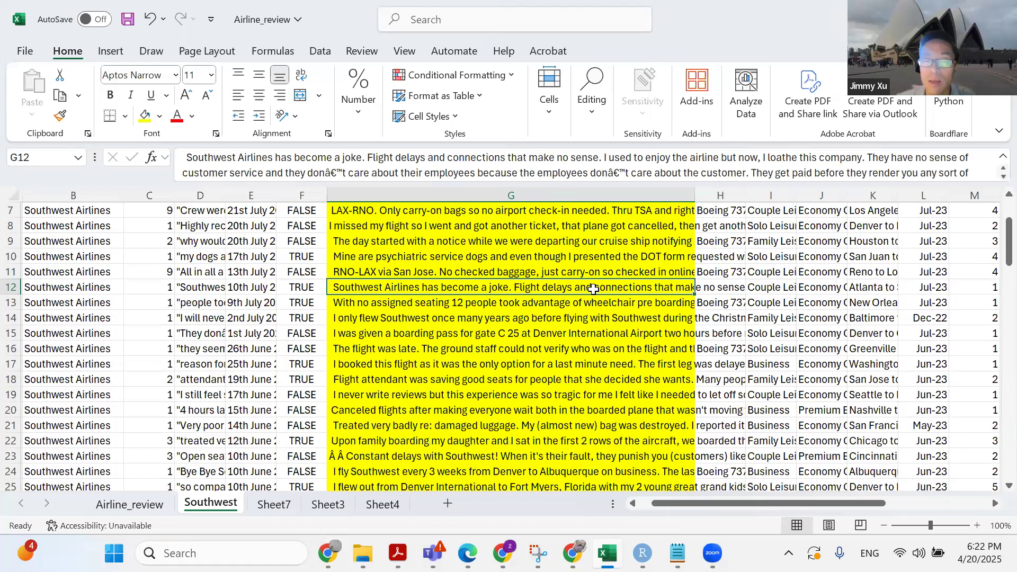
pyautogui.scroll(2, 593, 289)
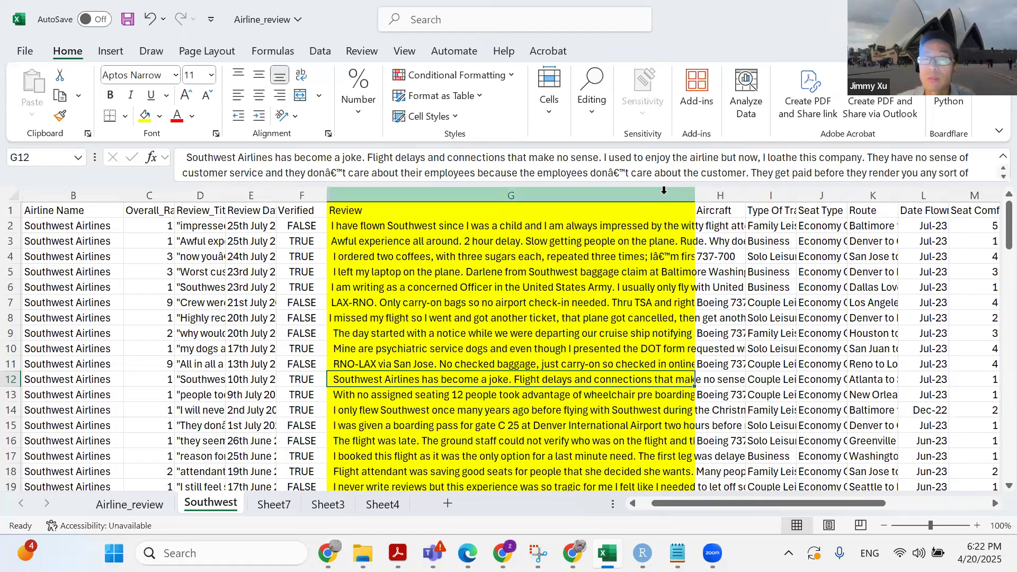
pyautogui.click(687, 193)
pyautogui.moveTo(694, 194); pyautogui.dragTo(500, 210)
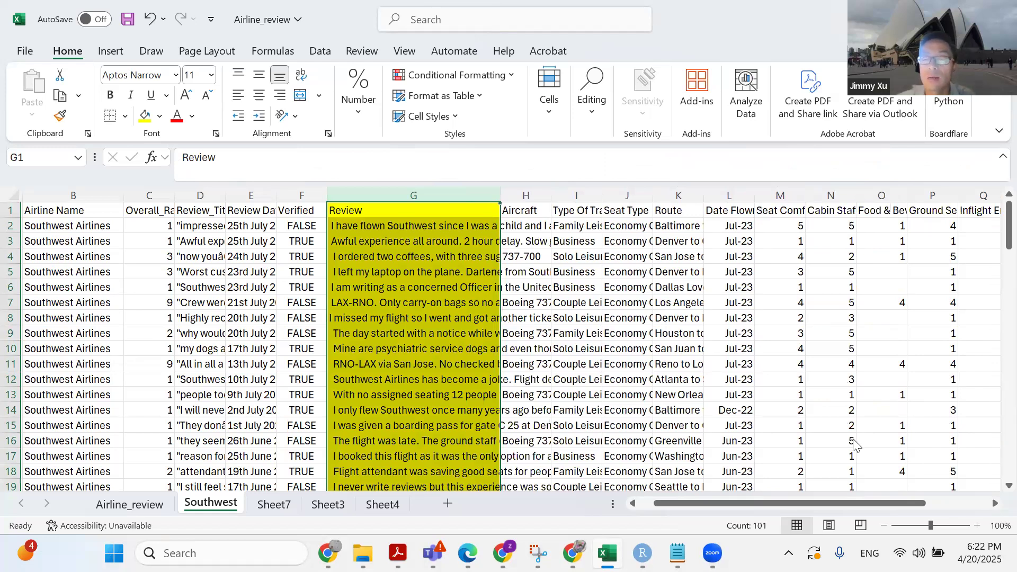
# - Widen the Recommended column T on the Southwest sheet so its header fits inside the column
pyautogui.moveTo(914, 503); pyautogui.dragTo(980, 504)
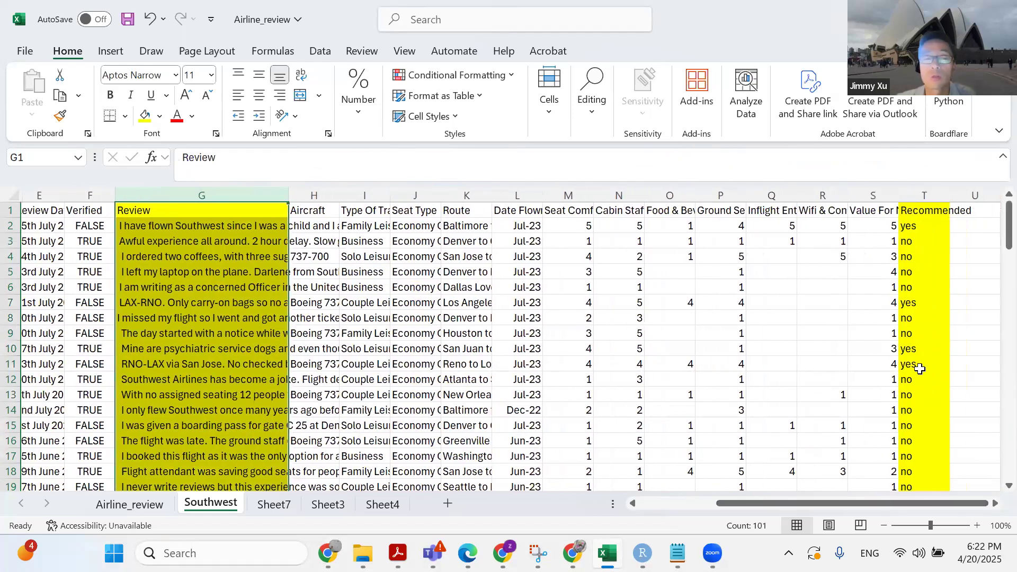
pyautogui.click(925, 193)
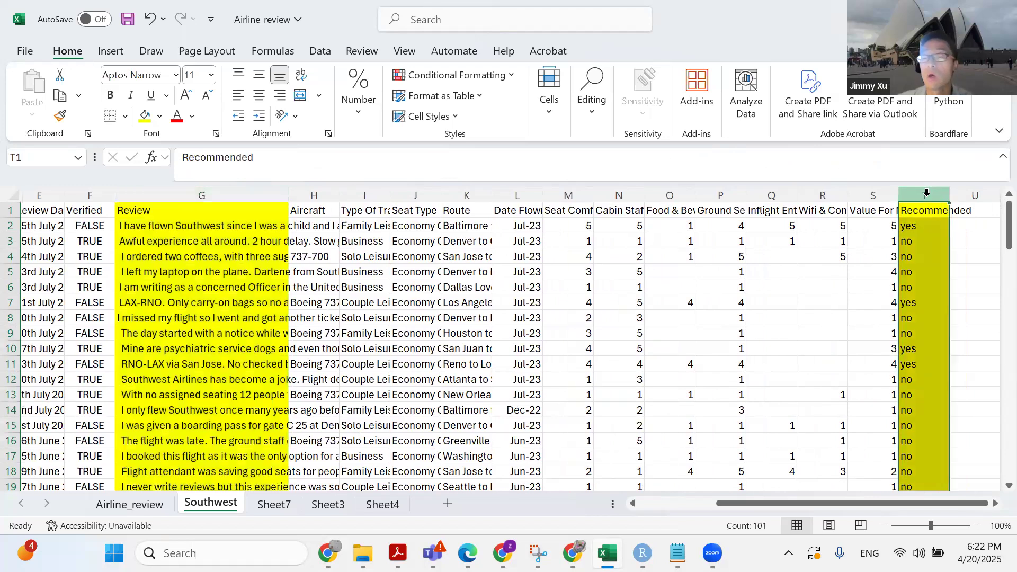
pyautogui.moveTo(950, 193); pyautogui.dragTo(972, 194)
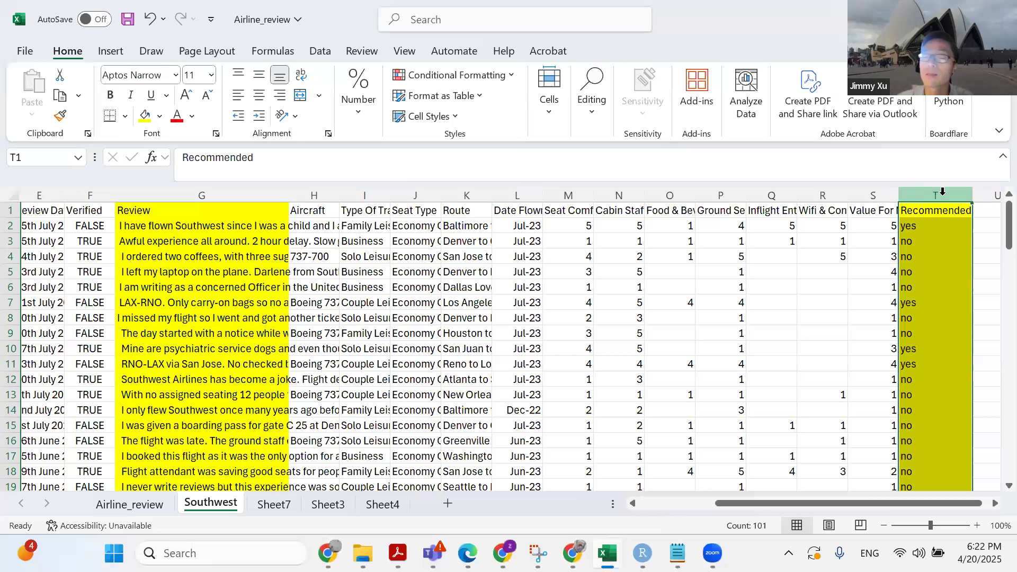
# - Review the Recommended values down to the last row, and sort the data by that column A to Z with the selection expanded
pyautogui.scroll(-18, 922, 313)
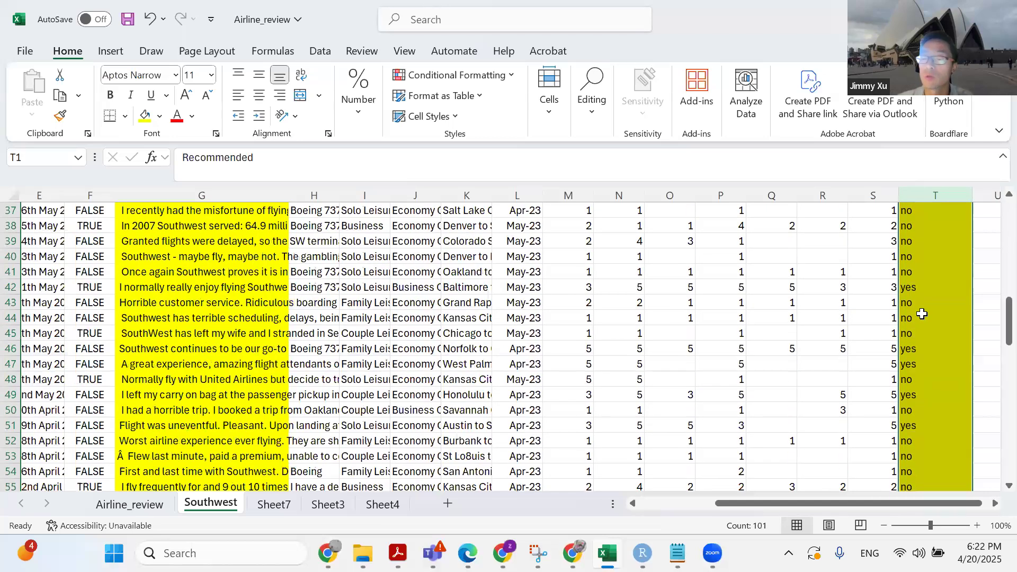
pyautogui.scroll(-11, 922, 313)
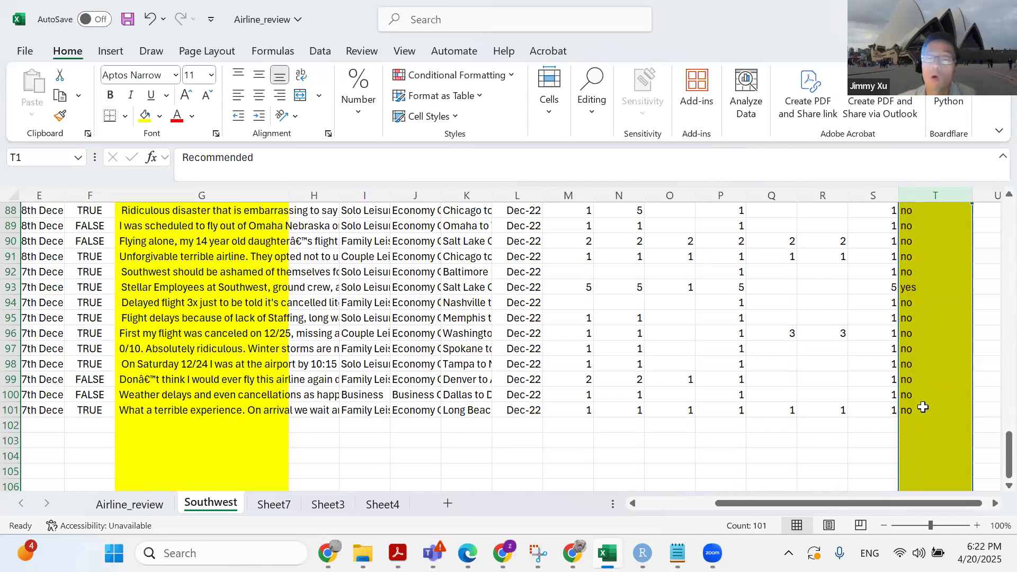
pyautogui.scroll(1, 921, 407)
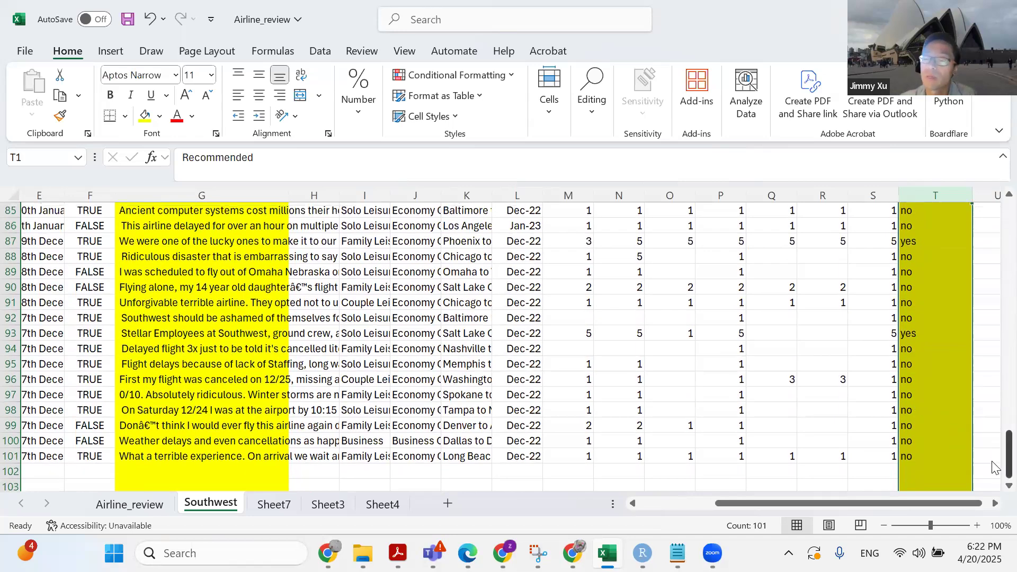
pyautogui.moveTo(1008, 454); pyautogui.dragTo(1008, 223)
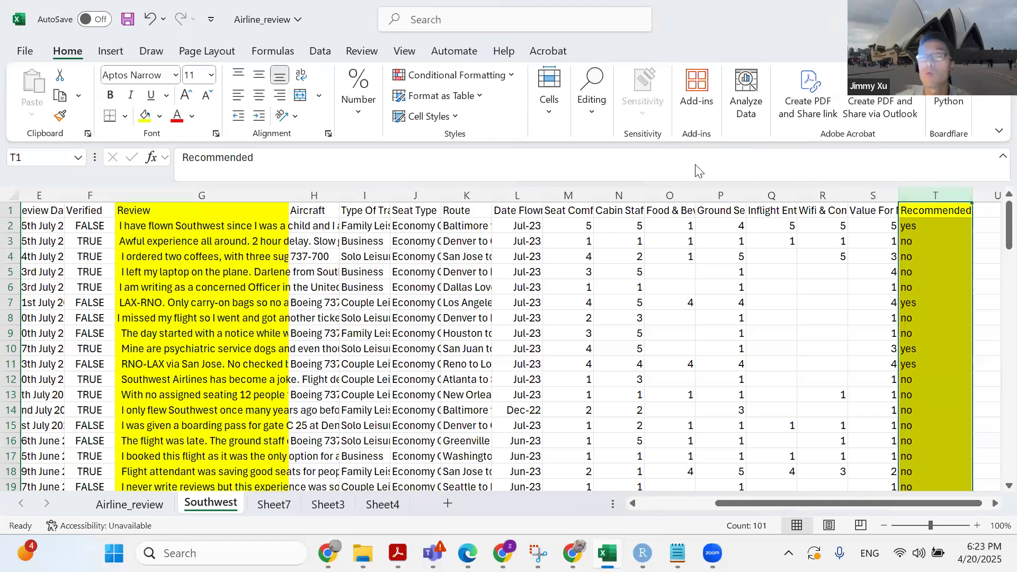
pyautogui.click(943, 188)
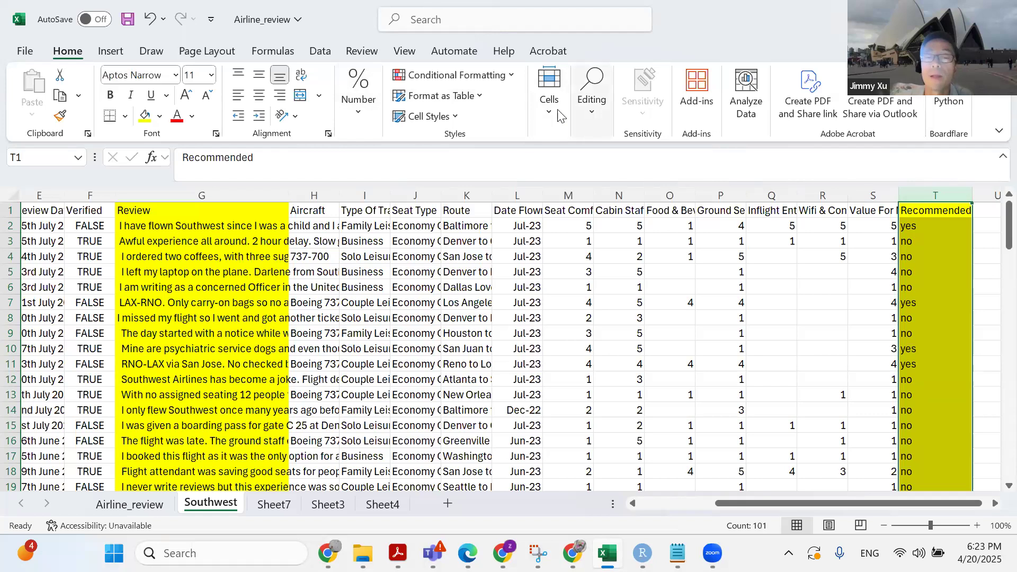
pyautogui.click(592, 103)
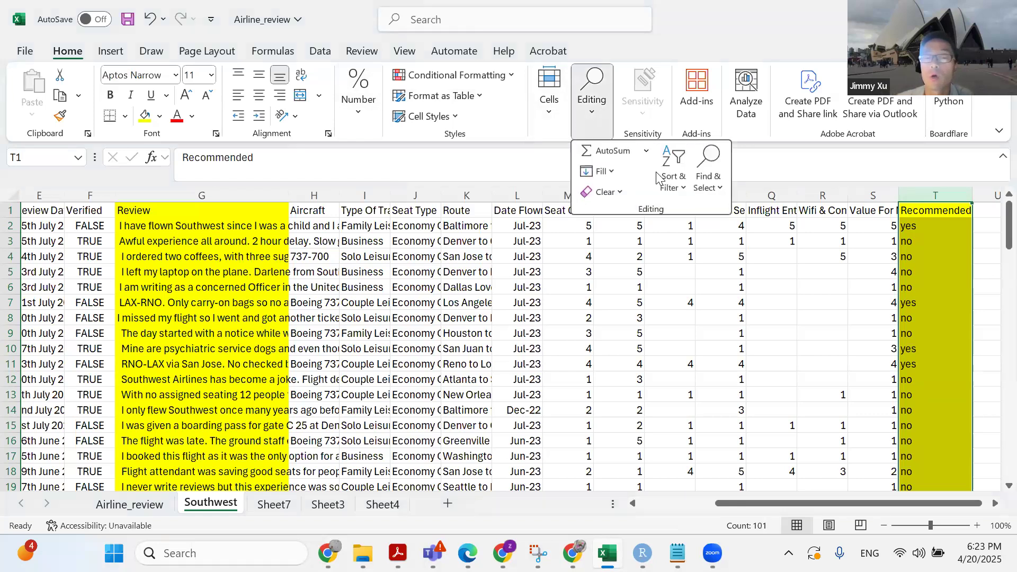
pyautogui.click(680, 192)
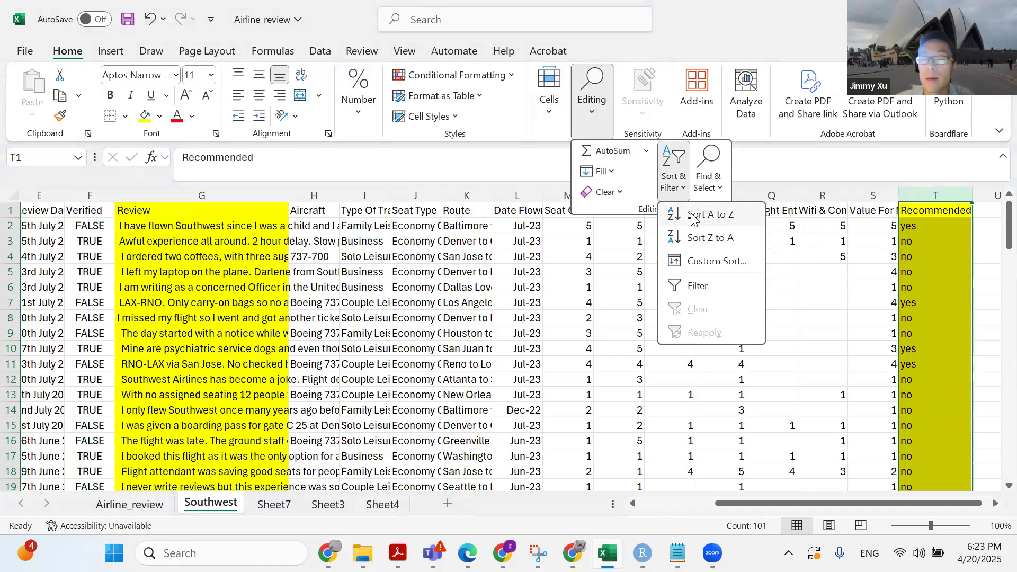
pyautogui.click(693, 215)
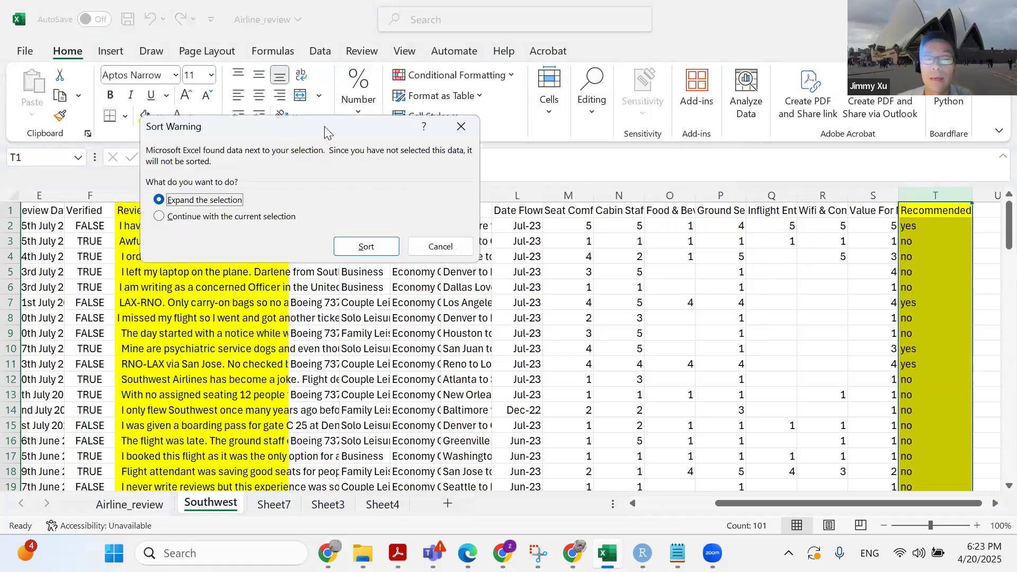
pyautogui.moveTo(325, 131); pyautogui.dragTo(592, 64)
pyautogui.click(633, 180)
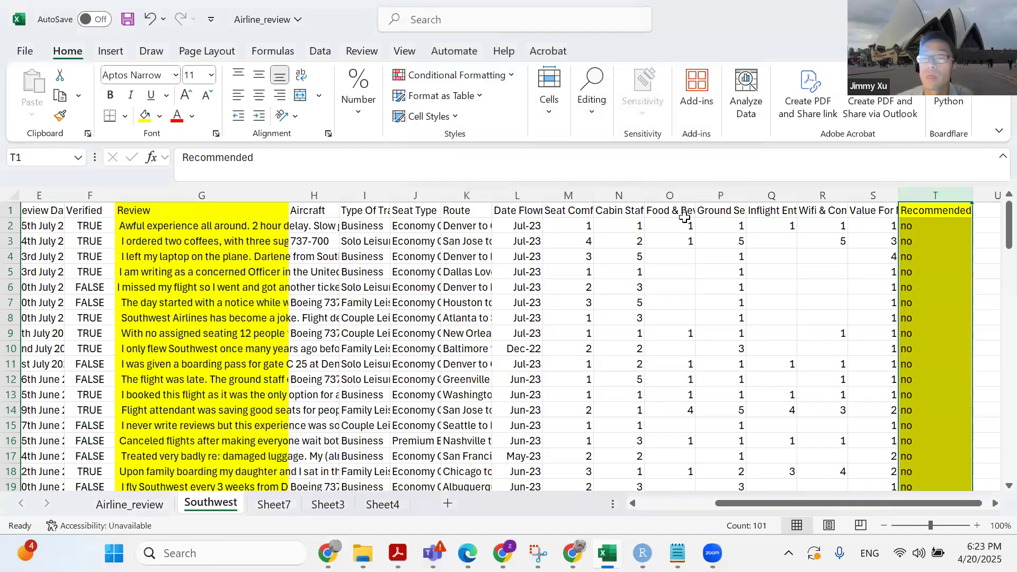
# - Copy the header and all rows with Recommended "no" (D1:T72) into a new sheet, starting at cell A1
pyautogui.scroll(-6, 867, 278)
pyautogui.scroll(-18, 867, 277)
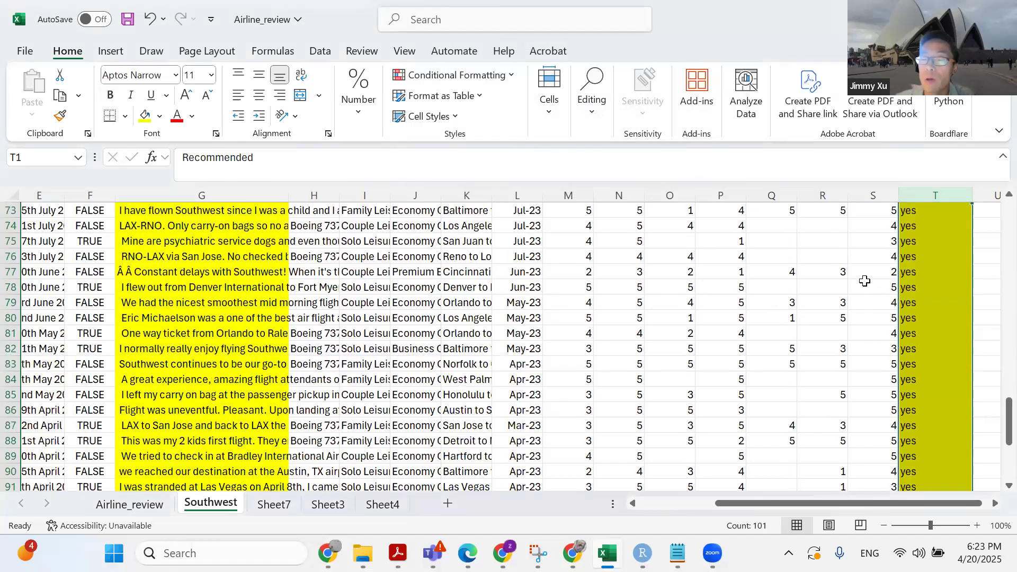
pyautogui.scroll(2, 865, 281)
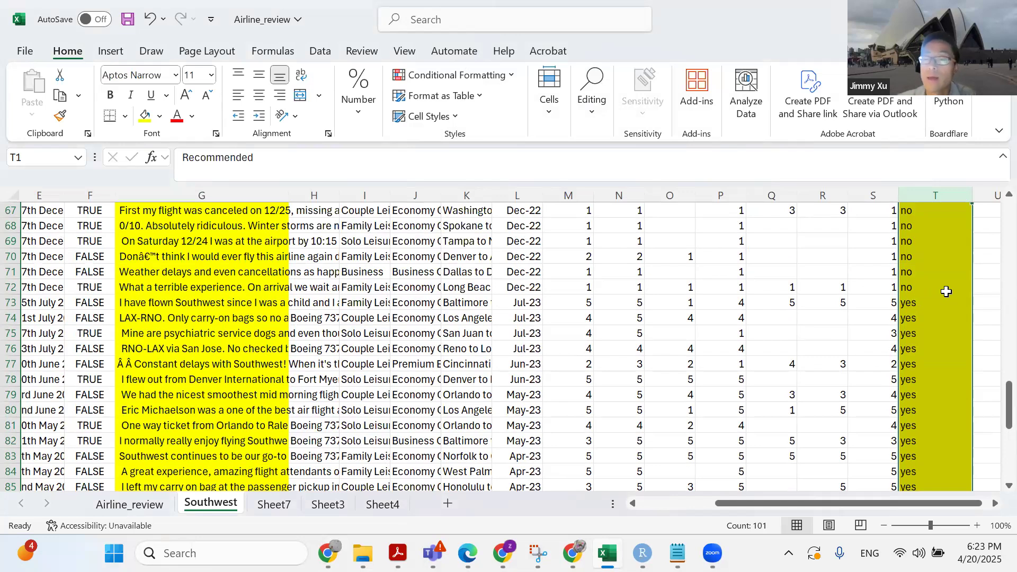
pyautogui.click(966, 286)
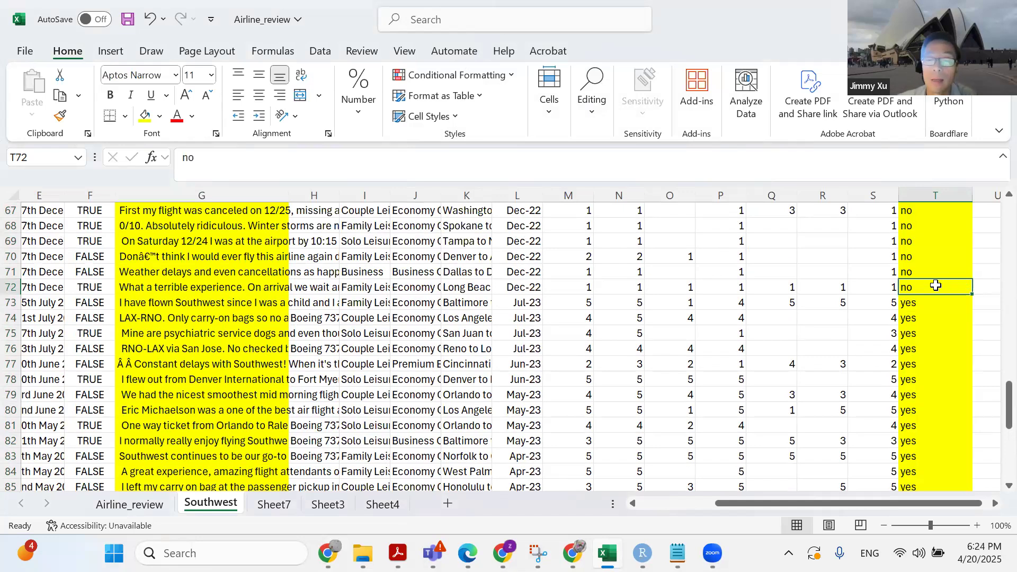
pyautogui.moveTo(919, 285); pyautogui.dragTo(36, 264)
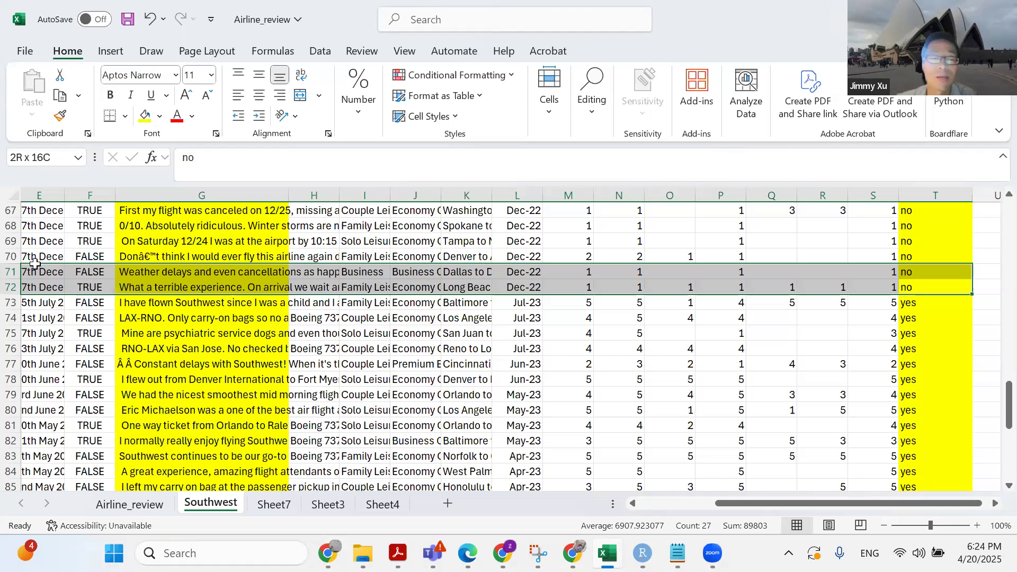
pyautogui.moveTo(34, 263); pyautogui.dragTo(21, 141)
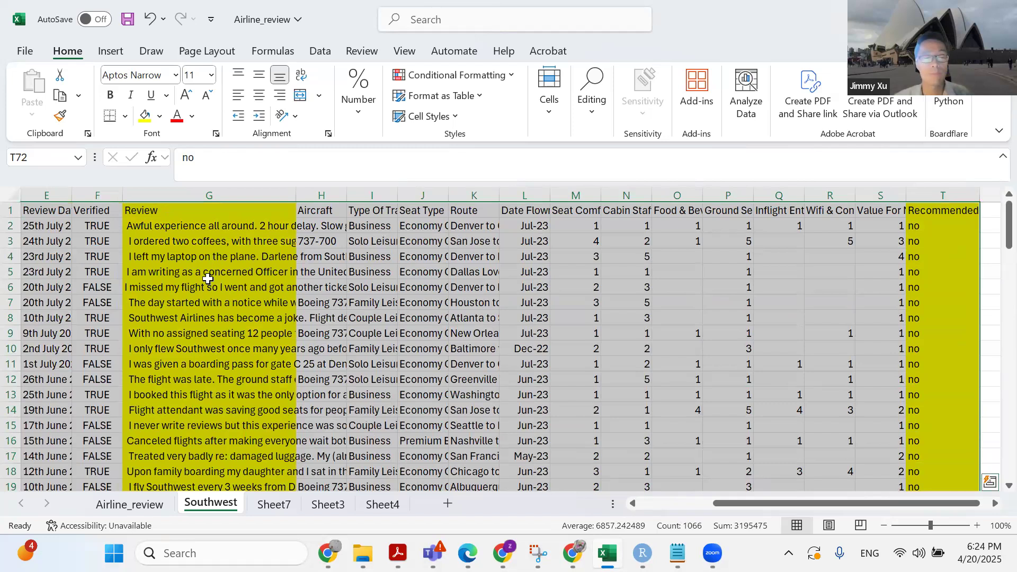
pyautogui.hotkey('ctrl', 'c')
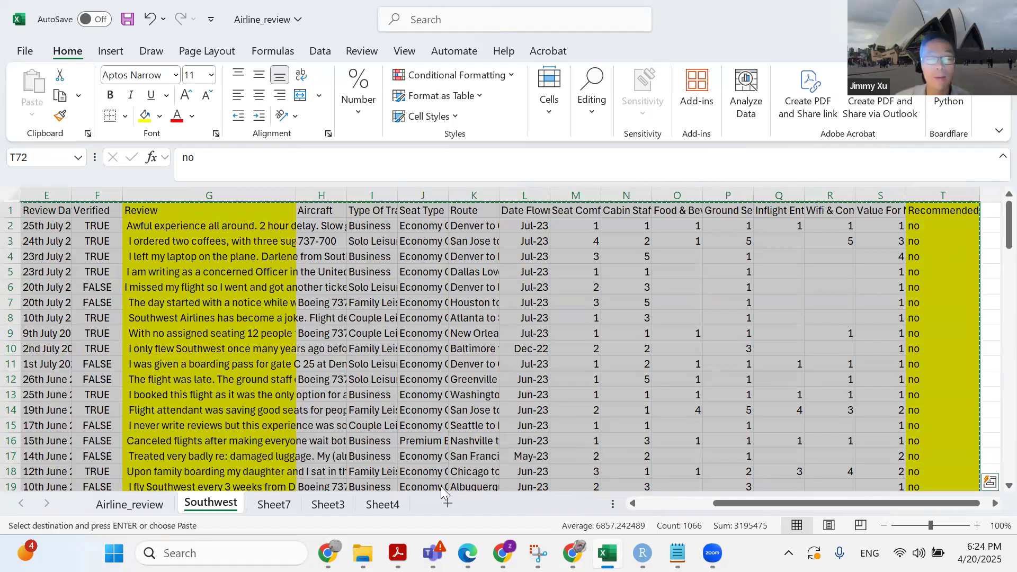
pyautogui.click(447, 503)
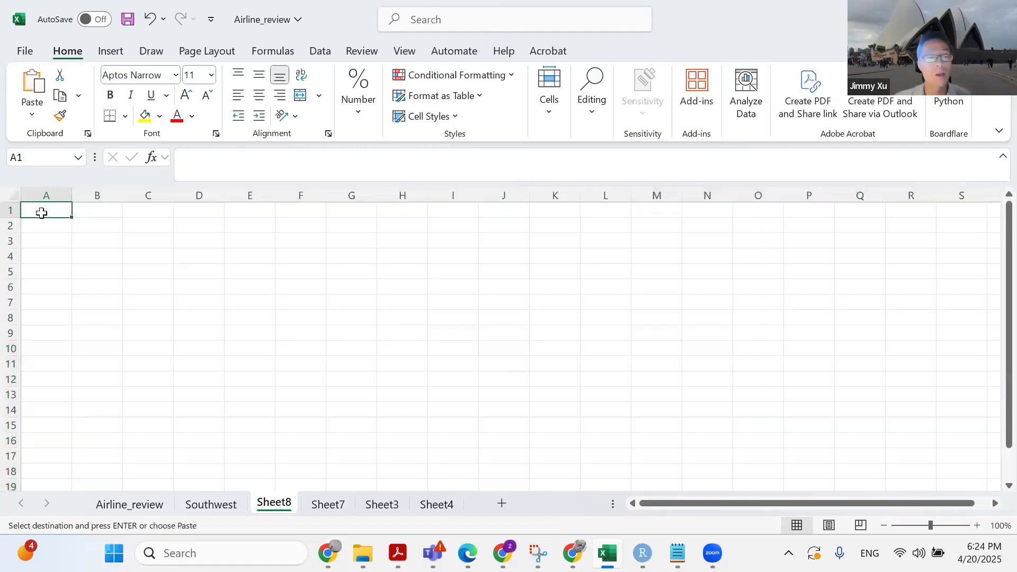
pyautogui.hotkey('ctrl', 'v')
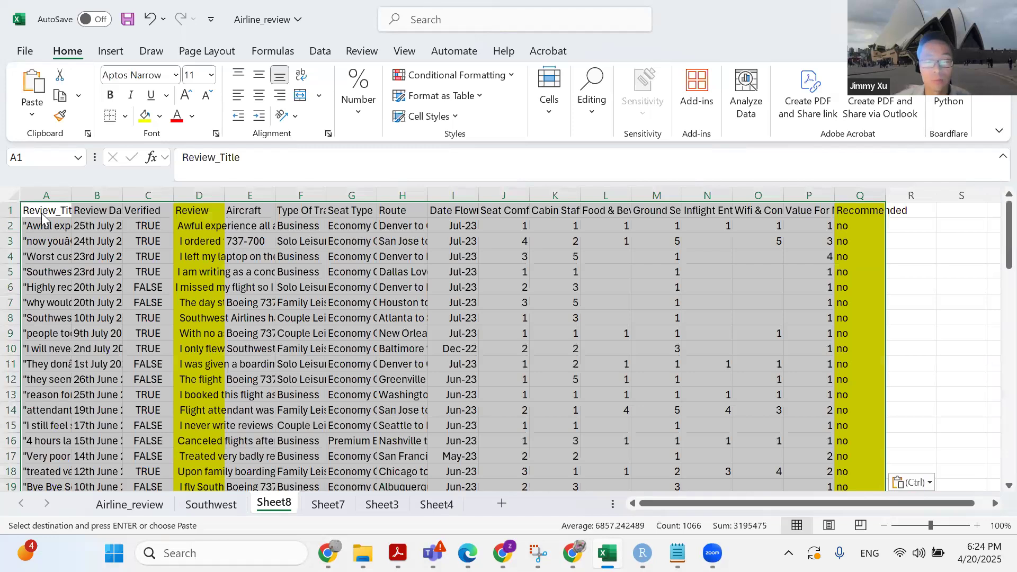
pyautogui.moveTo(689, 504); pyautogui.dragTo(689, 504)
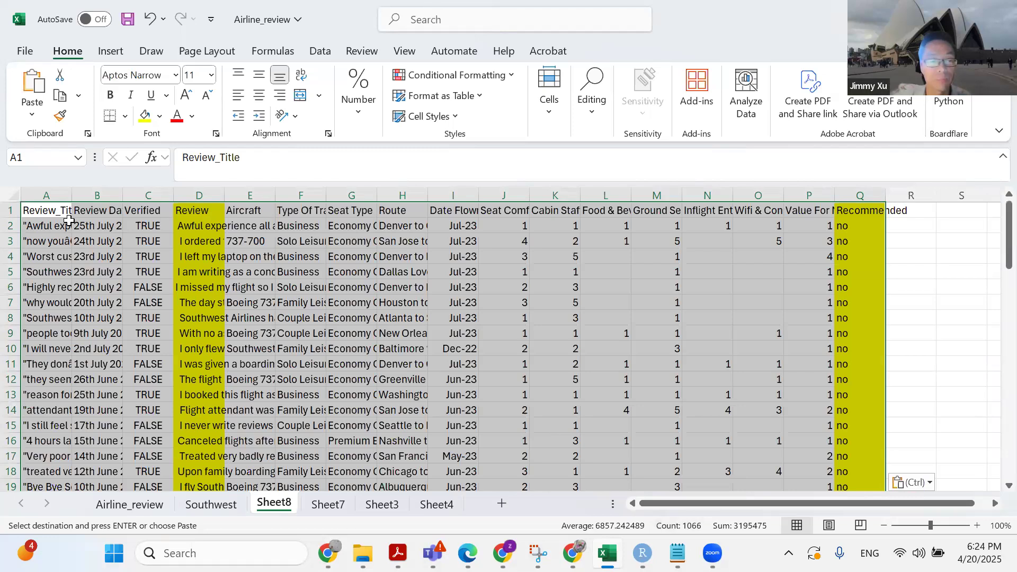
# - Check the pasted Review column in Sheet8 and read the first review's title in A2 and full text in D2
pyautogui.click(62, 224)
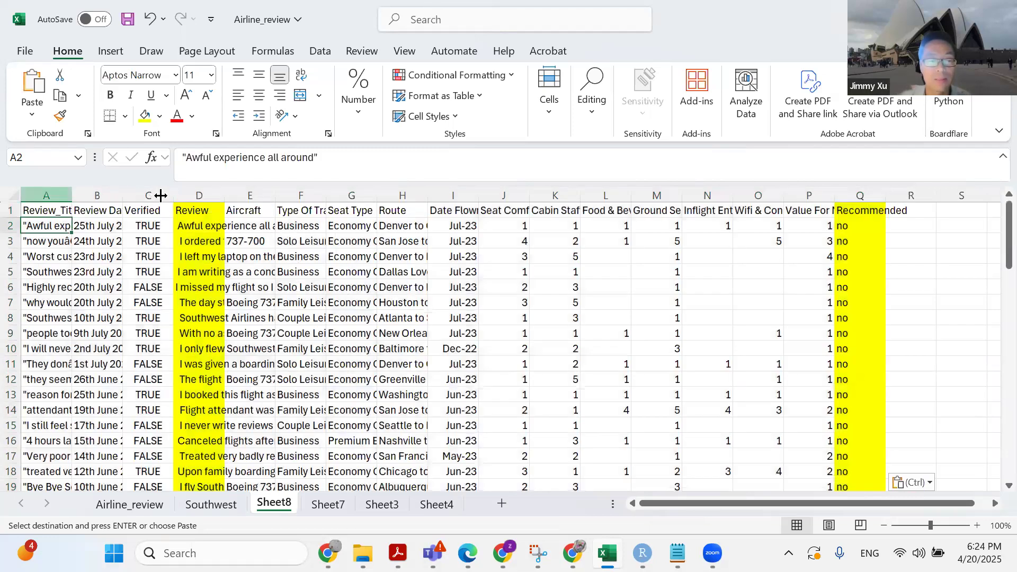
pyautogui.click(208, 209)
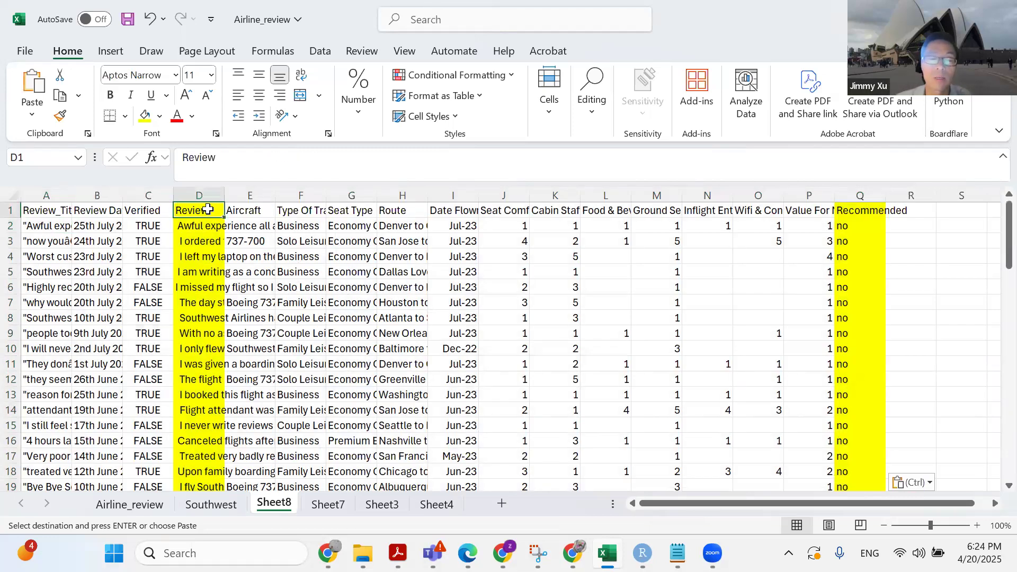
pyautogui.click(204, 193)
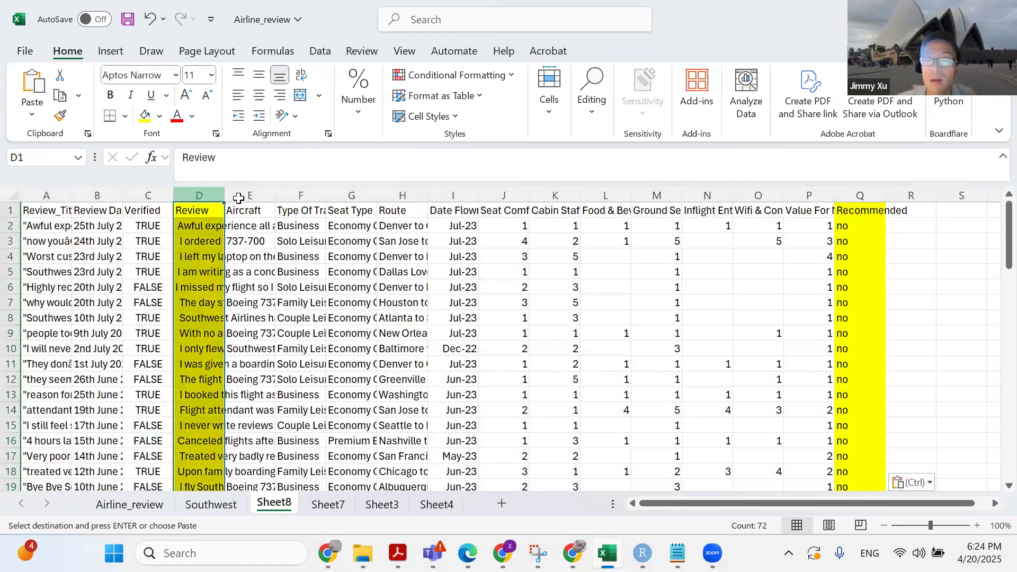
pyautogui.hotkey('ctrl', 'Right')
pyautogui.doubleClick(180, 226)
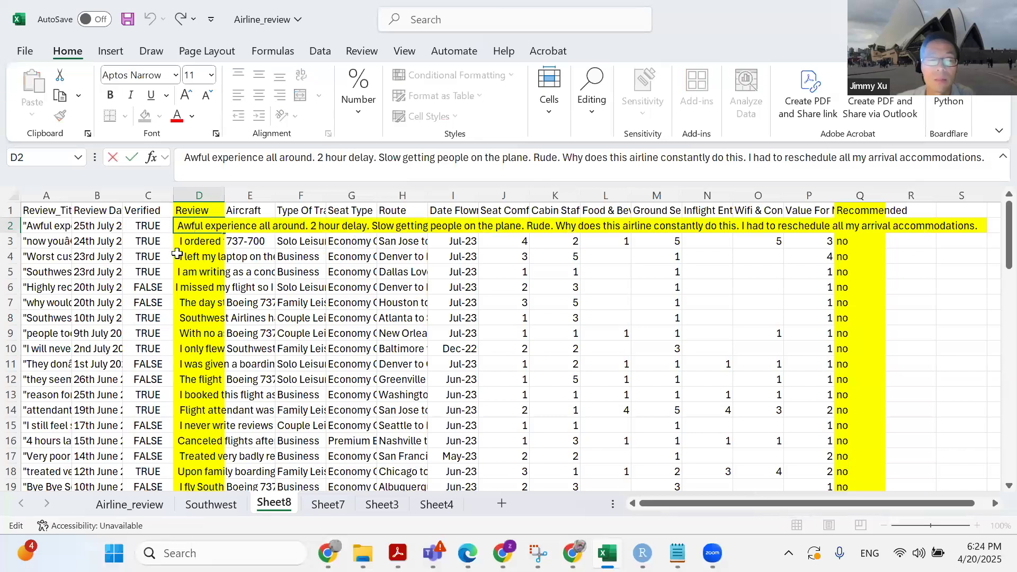
pyautogui.click(31, 225)
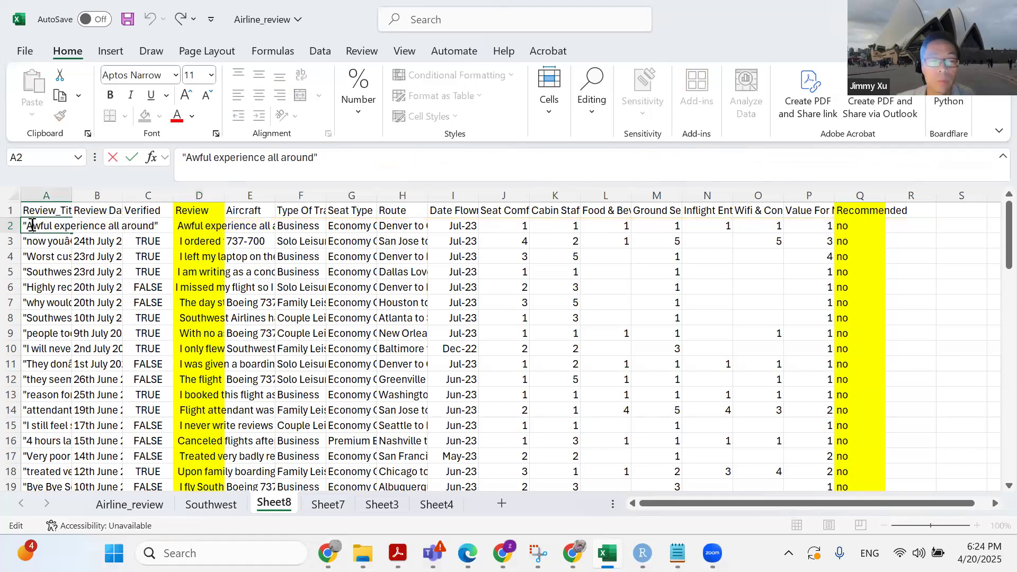
pyautogui.click(197, 271)
pyautogui.click(202, 225)
pyautogui.doubleClick(202, 225)
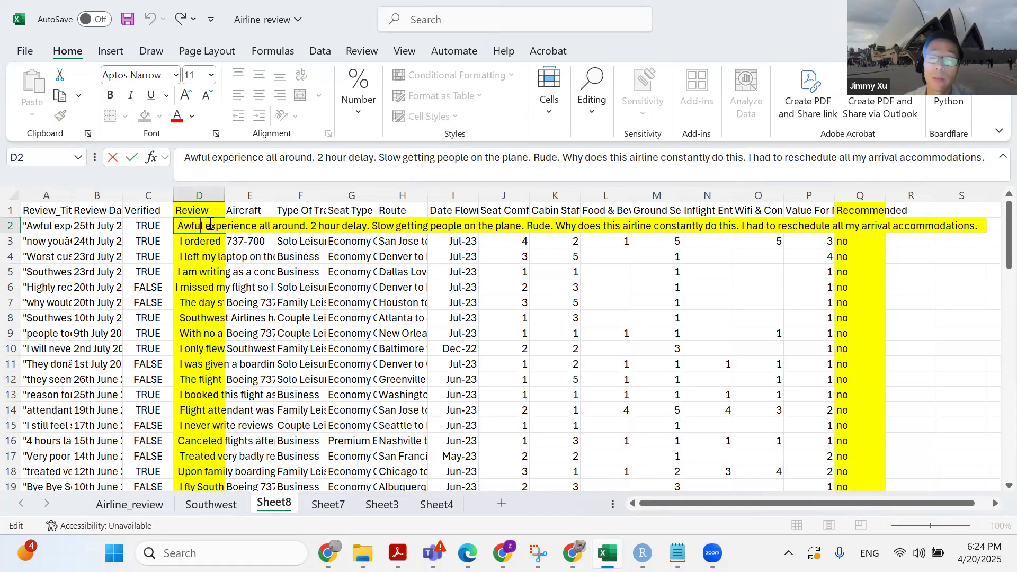
pyautogui.click(849, 253)
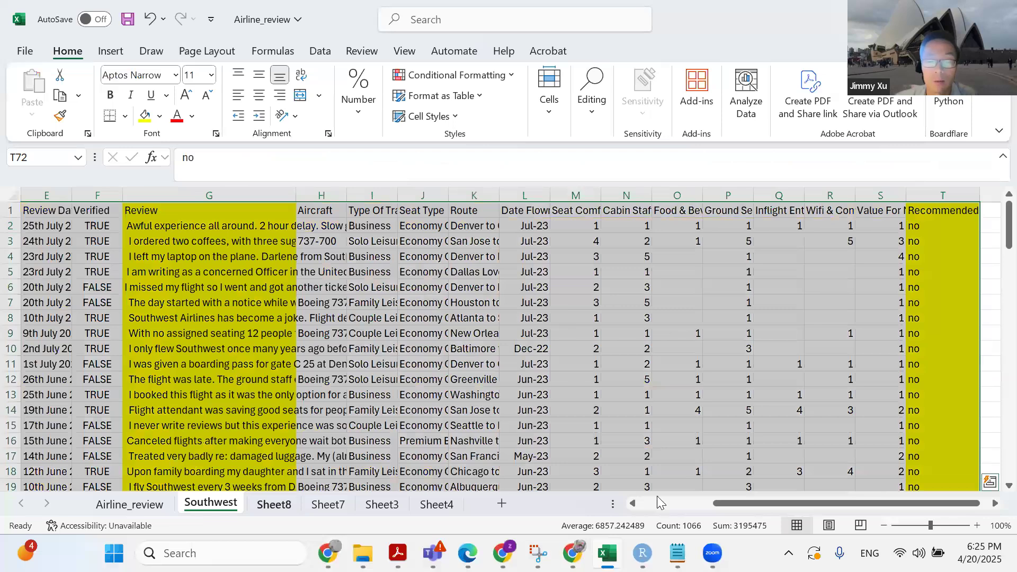
# - Copy the complete rows 1 to 72 of the Southwest sheet, including the leading ID, Airline Name and rating columns
pyautogui.moveTo(767, 501); pyautogui.dragTo(625, 506)
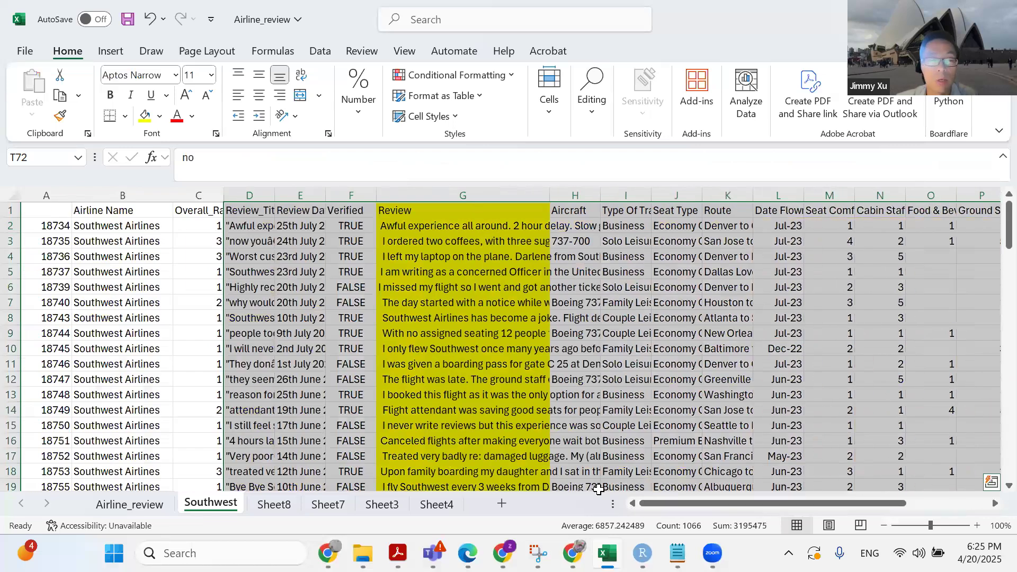
pyautogui.moveTo(10, 211); pyautogui.dragTo(211, 420)
pyautogui.moveTo(741, 501); pyautogui.dragTo(876, 500)
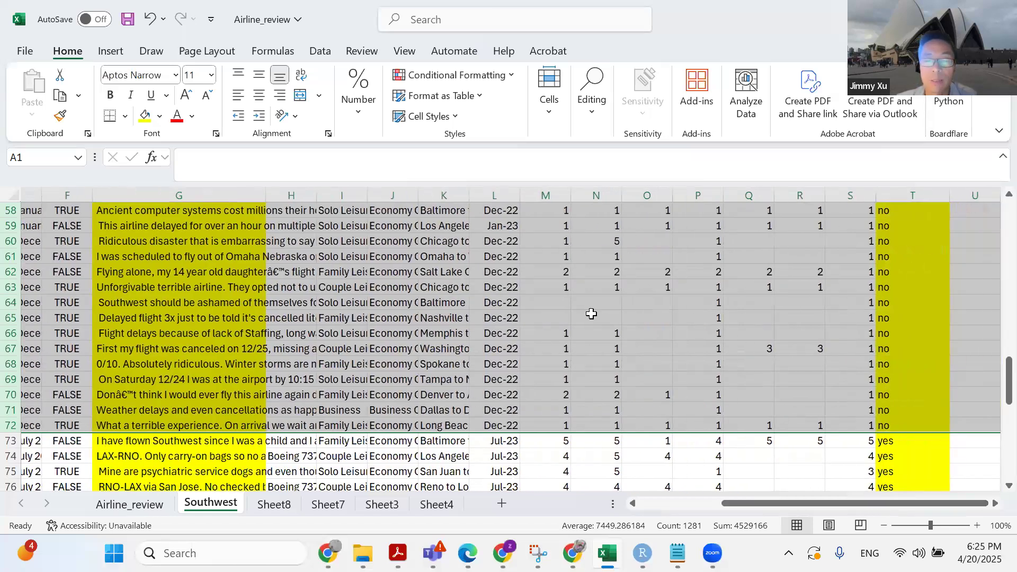
pyautogui.hotkey('ctrl', 'c')
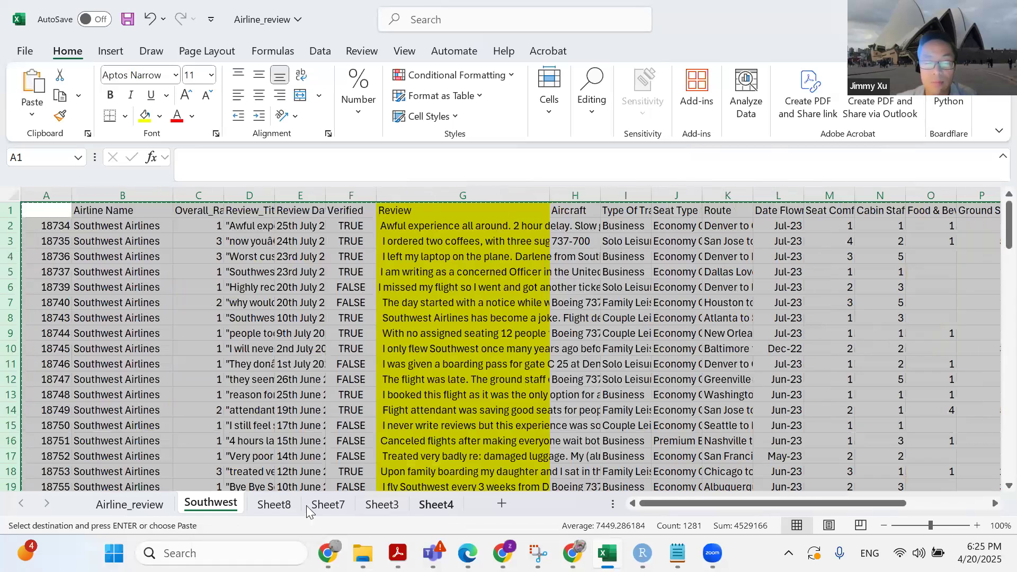
# - Clear the pasted data from Sheet8 and make A1 the active cell
pyautogui.click(273, 504)
pyautogui.moveTo(11, 210); pyautogui.dragTo(62, 482)
pyautogui.press('Delete')
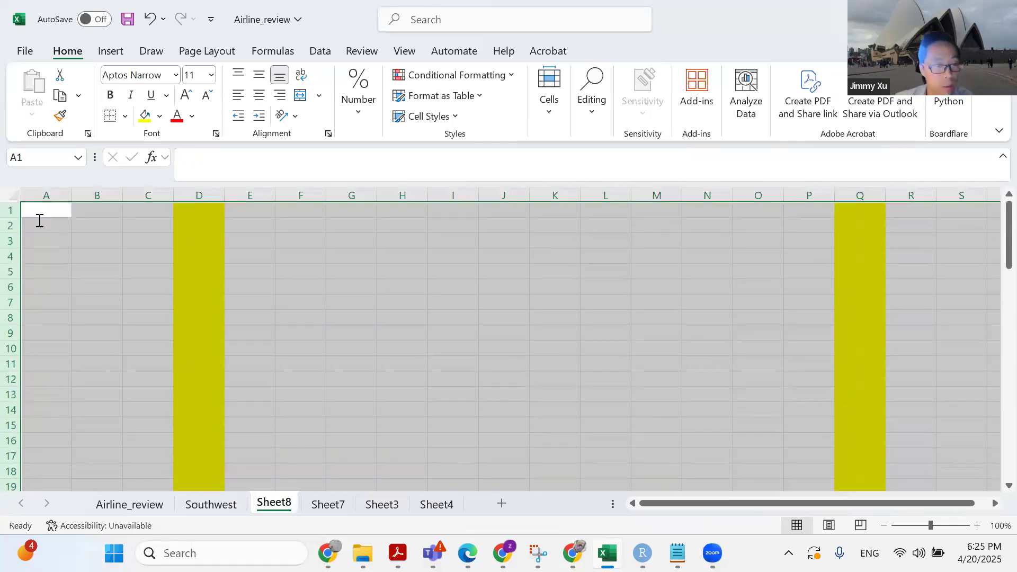
pyautogui.rightClick(39, 221)
pyautogui.click(39, 216)
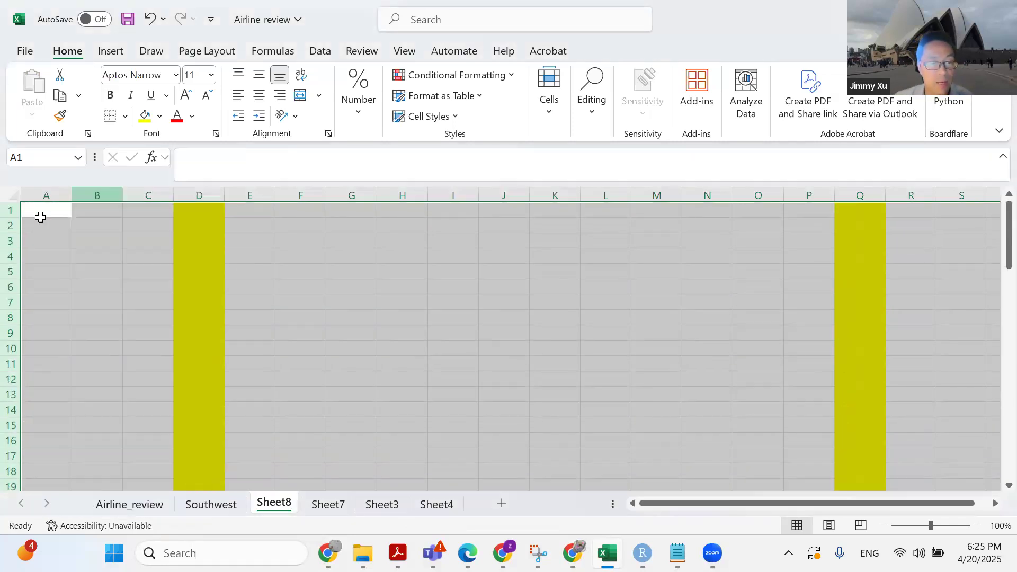
pyautogui.doubleClick(40, 213)
pyautogui.click(91, 241)
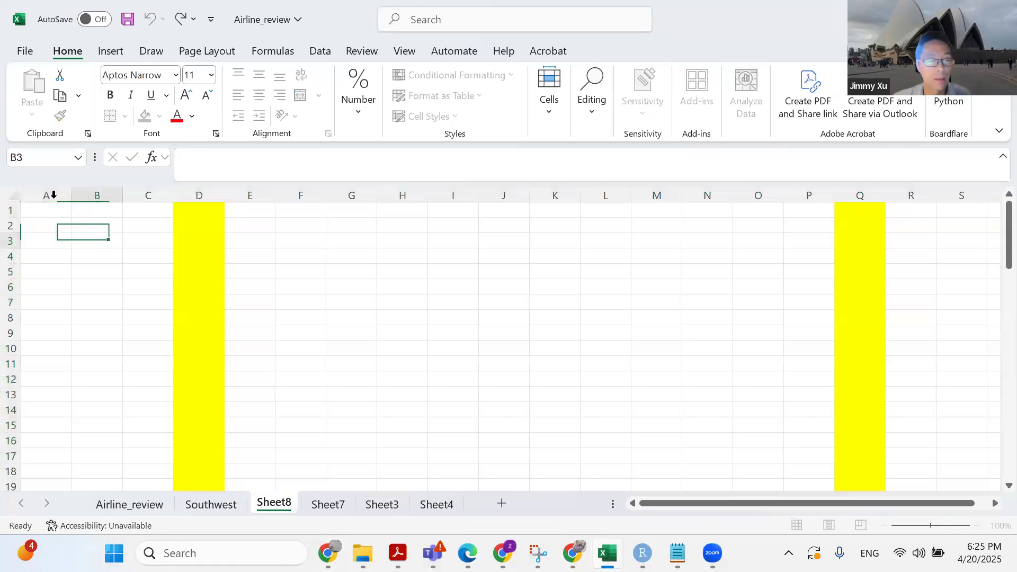
pyautogui.click(40, 210)
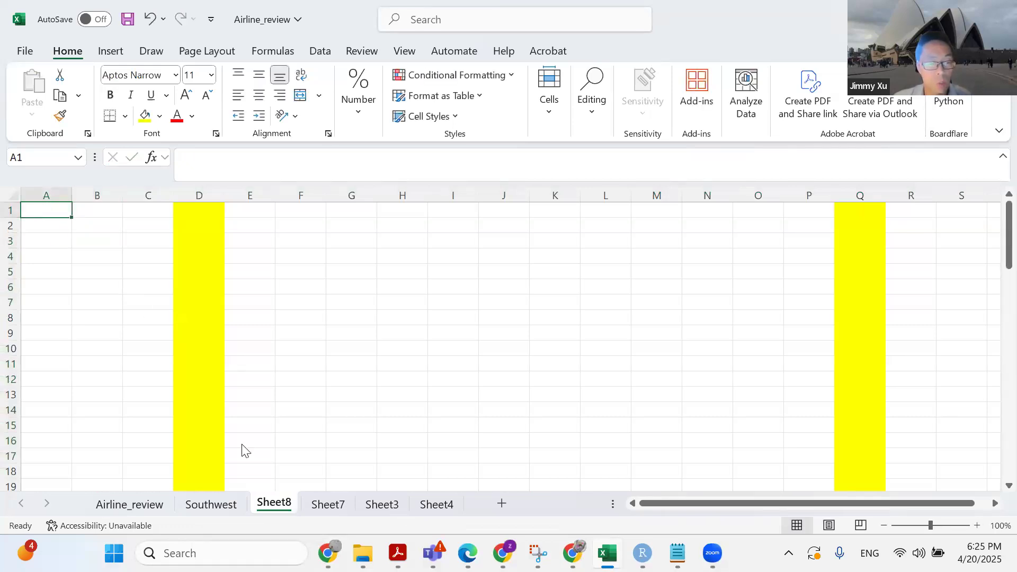
# - Copy the selected complete rows from the Southwest sheet and paste them into Sheet8 starting at cell A1
pyautogui.click(214, 503)
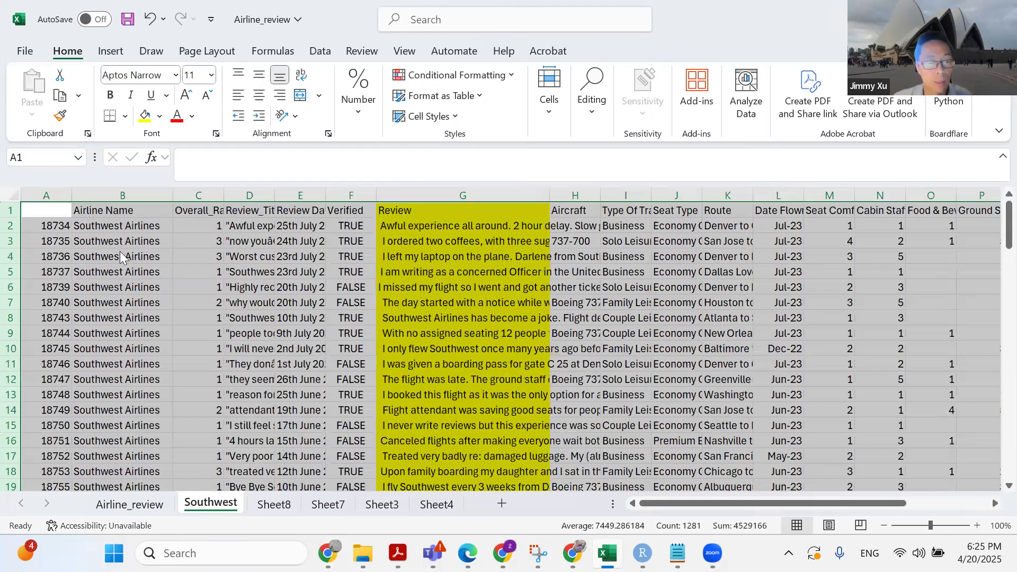
pyautogui.rightClick(113, 246)
pyautogui.click(151, 282)
pyautogui.click(267, 502)
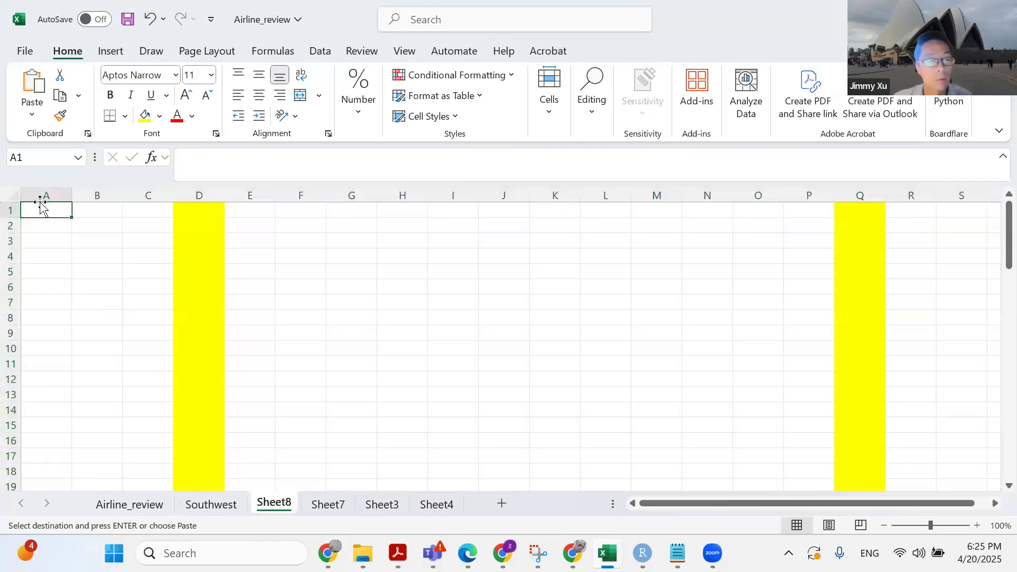
pyautogui.hotkey('ctrl', 'v')
pyautogui.click(113, 273)
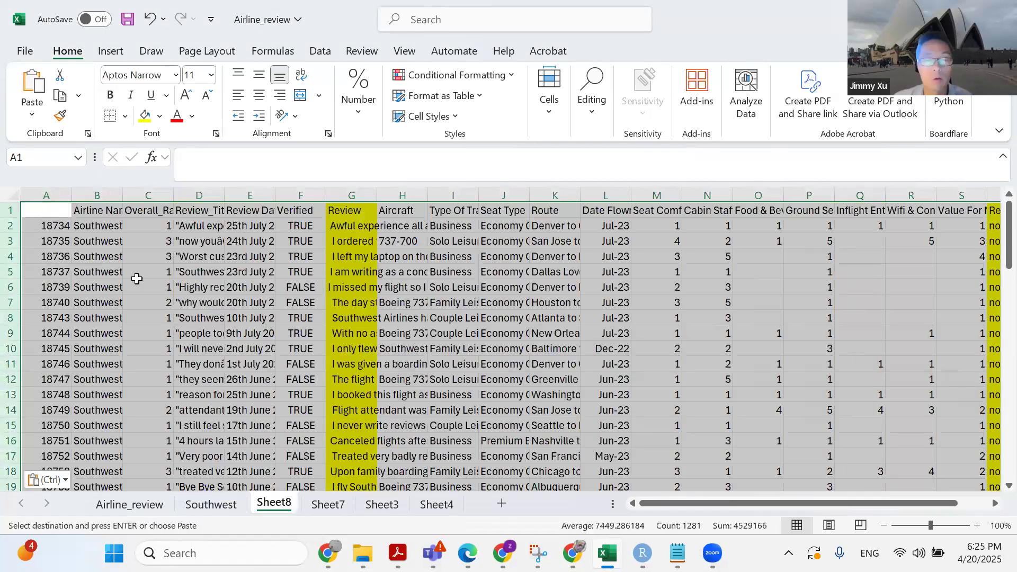
# - Widen the Review column G in Sheet8 so more of the review text shows, and bring the Recommended column into view
pyautogui.hscroll(2, 715, 499)
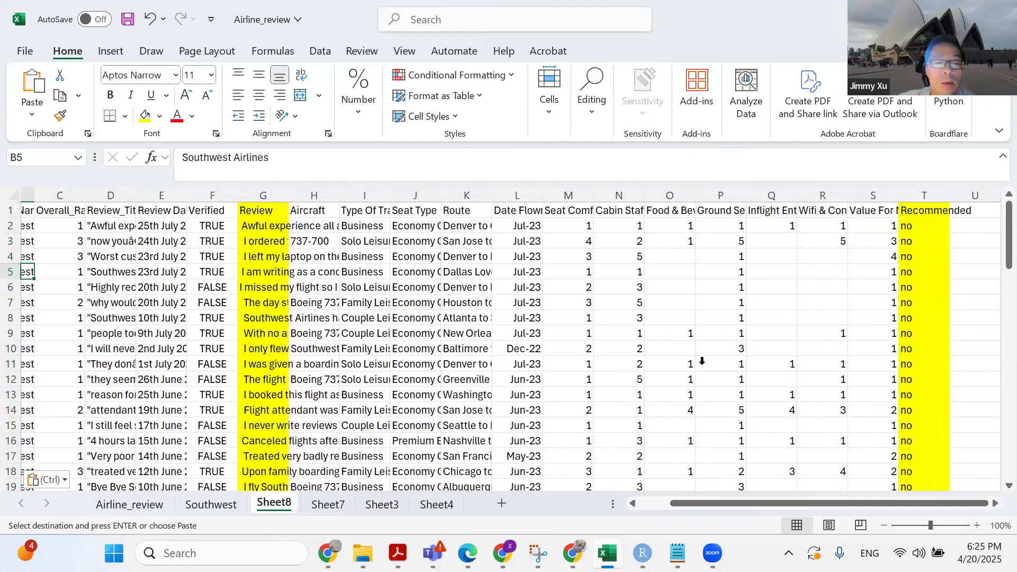
pyautogui.click(264, 195)
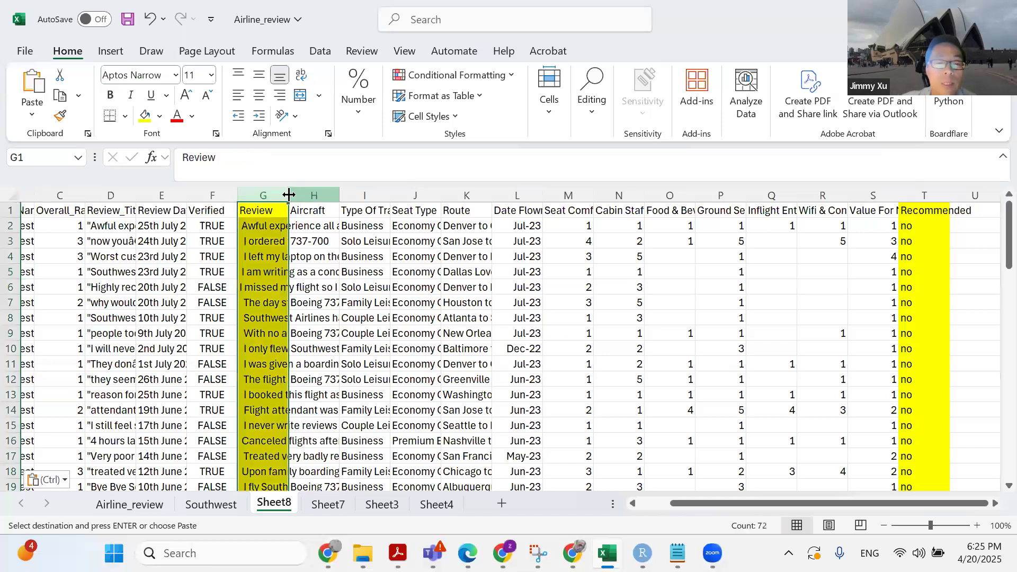
pyautogui.moveTo(398, 192); pyautogui.dragTo(448, 194)
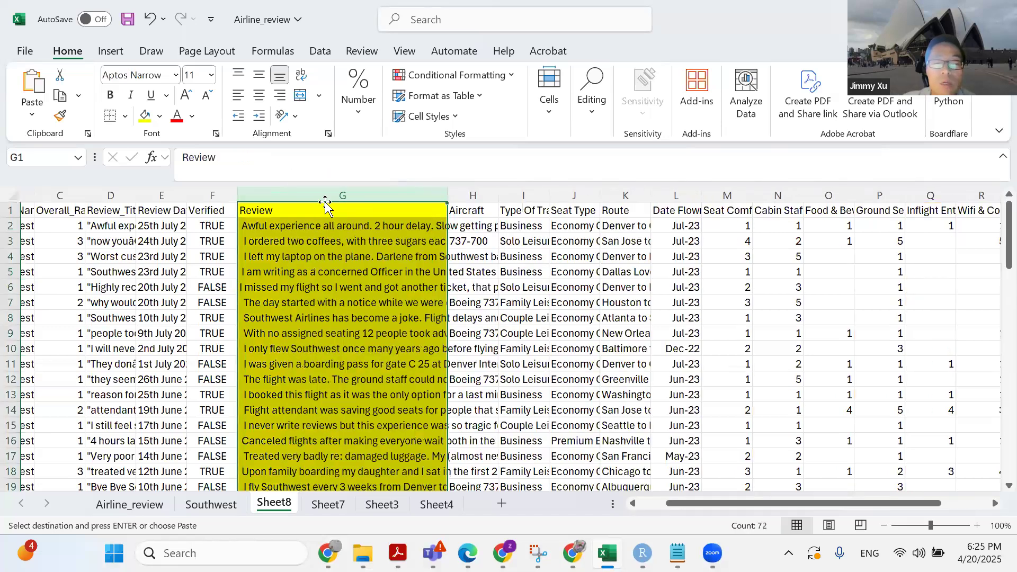
pyautogui.moveTo(890, 504); pyautogui.dragTo(937, 503)
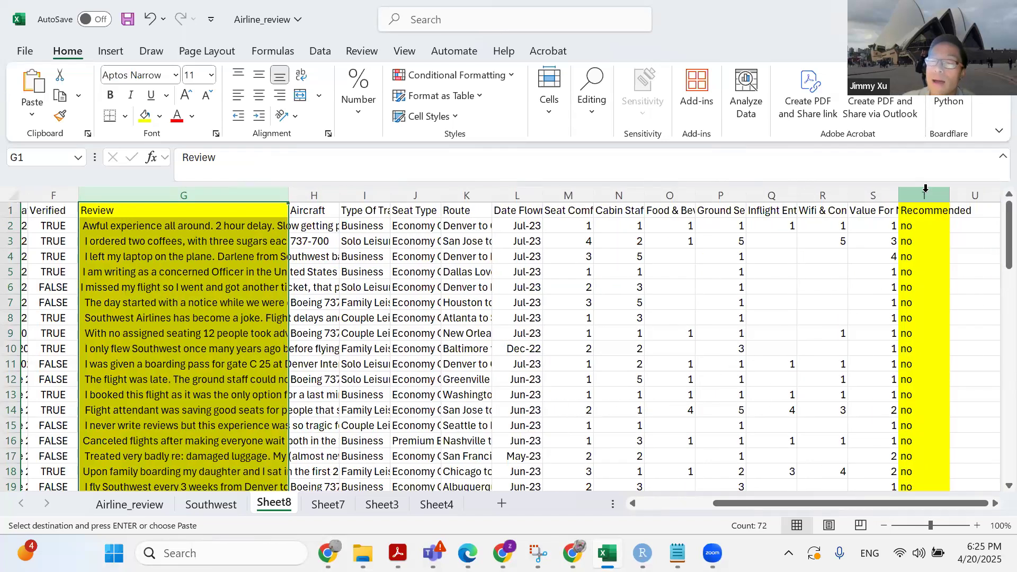
# - Copy the "Excel functions for text data" link from cell B3 of Sheet7
pyautogui.click(330, 507)
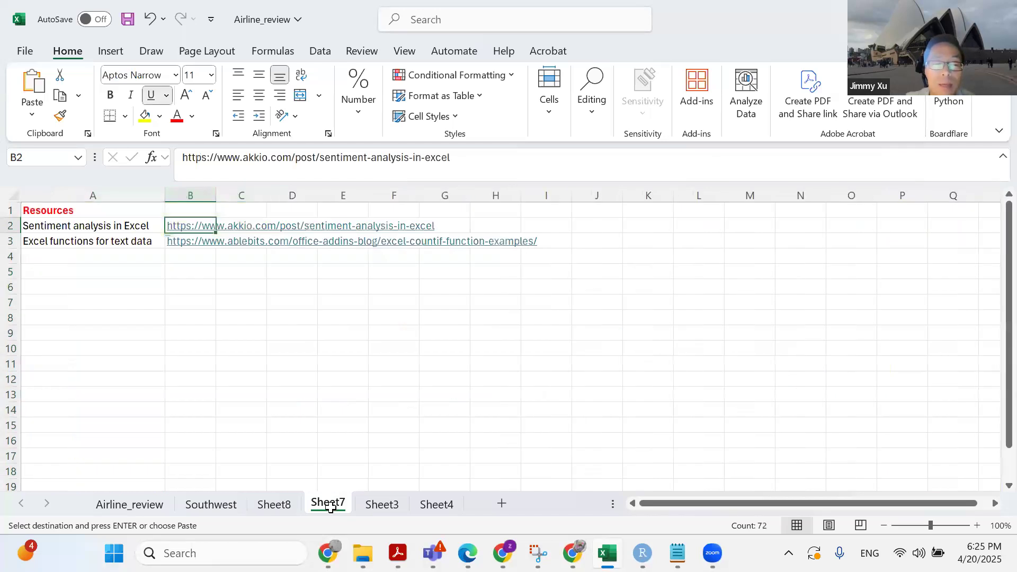
pyautogui.rightClick(208, 247)
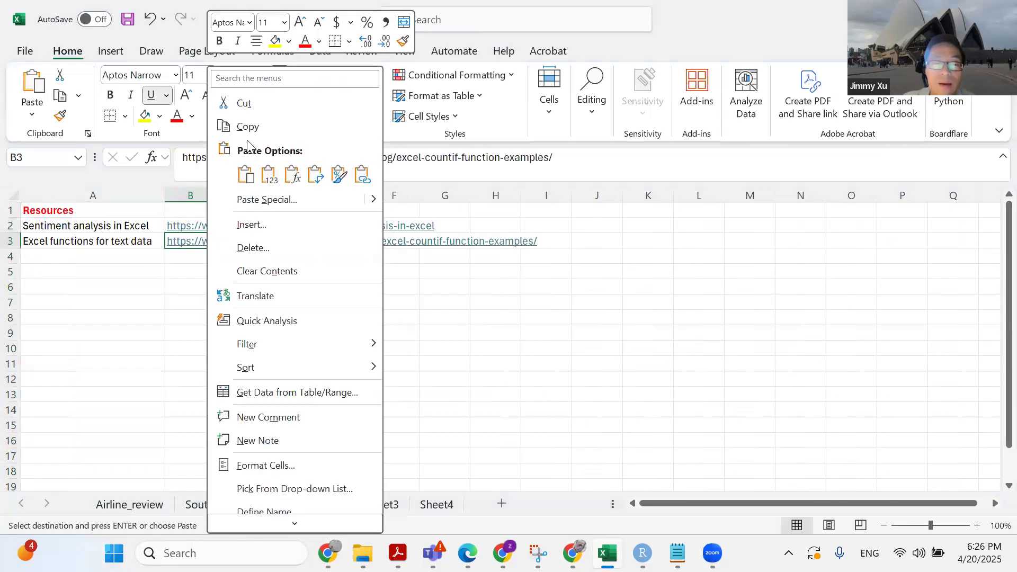
pyautogui.click(248, 127)
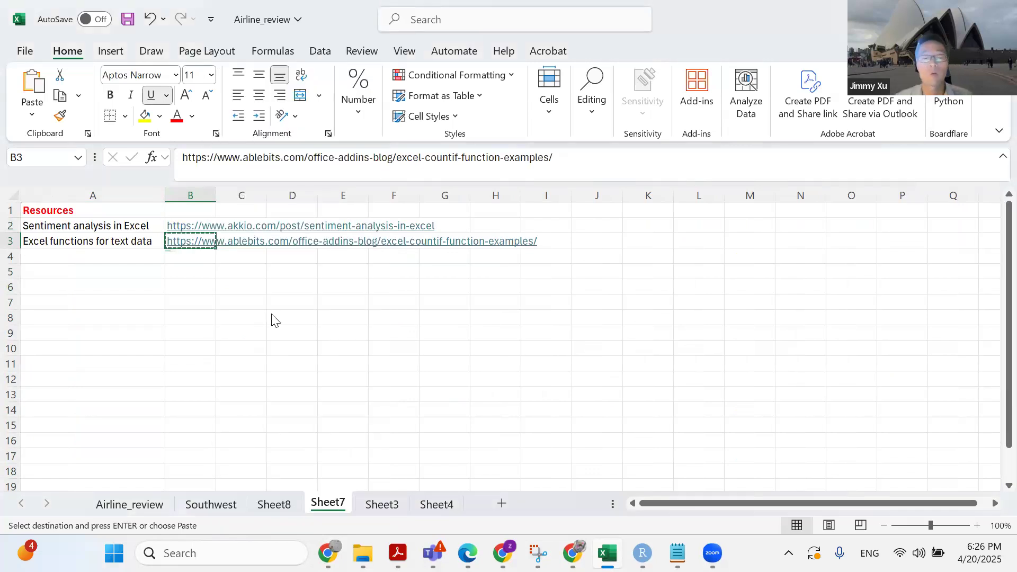
# - Switch to the Chrome window showing the Akkio article and load the copied ablebits.com COUNTIF examples page in its place
pyautogui.moveTo(328, 553)
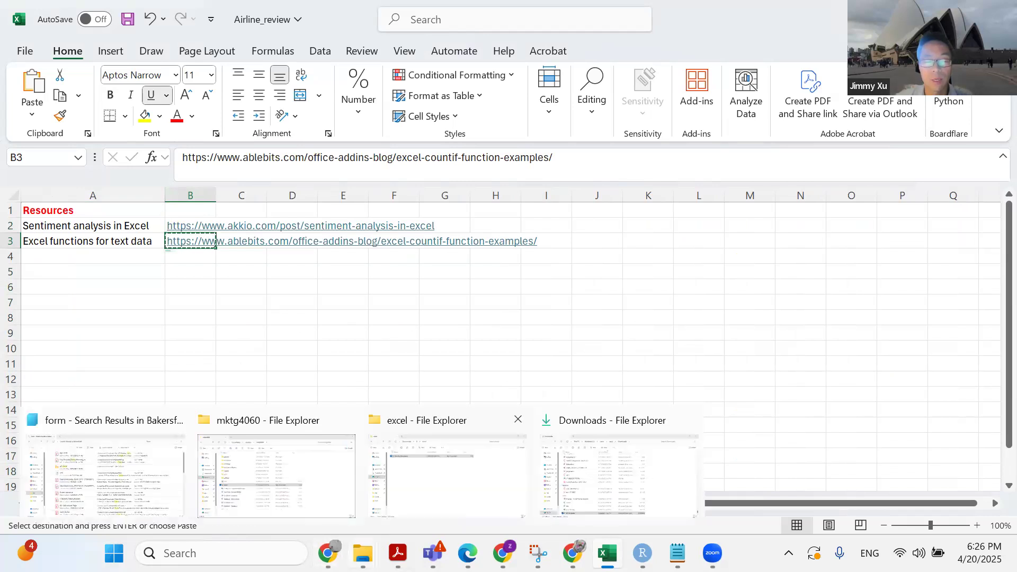
pyautogui.click(328, 553)
pyautogui.click(461, 426)
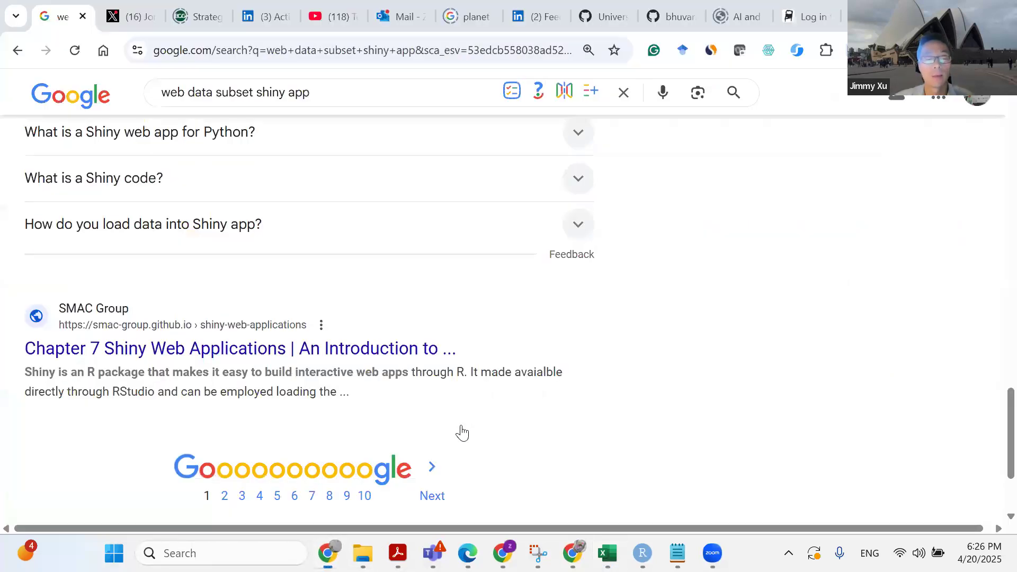
pyautogui.click(329, 553)
pyautogui.click(154, 472)
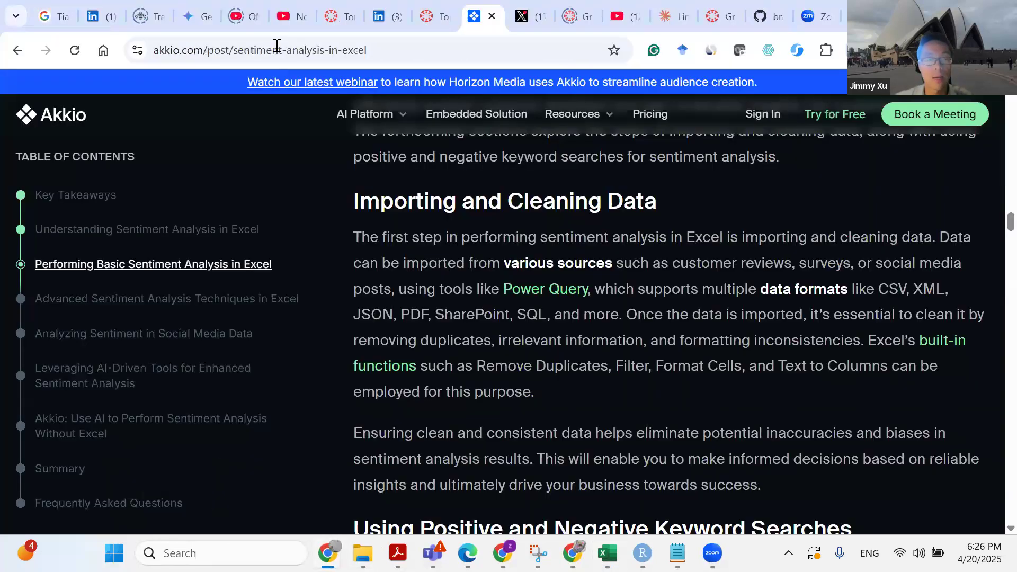
pyautogui.click(276, 49)
pyautogui.hotkey('ctrl', 'v')
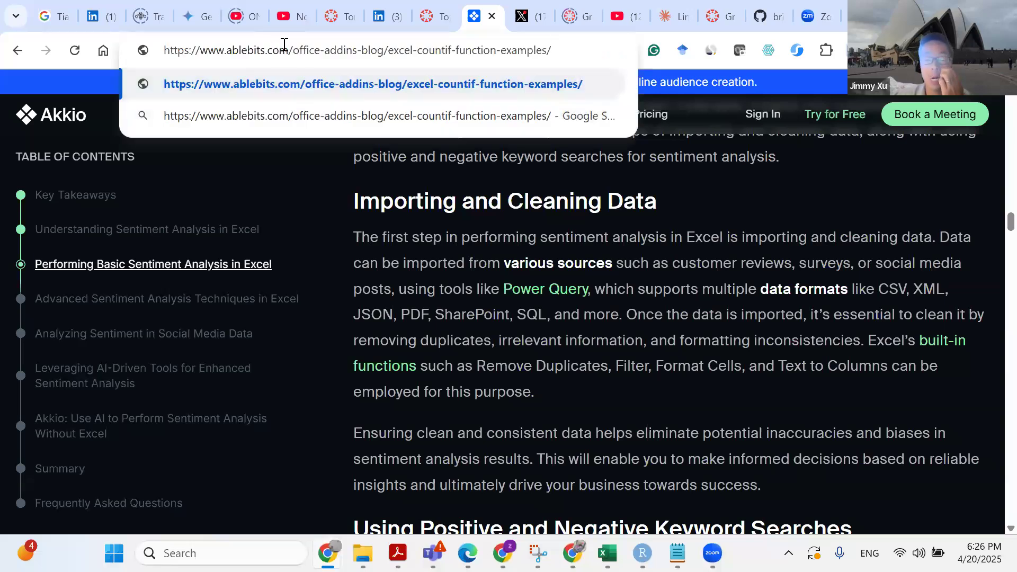
pyautogui.press('Return')
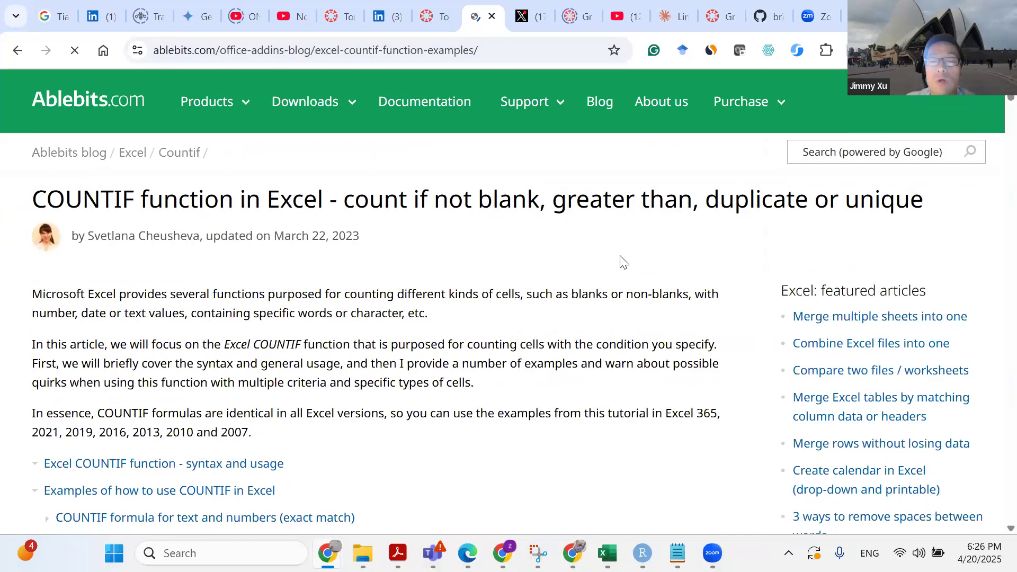
# - Read the article's COUNTIF sections on exact match, wildcard partial match such as =COUNTIF(D2:D10, "*Brown*"), and wildcards with cell references
pyautogui.click(295, 450)
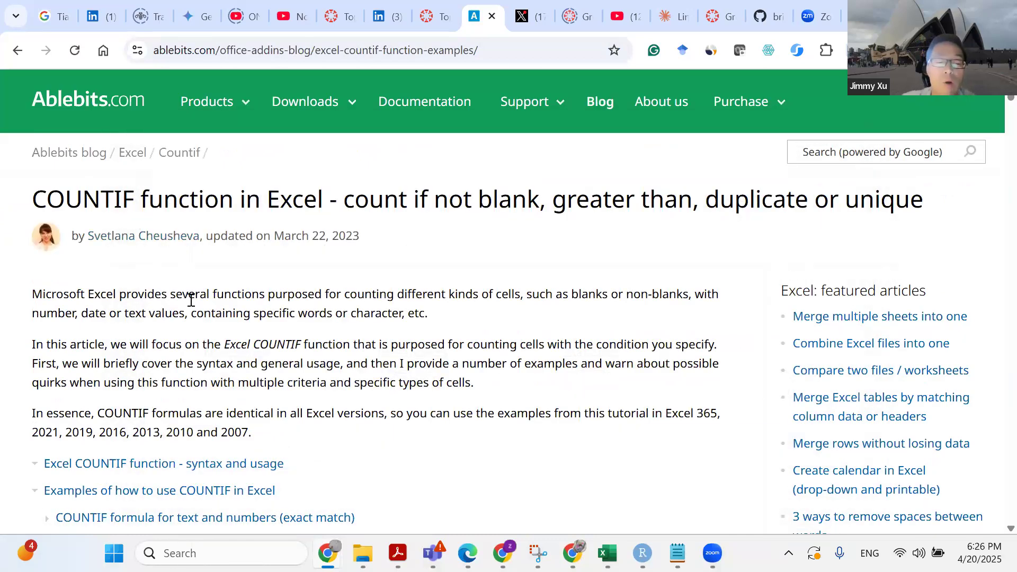
pyautogui.scroll(-15, 159, 305)
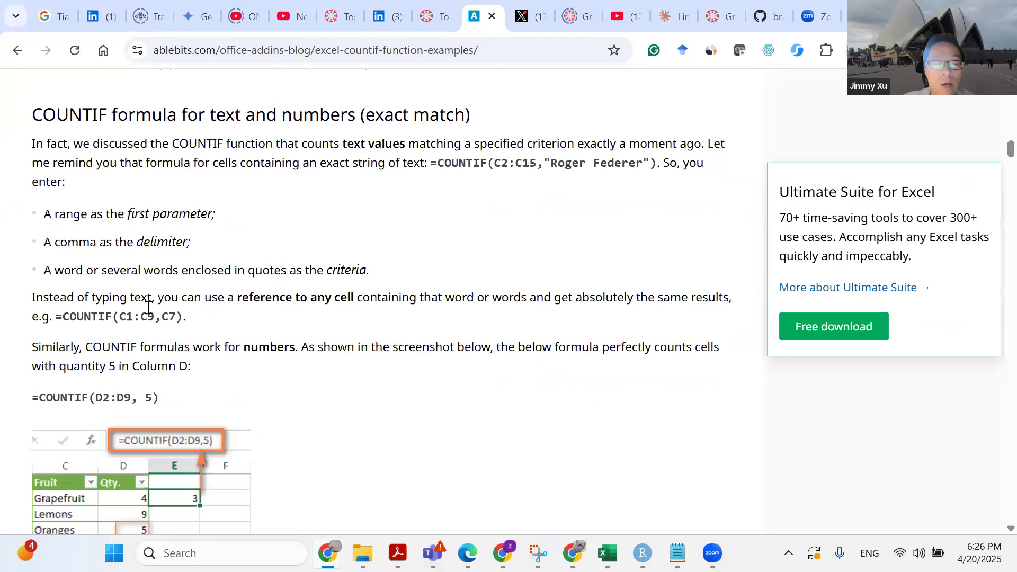
pyautogui.scroll(-4, 149, 306)
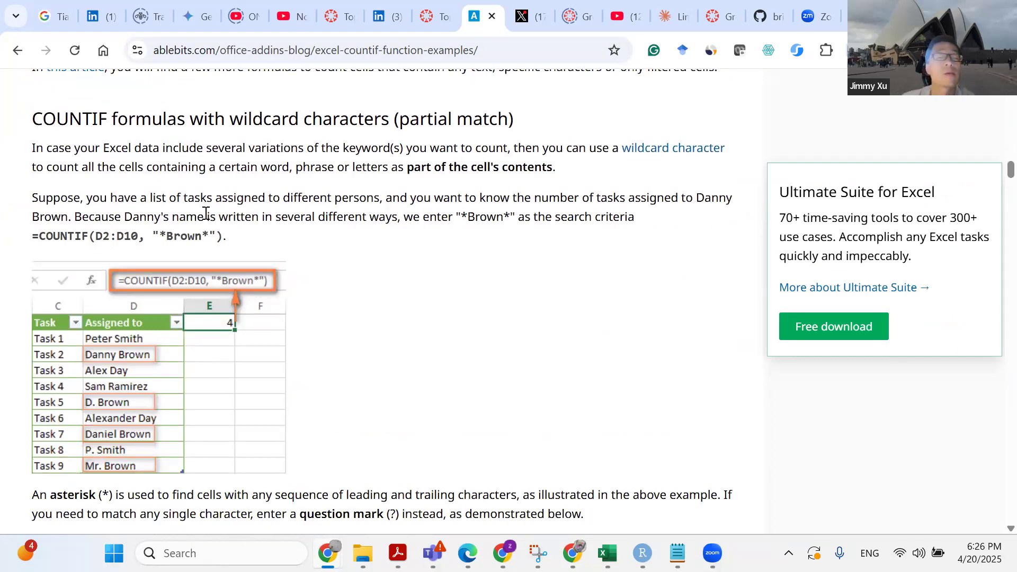
pyautogui.scroll(-3, 206, 213)
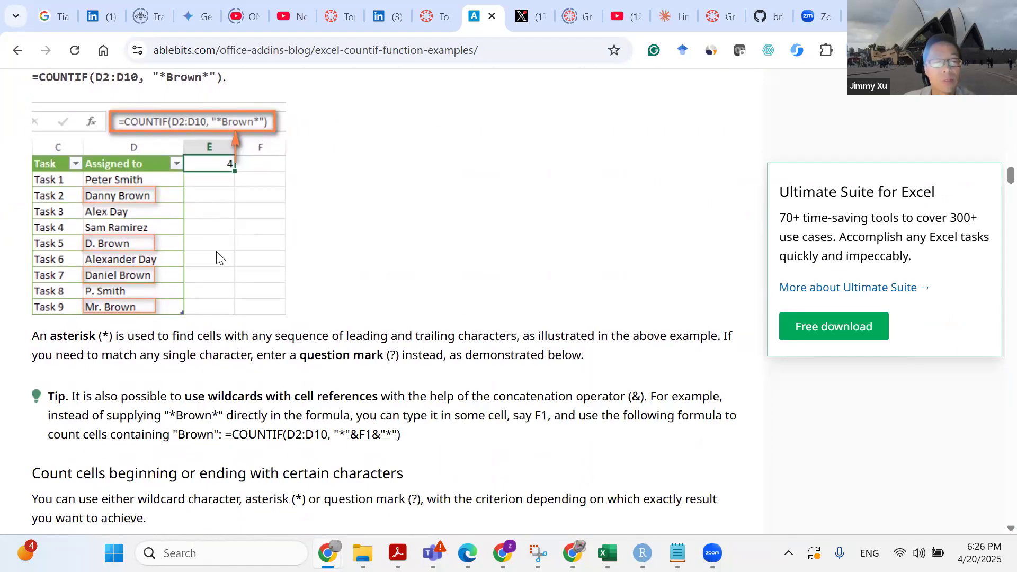
pyautogui.scroll(3, 218, 258)
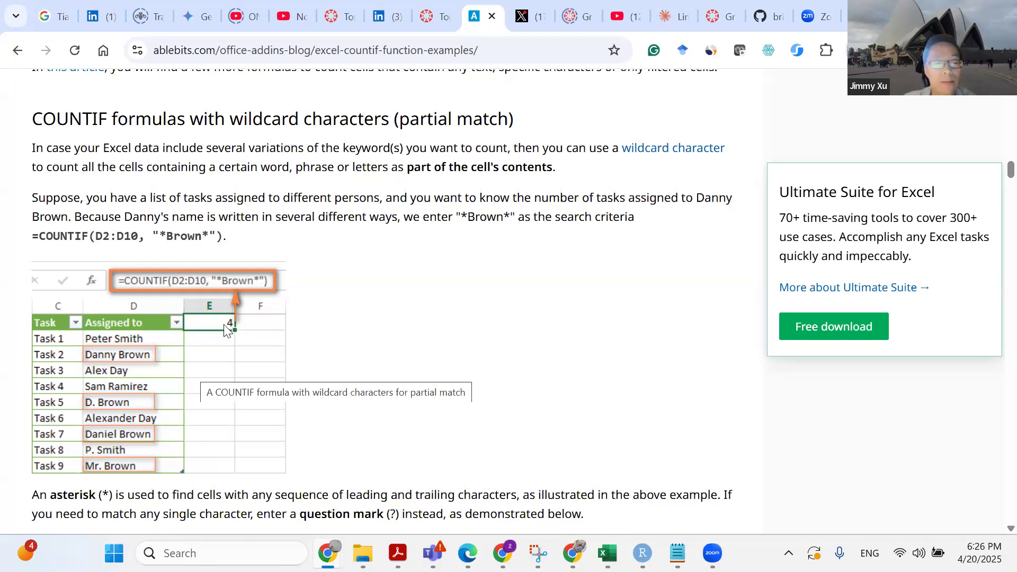
pyautogui.moveTo(32, 236); pyautogui.dragTo(227, 236)
pyautogui.scroll(-3, 281, 259)
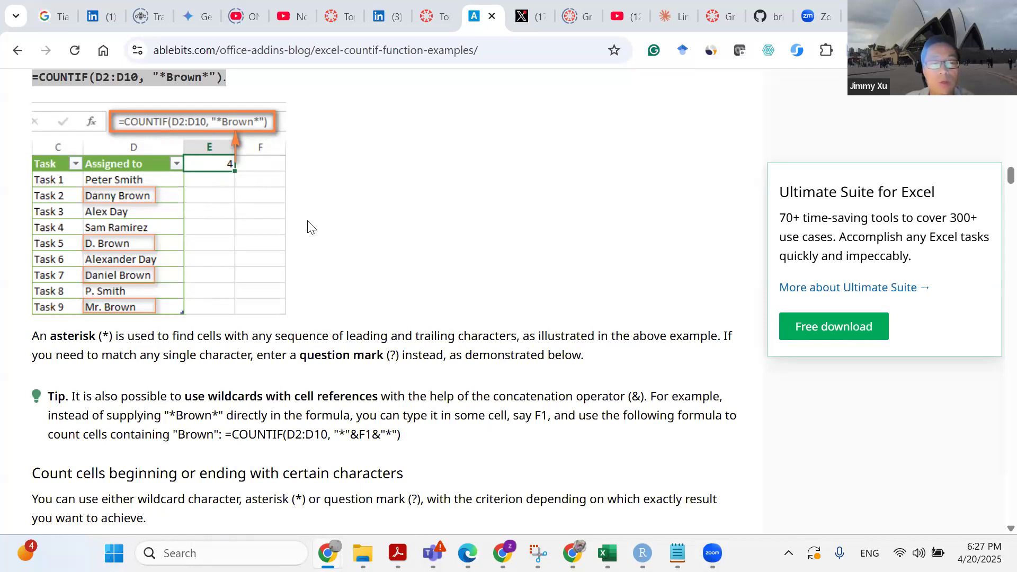
pyautogui.scroll(-5, 309, 226)
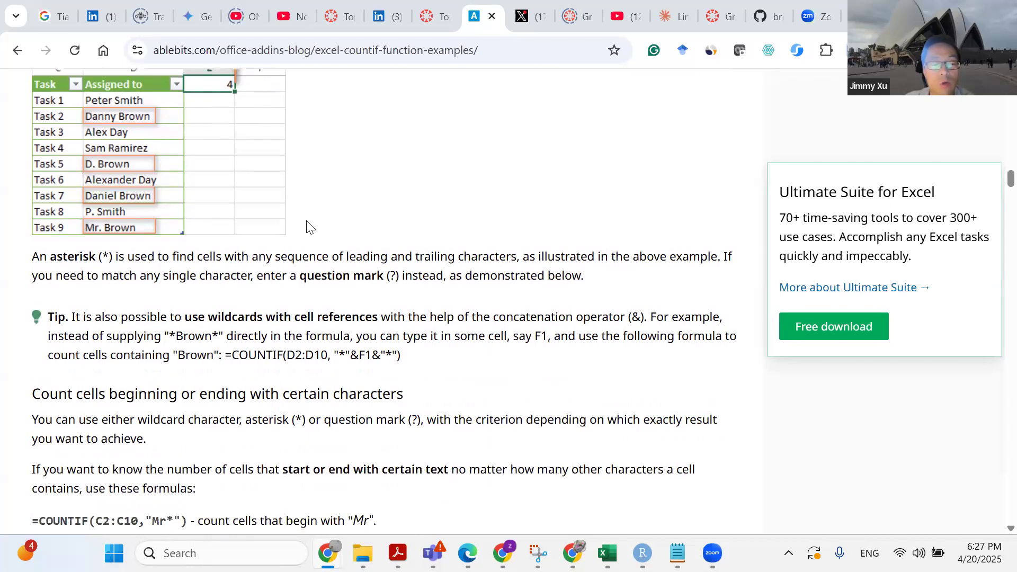
pyautogui.scroll(-1, 306, 227)
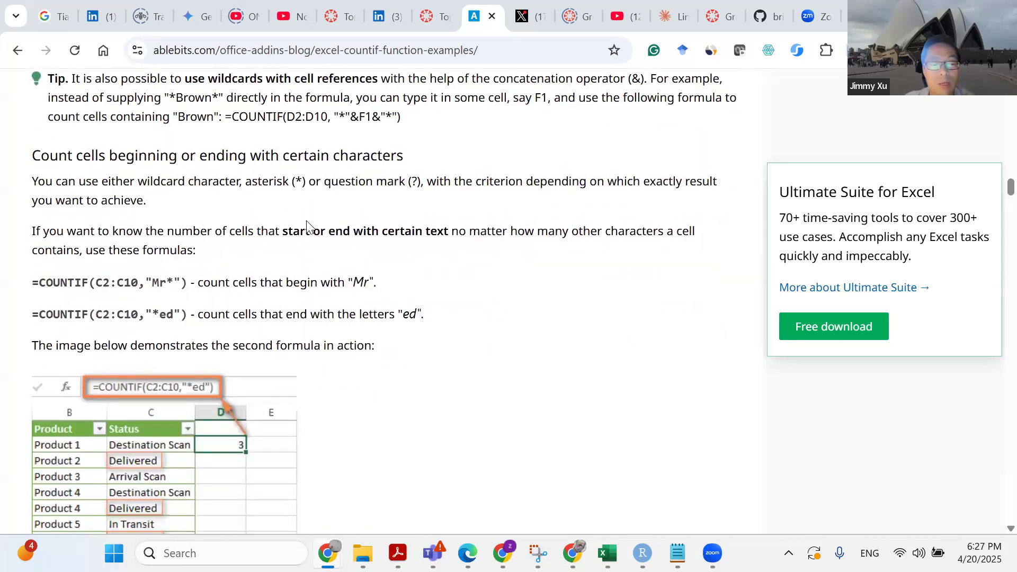
pyautogui.scroll(4, 307, 227)
pyautogui.scroll(1, 271, 182)
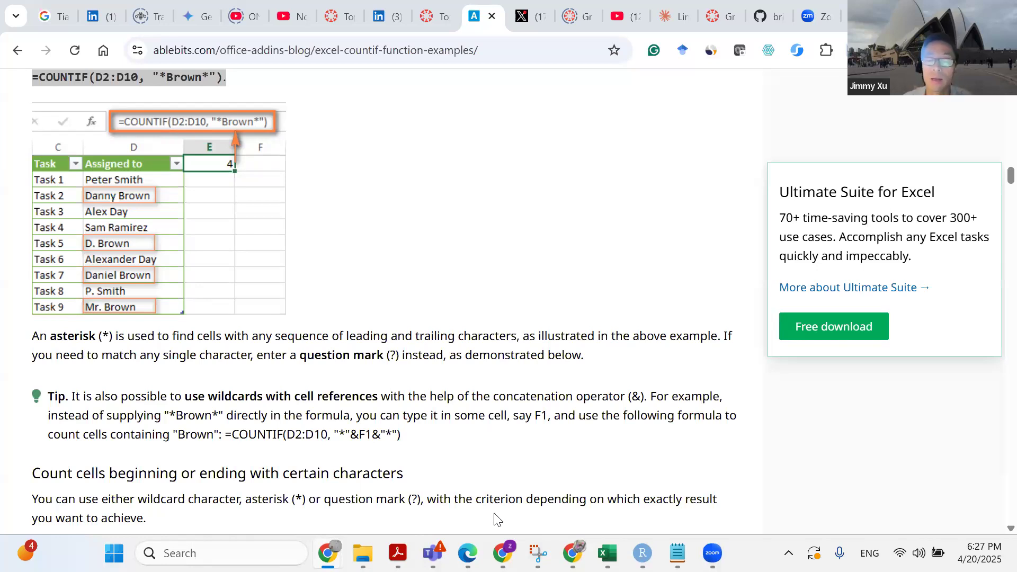
# - Switch to ChatGPT and submit the prompt "create 5 keywords that people usually use when they complain about airline companies."
pyautogui.click(502, 553)
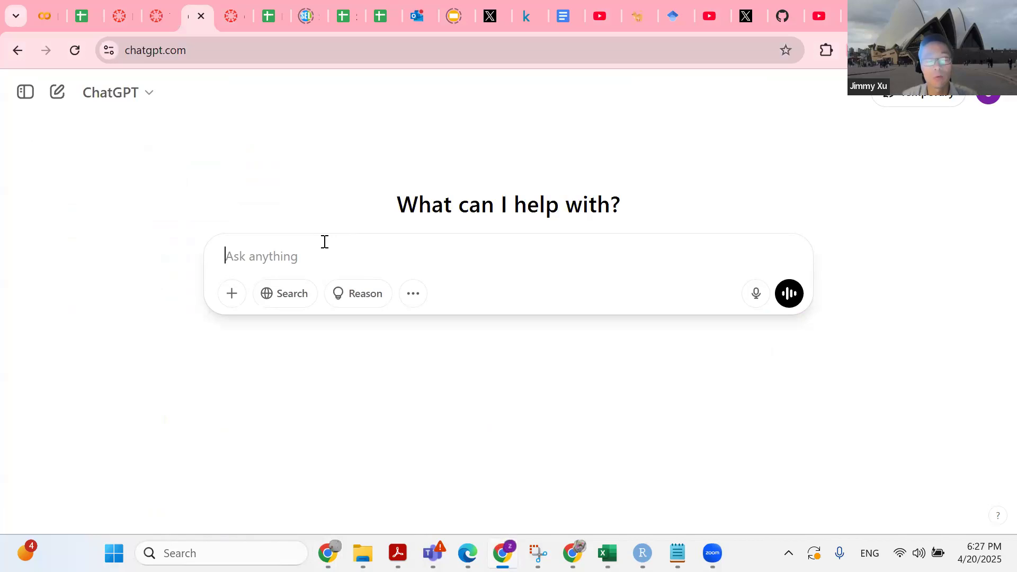
pyautogui.write('create ')
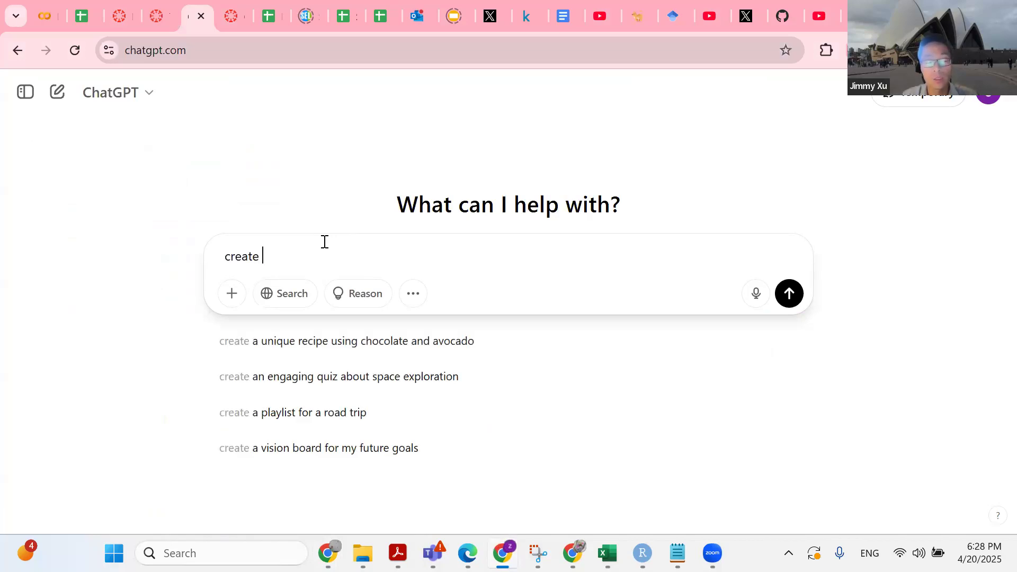
pyautogui.write('5 keywords that people ')
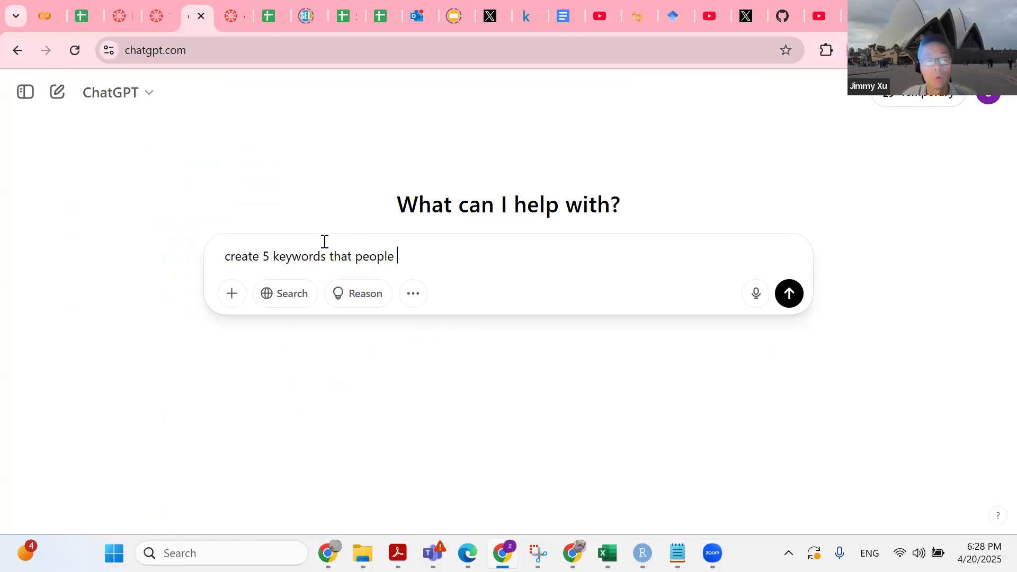
pyautogui.write('euusually use when th')
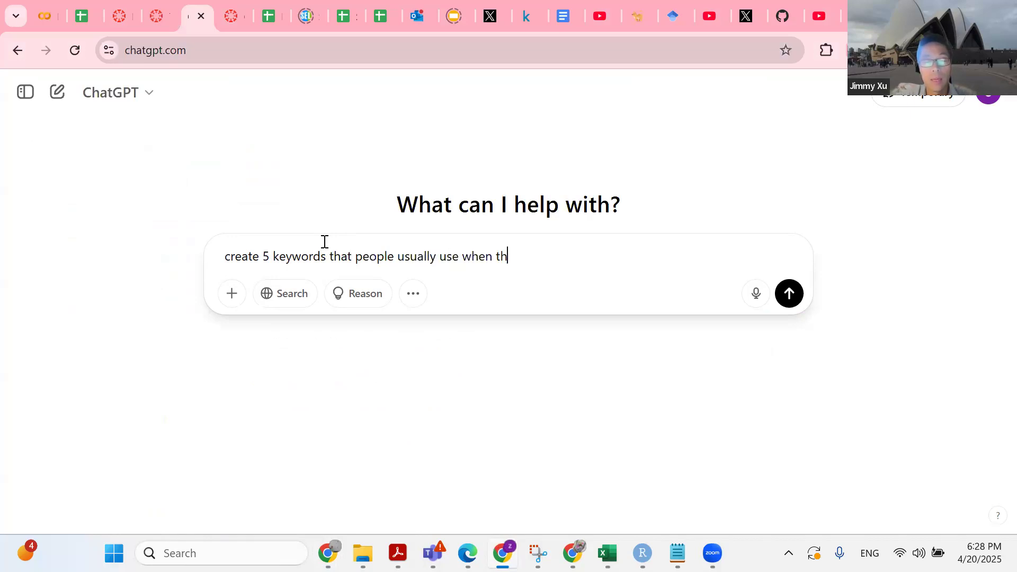
pyautogui.write('ey compain')
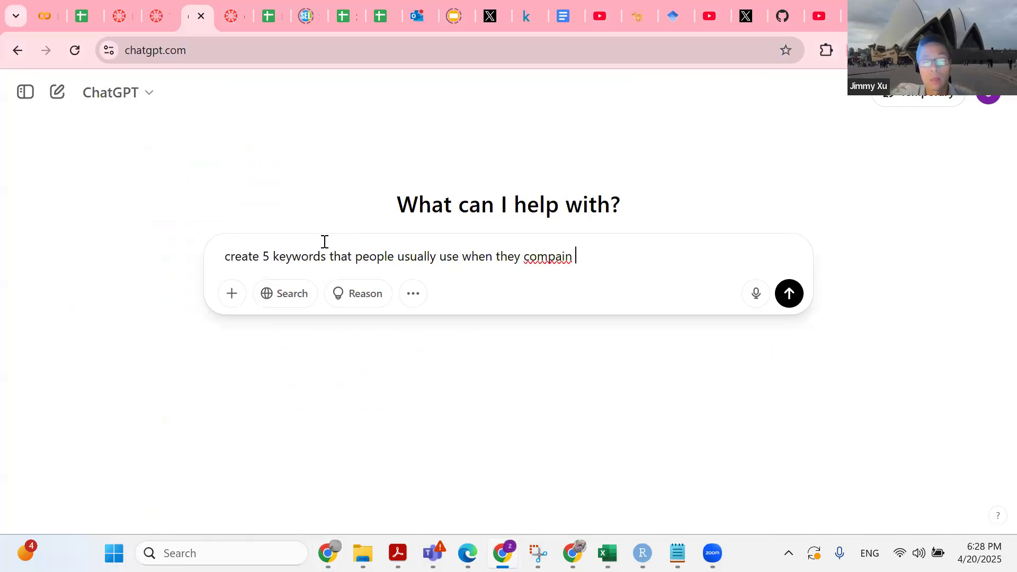
pyautogui.press('BackSpace')
pyautogui.press('BackSpace')
pyautogui.press('BackSpace')
pyautogui.press('BackSpace')
pyautogui.write('lain abo')
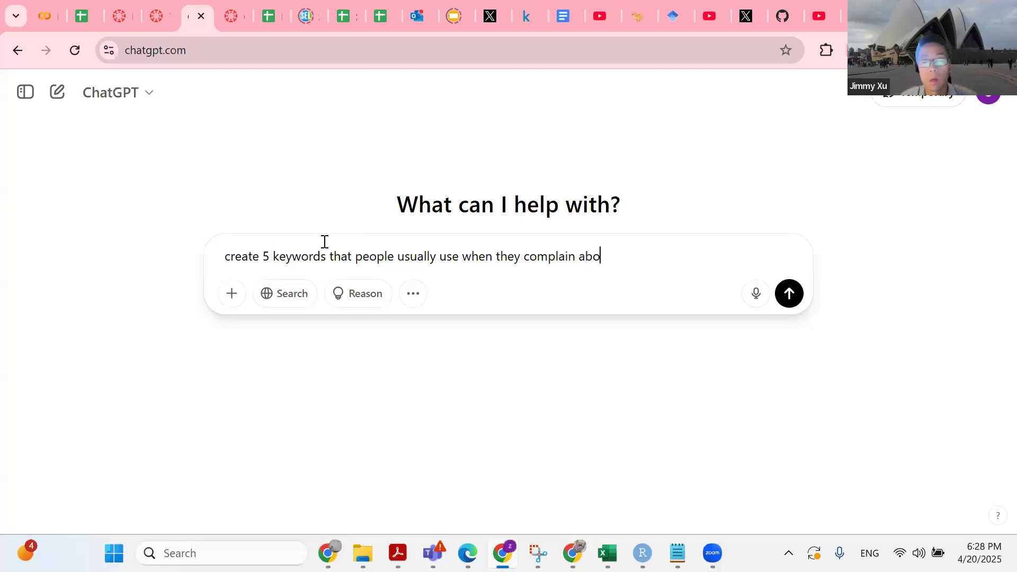
pyautogui.write('ut airelin')
pyautogui.press('BackSpace')
pyautogui.press('BackSpace')
pyautogui.write('line companies.')
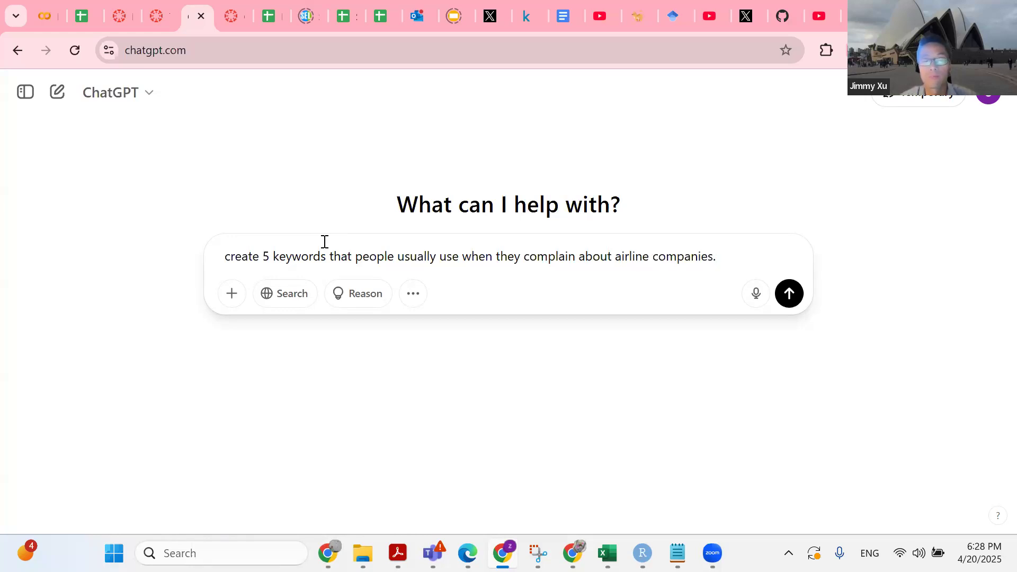
pyautogui.press('Return')
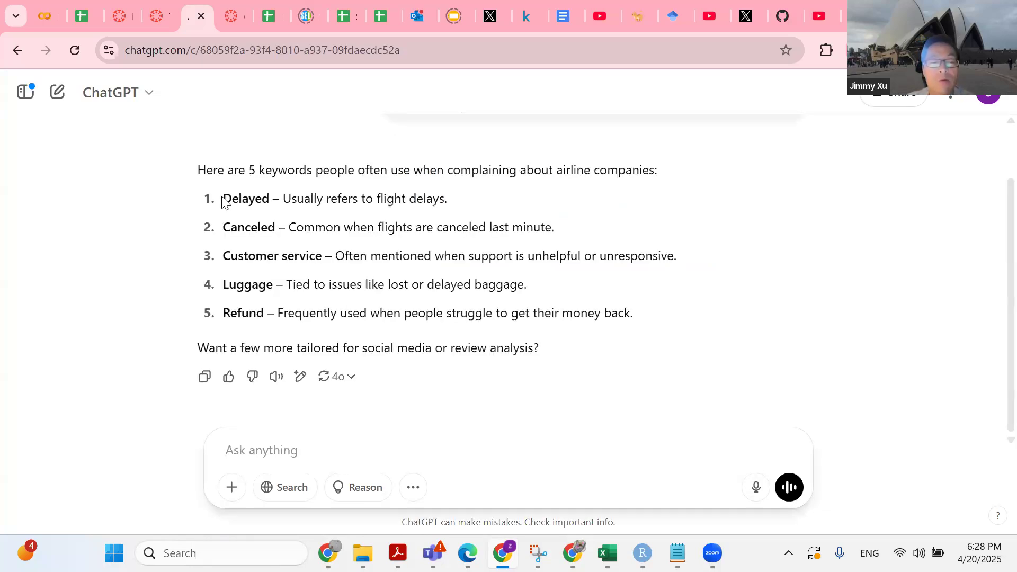
# - Highlight the first suggested keyword in ChatGPT's list, and return to Sheet8 of the Airline_review workbook in Excel
pyautogui.moveTo(225, 198); pyautogui.dragTo(255, 199)
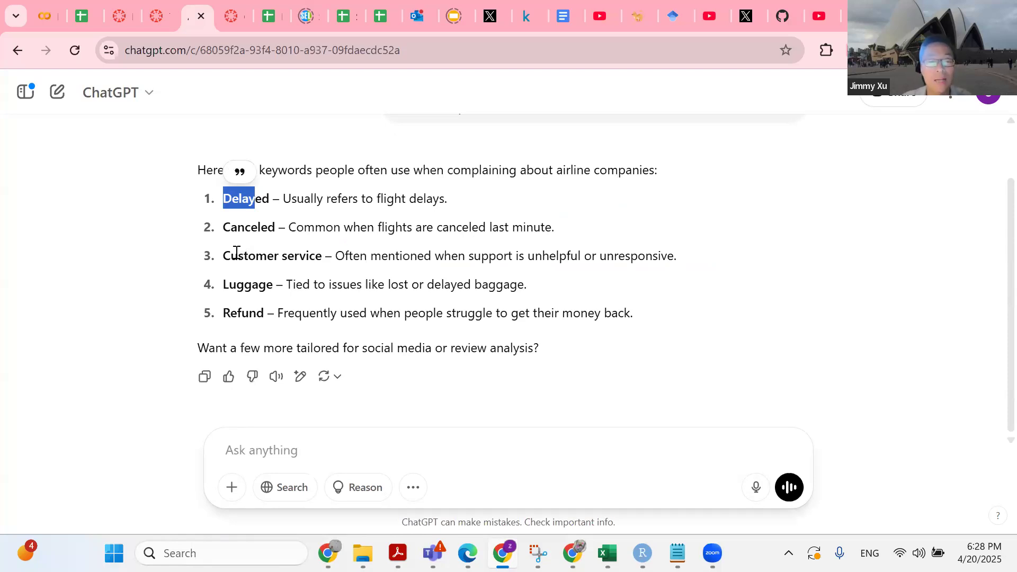
pyautogui.click(602, 550)
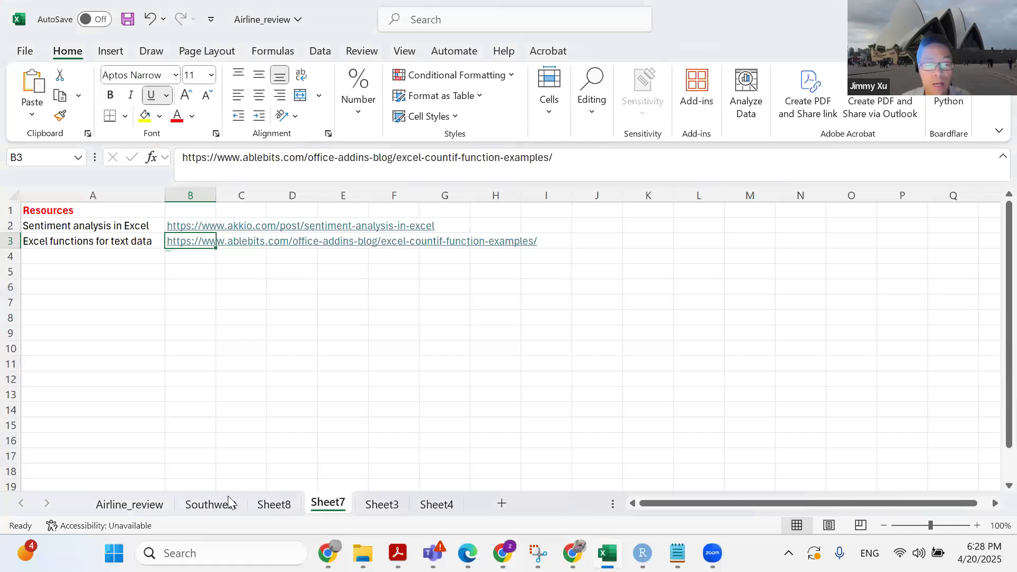
pyautogui.click(275, 505)
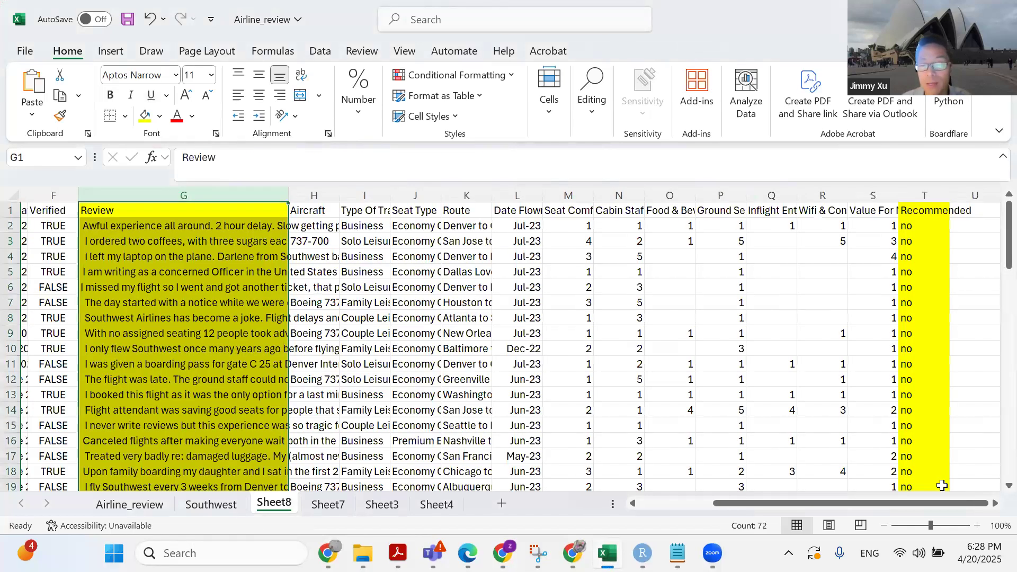
# - Enter the header Keyword in U1 of Sheet8, with Delay in U2 and Cancel in U3
pyautogui.moveTo(937, 502); pyautogui.dragTo(970, 210)
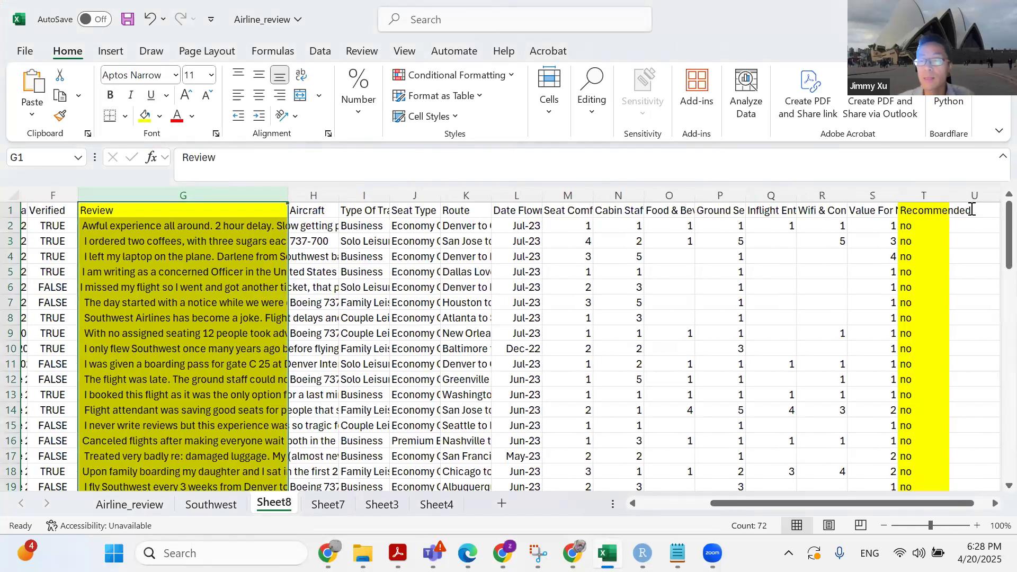
pyautogui.click(972, 210)
pyautogui.write('Keyword')
pyautogui.press('Return')
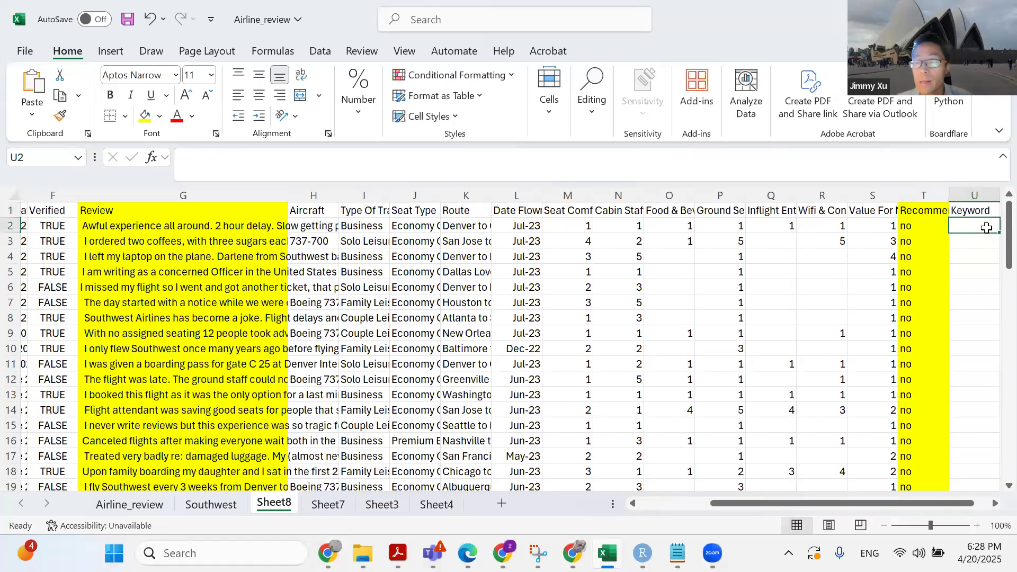
pyautogui.write('Delay')
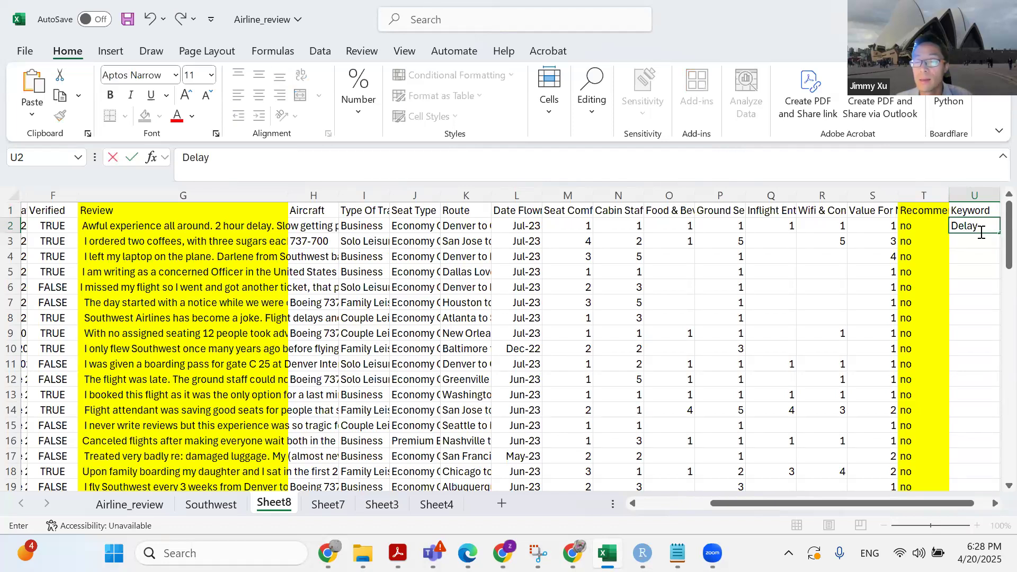
pyautogui.doubleClick(972, 241)
pyautogui.write('C')
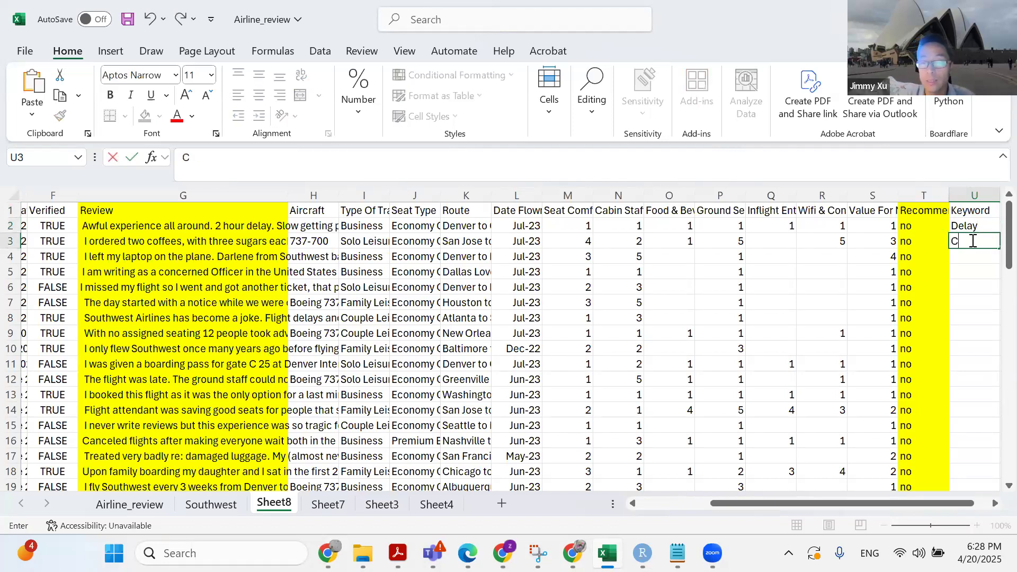
pyautogui.write('ancel')
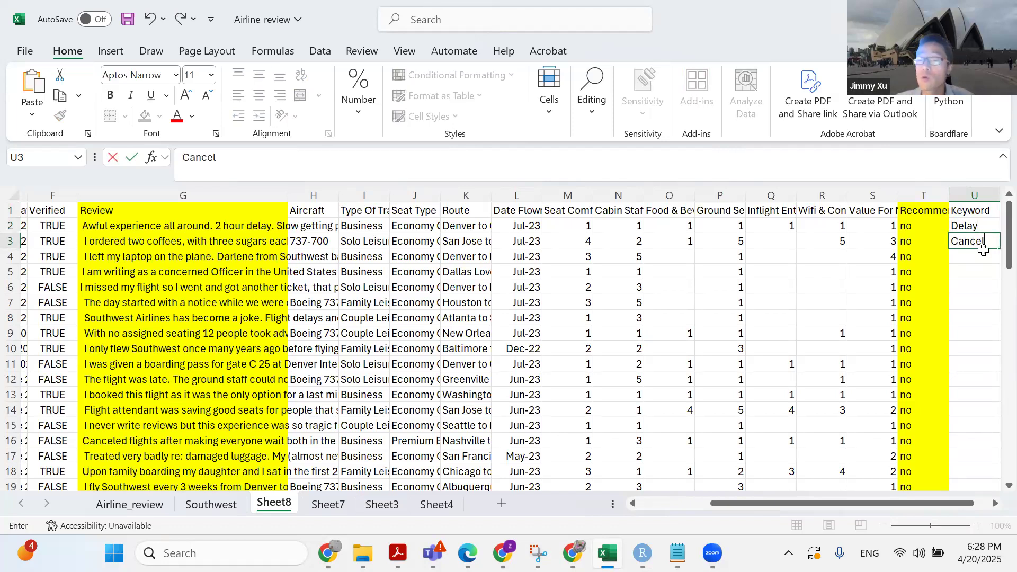
pyautogui.press('Return')
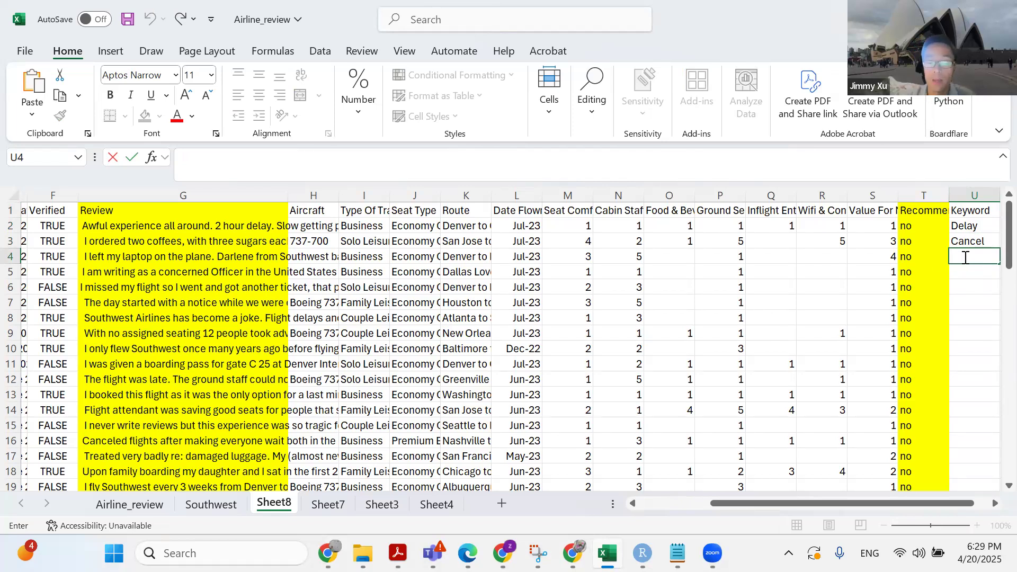
# - Consult the keyword list in ChatGPT and add service in U4 and luggage in U5 of the Excel sheet
pyautogui.hotkey('alt', 'Tab')
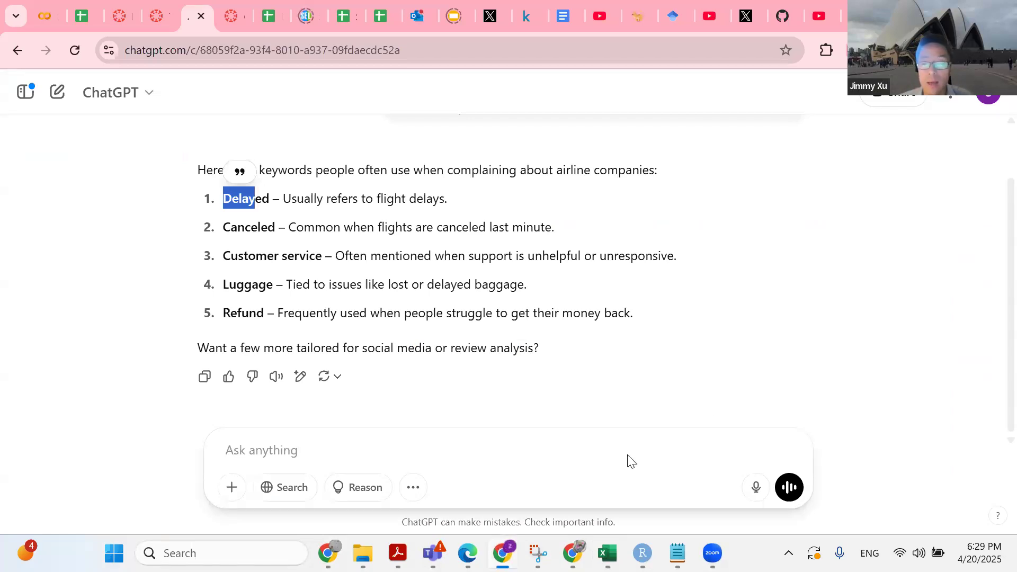
pyautogui.hotkey('alt', 'Tab')
pyautogui.write('vice')
pyautogui.press('Return')
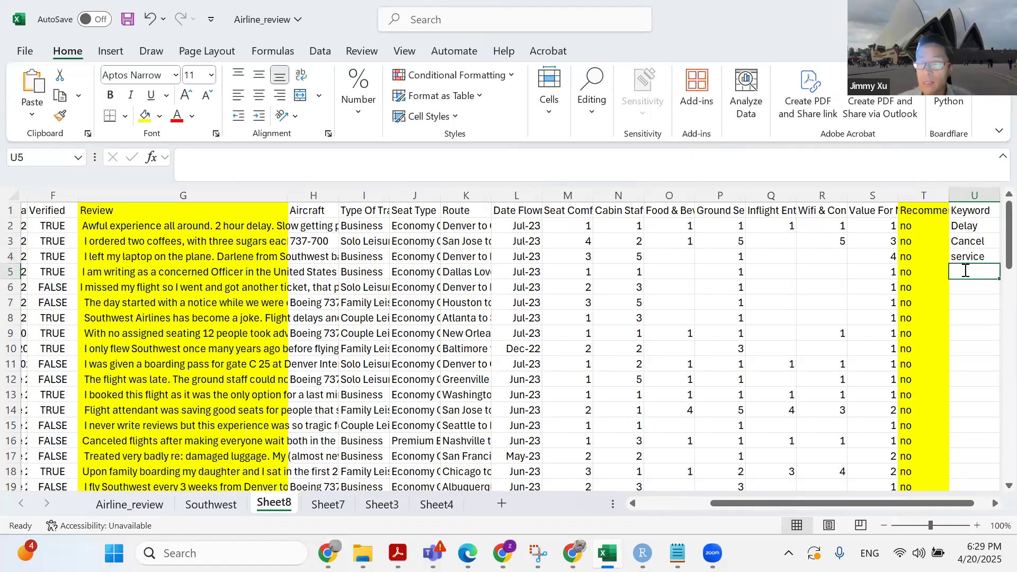
pyautogui.hotkey('alt', 'Tab')
pyautogui.hotkey('alt', 'Tab')
pyautogui.write('luggage')
pyautogui.press('Return')
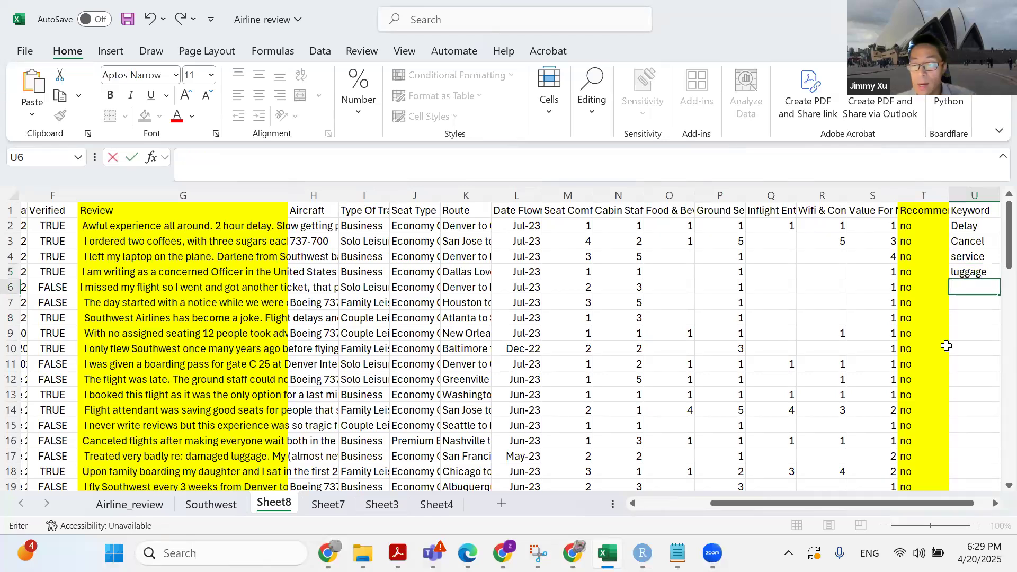
# - Check the last ChatGPT keyword and enter refund in U6 of the Excel sheet
pyautogui.hotkey('alt', 'Tab')
pyautogui.hotkey('alt', 'Tab')
pyautogui.write('refu')
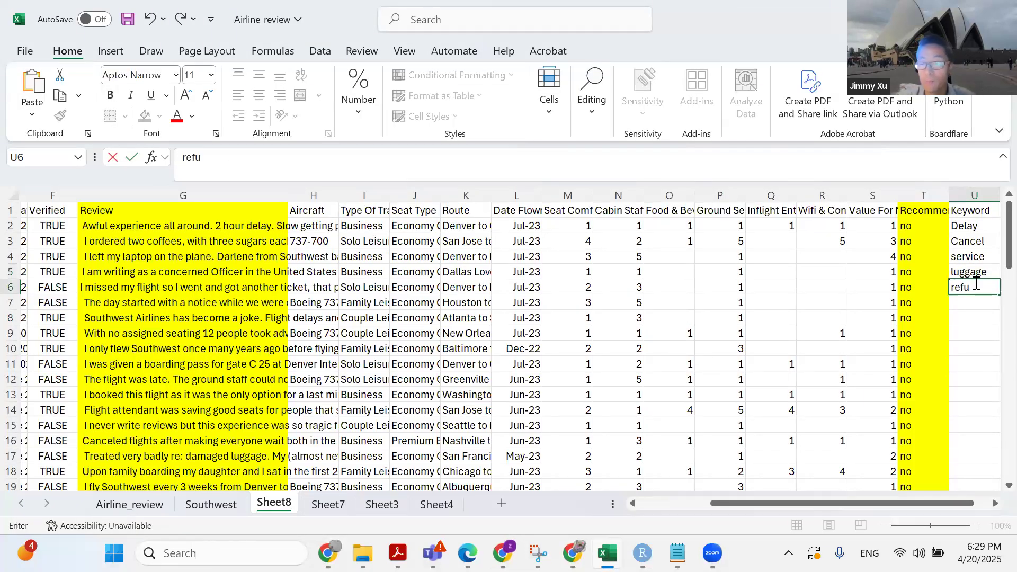
pyautogui.write('nd')
pyautogui.press('Return')
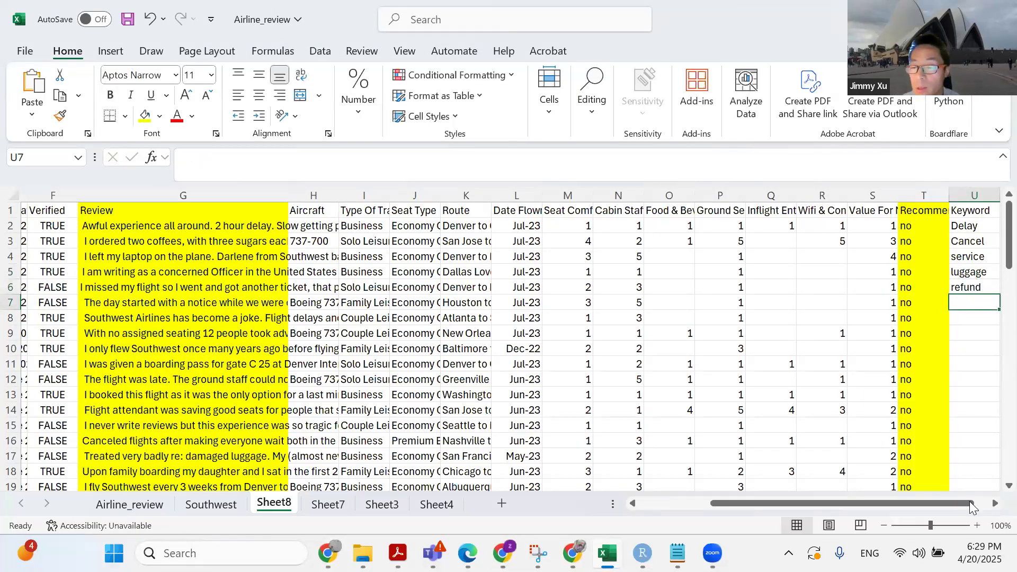
# - Enter the header frequencies in V1, beside the Keyword header
pyautogui.moveTo(972, 507); pyautogui.dragTo(986, 507)
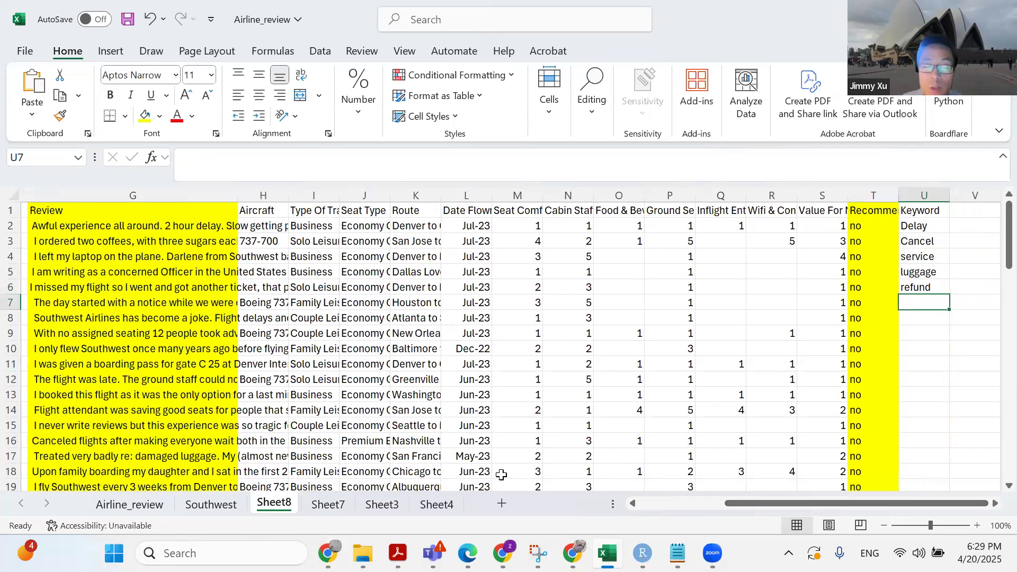
pyautogui.click(328, 553)
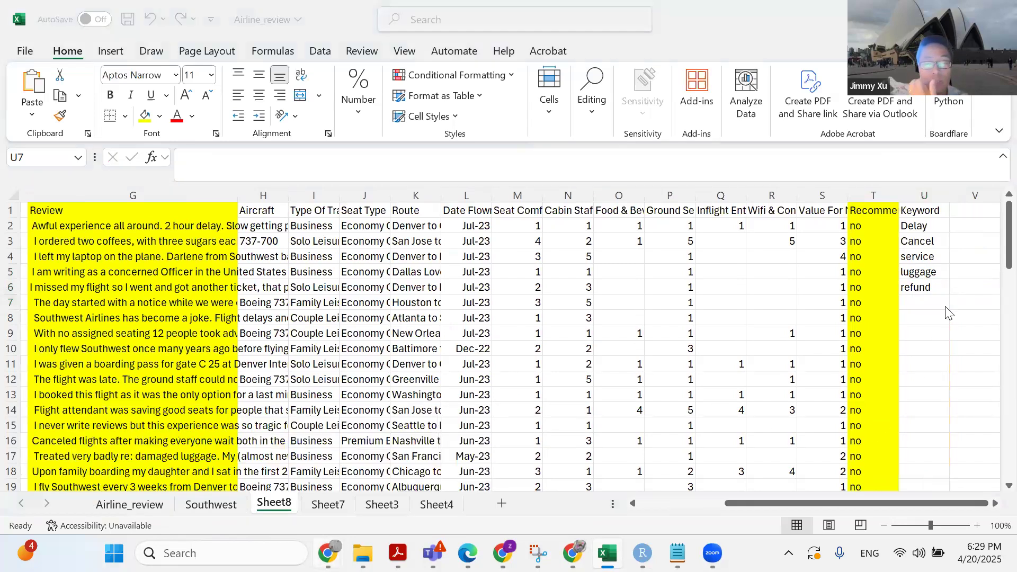
pyautogui.click(970, 209)
pyautogui.doubleClick(969, 209)
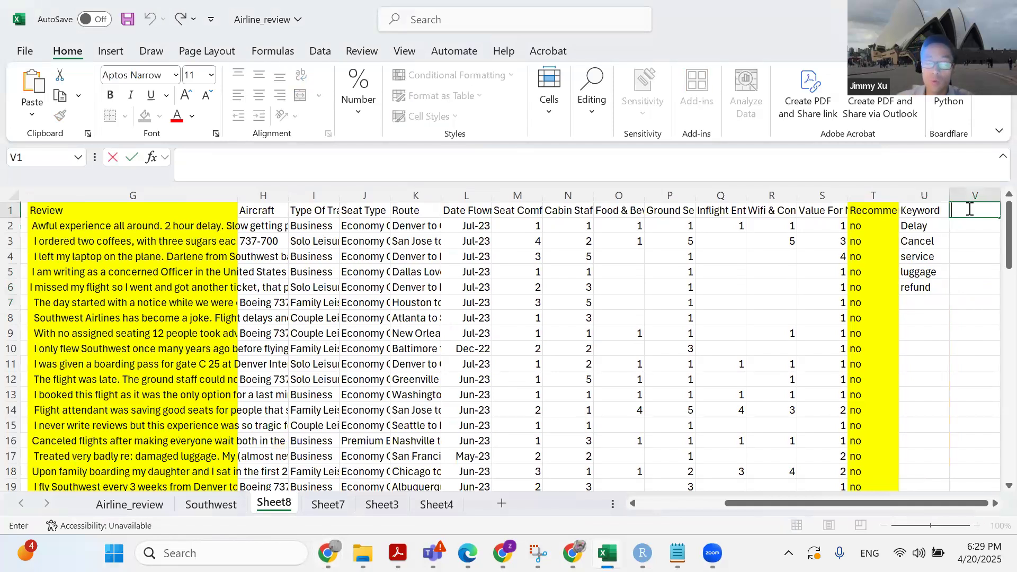
pyautogui.write('frequenc')
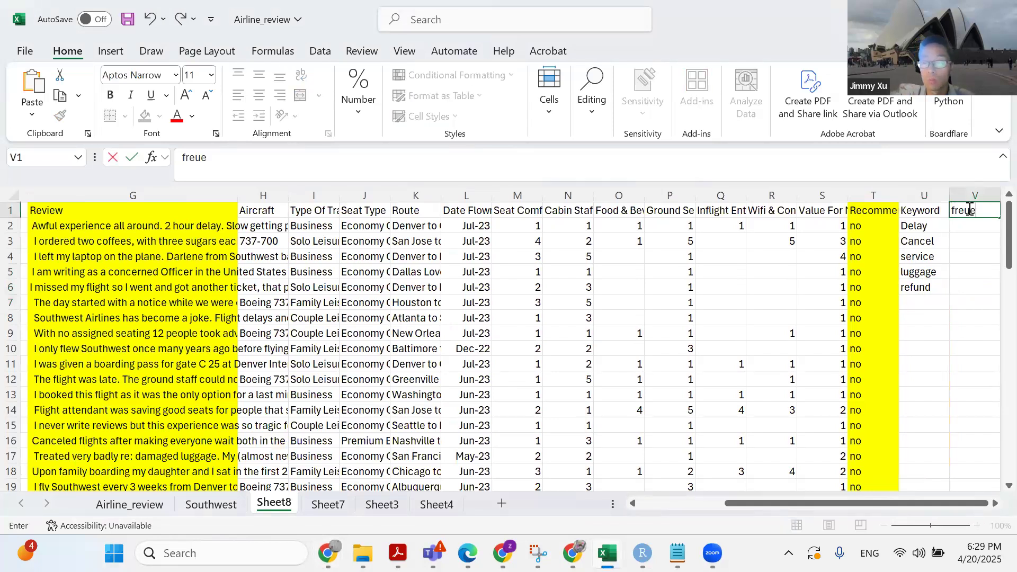
pyautogui.write('ies')
pyautogui.press('Return')
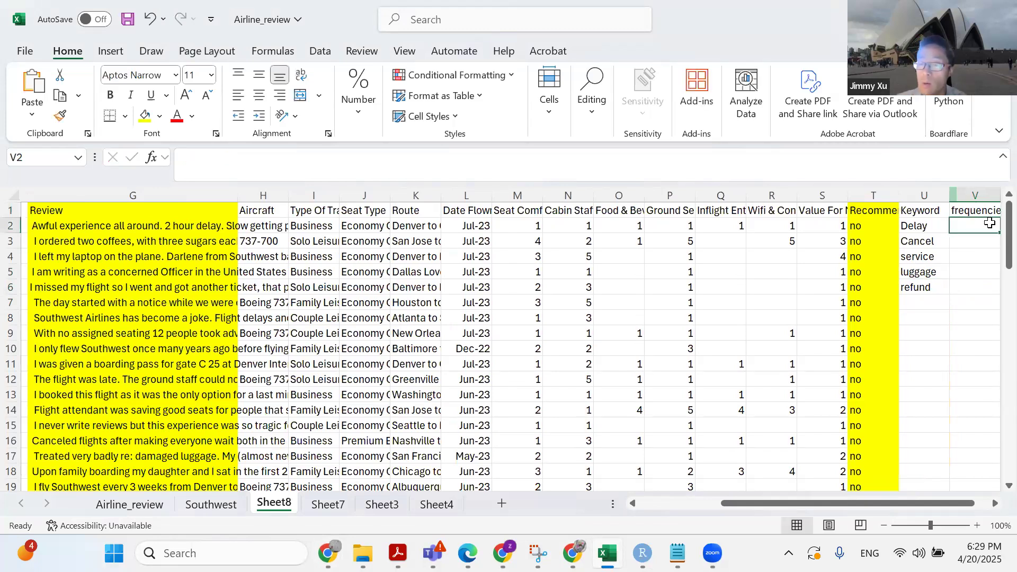
# - Widen column V so the frequencies header fits
pyautogui.click(994, 504)
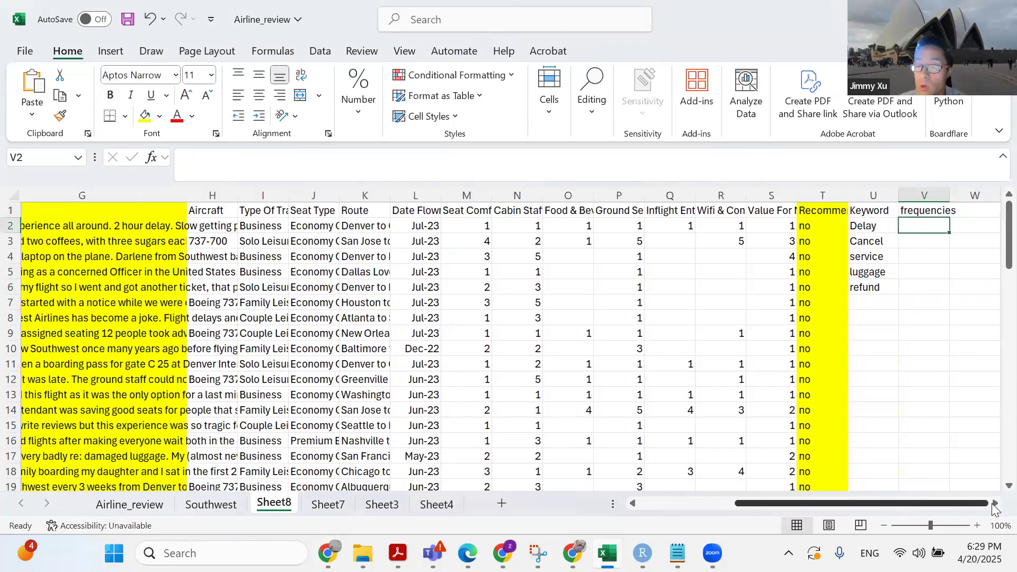
pyautogui.hscroll(2, 792, 265)
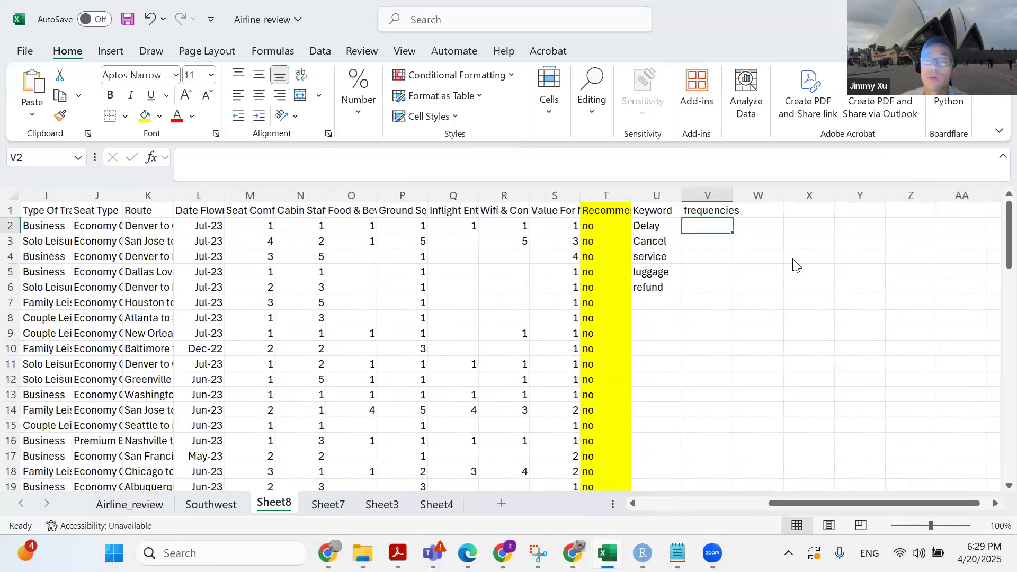
pyautogui.moveTo(732, 195); pyautogui.dragTo(750, 194)
# - Copy the formula =COUNTIF(D2:D10, "*"&F1&"*") from the ablebits article in Chrome and paste it into V2 of the Excel sheet
pyautogui.moveTo(815, 501); pyautogui.dragTo(785, 486)
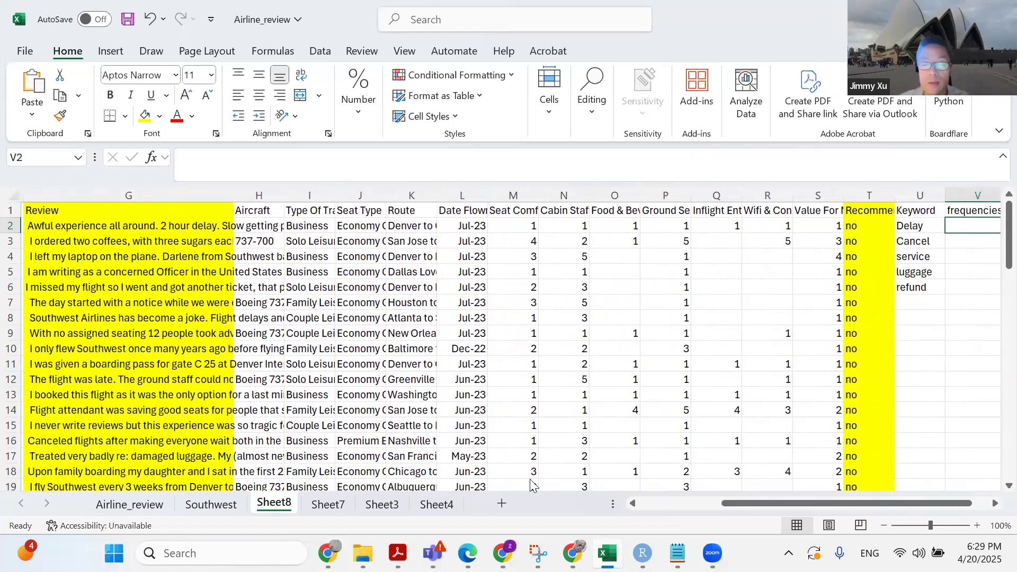
pyautogui.click(328, 553)
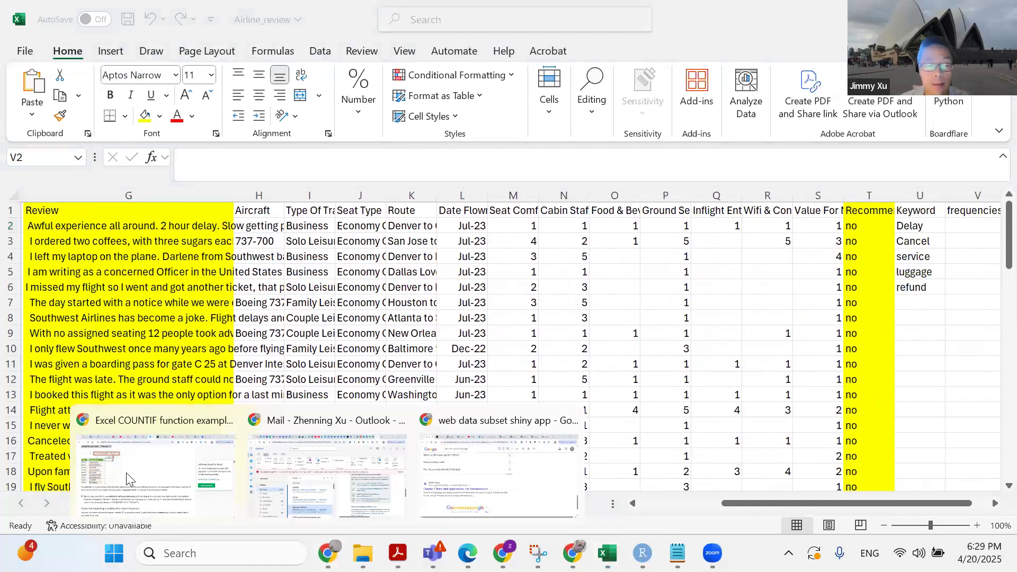
pyautogui.click(129, 461)
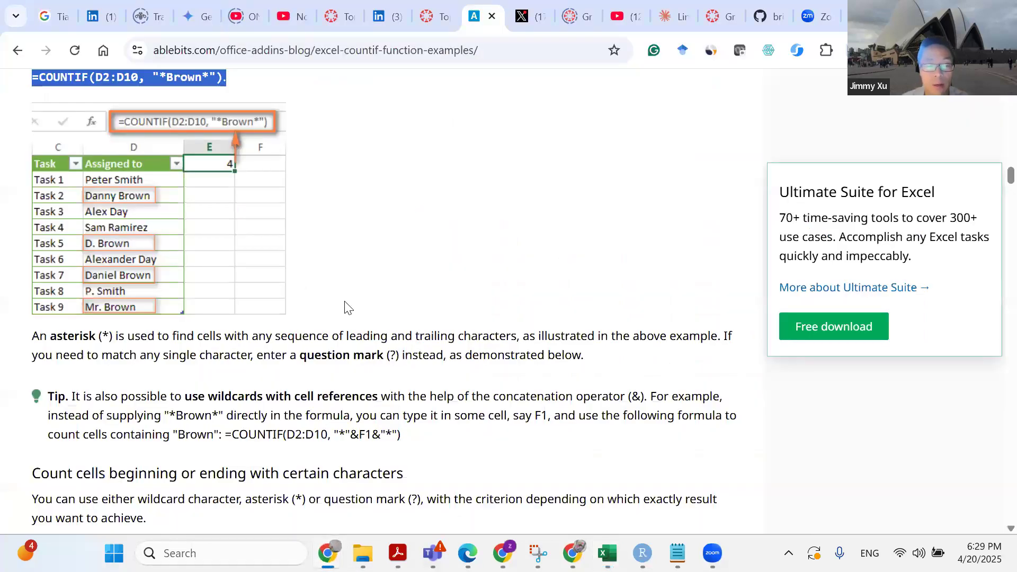
pyautogui.moveTo(225, 435); pyautogui.dragTo(408, 435)
pyautogui.hotkey('ctrl', 'c')
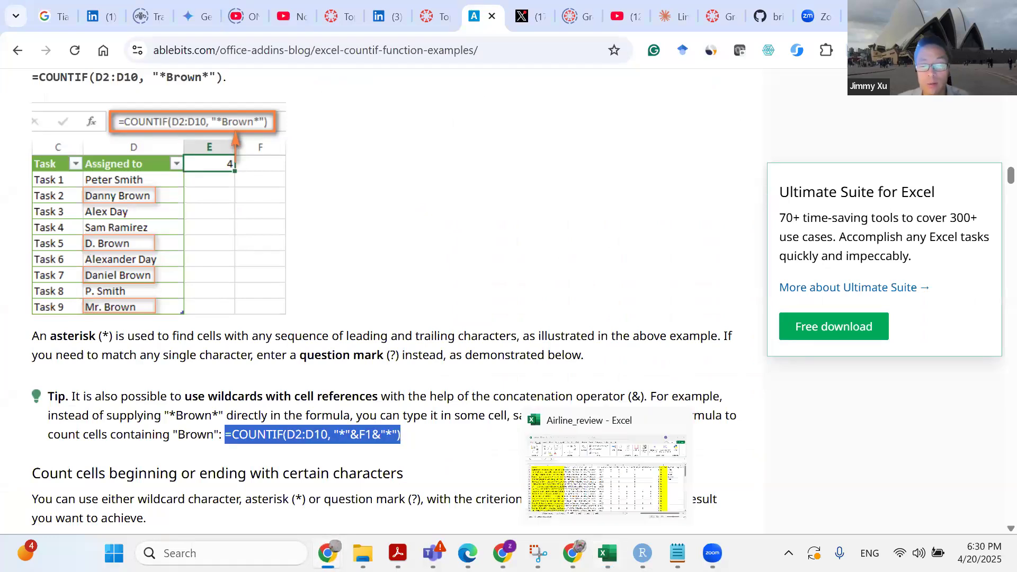
pyautogui.click(607, 553)
pyautogui.doubleClick(968, 223)
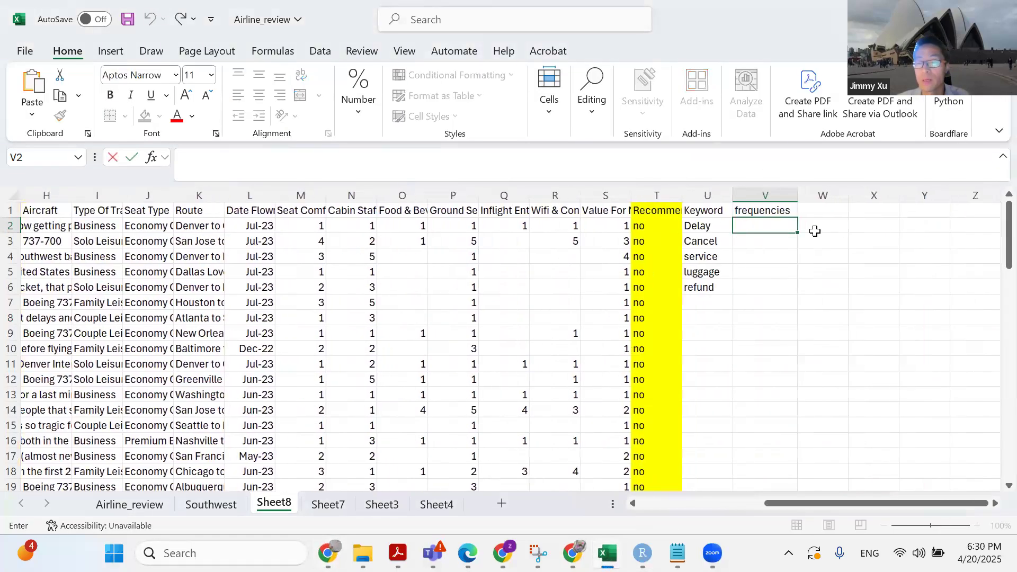
pyautogui.hotkey('ctrl', 'v')
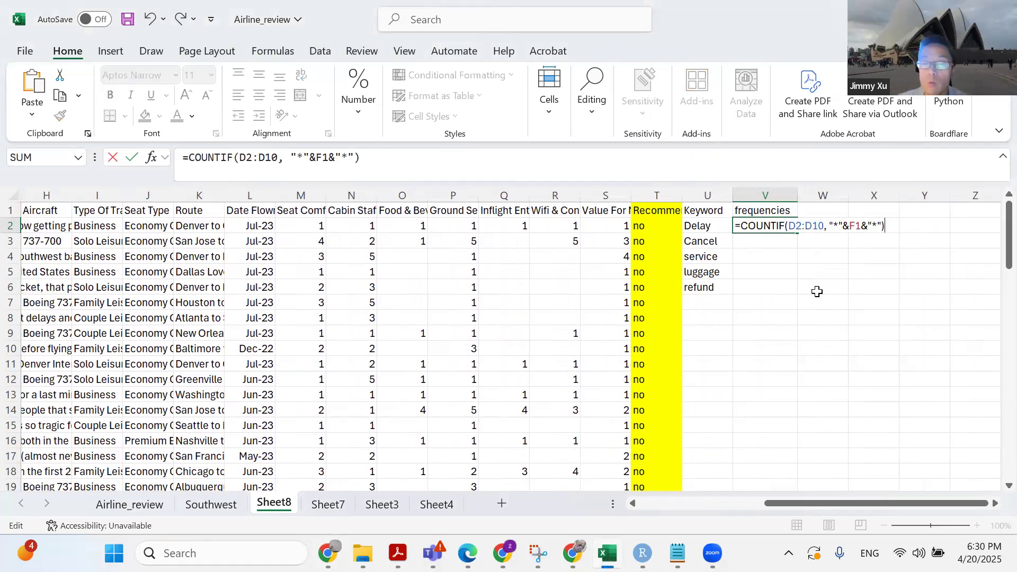
# - Change the COUNTIF range in V2 to the review cells G2:G72
pyautogui.moveTo(857, 502); pyautogui.dragTo(810, 297)
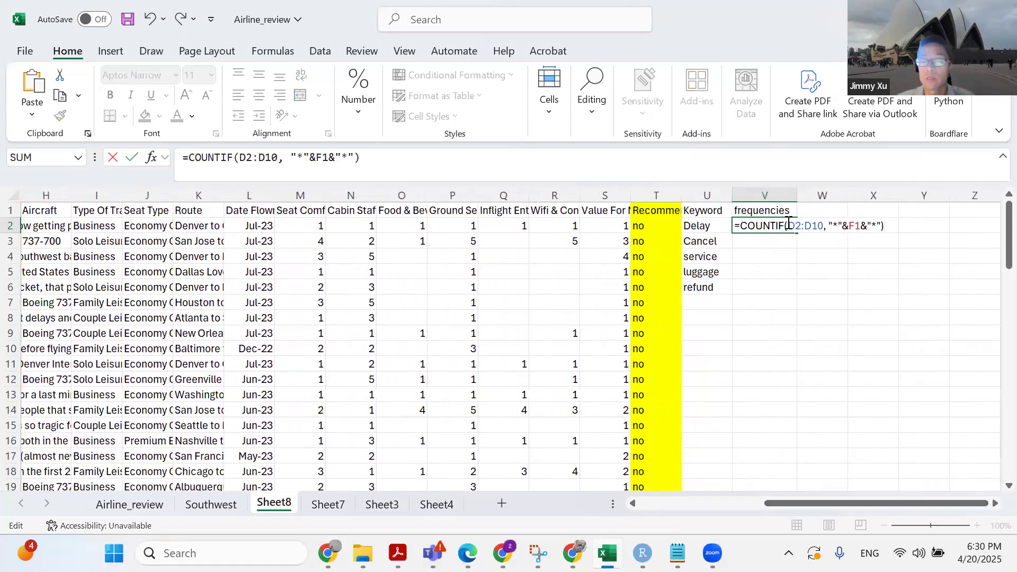
pyautogui.click(793, 225)
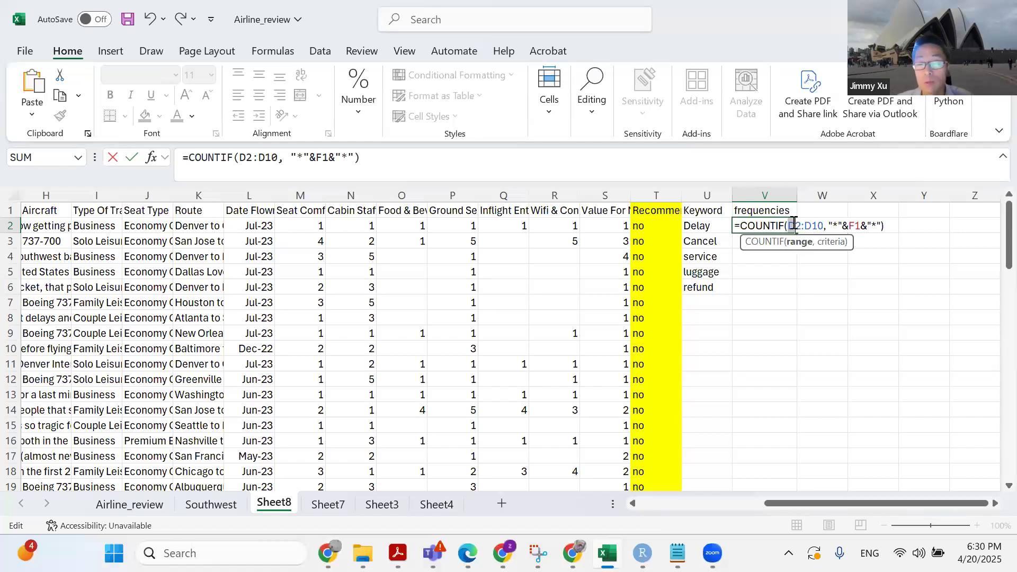
pyautogui.write('G')
pyautogui.moveTo(804, 224); pyautogui.dragTo(812, 225)
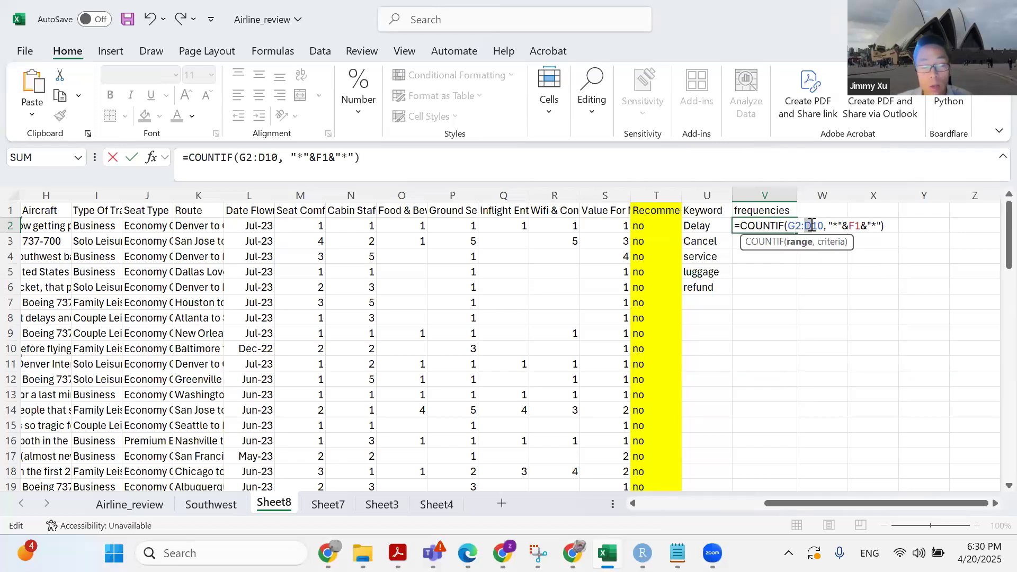
pyautogui.write('G')
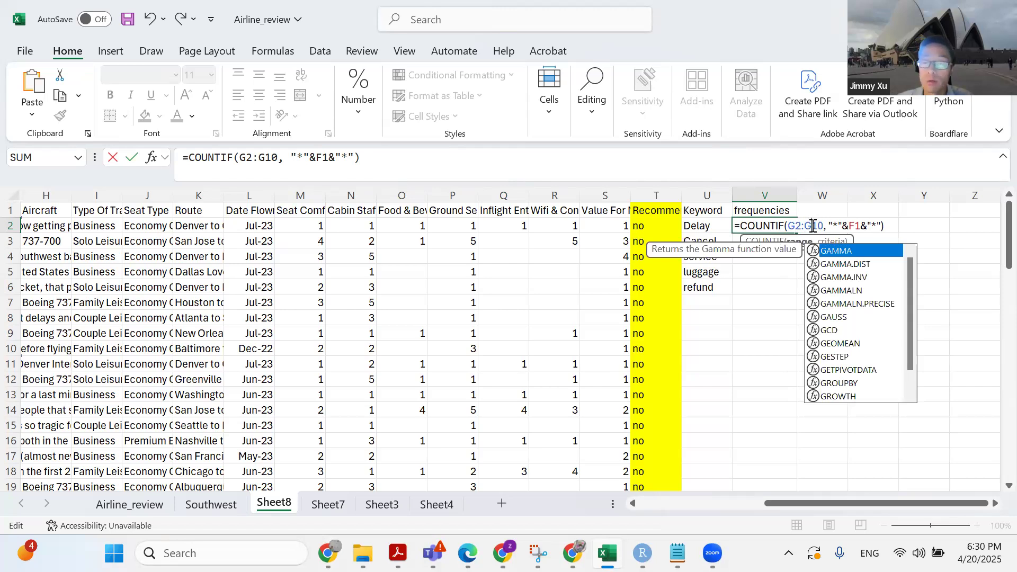
pyautogui.moveTo(812, 224); pyautogui.dragTo(822, 227)
pyautogui.write('72')
pyautogui.press('Return')
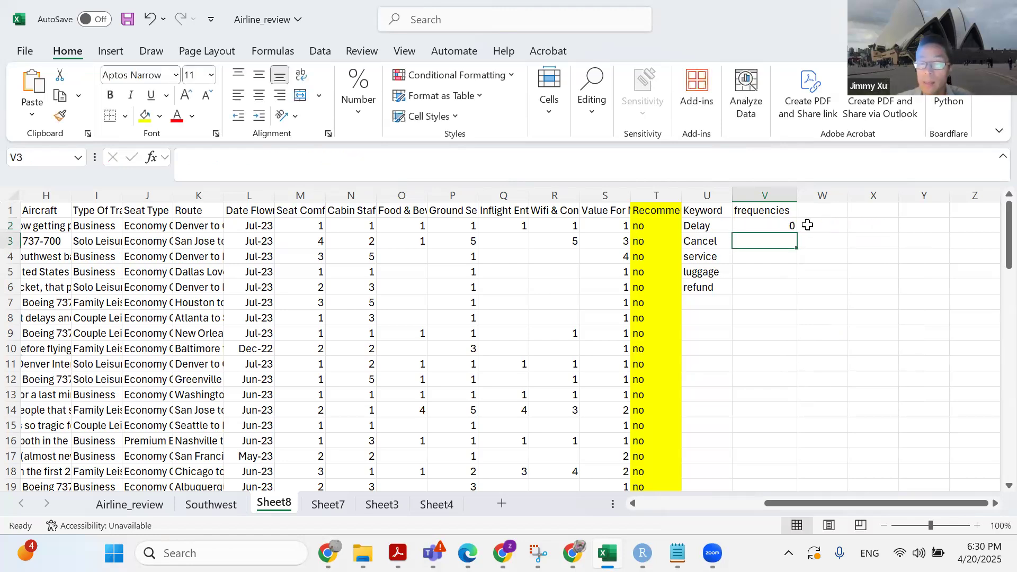
# - Change the COUNTIF criteria reference in V2 to U2 and fill the formula down through V6
pyautogui.doubleClick(773, 225)
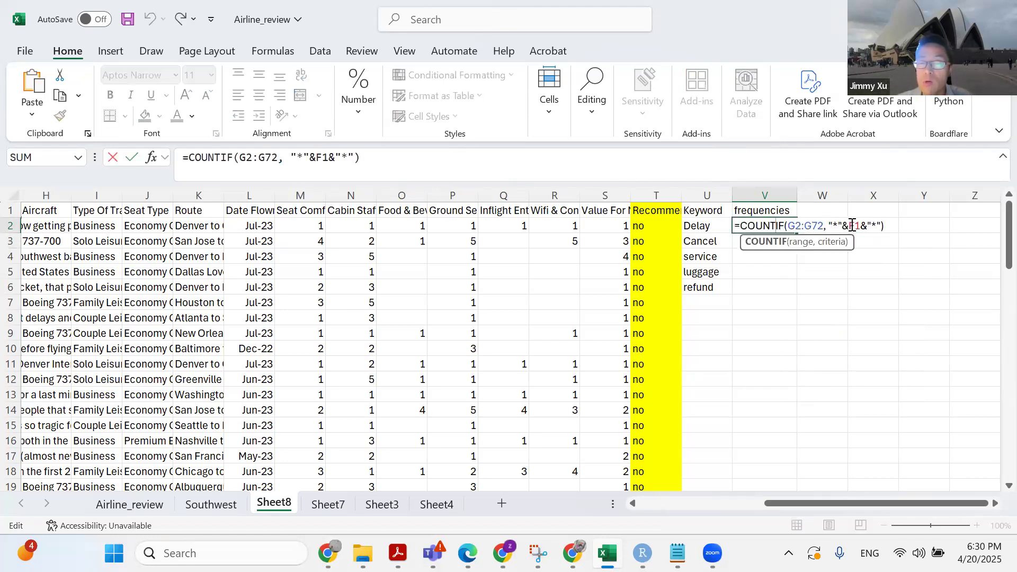
pyautogui.moveTo(850, 226); pyautogui.dragTo(862, 226)
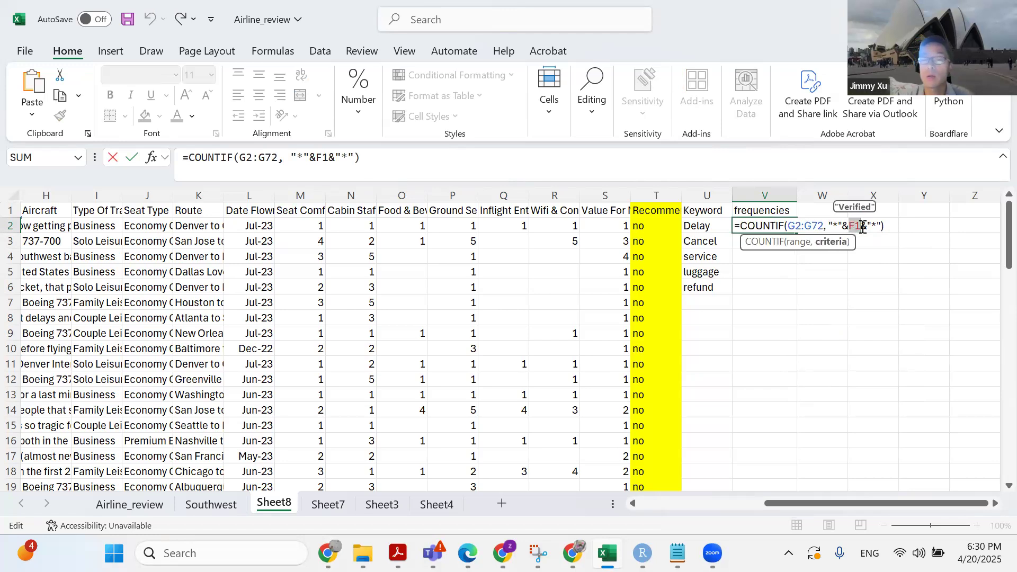
pyautogui.write('U')
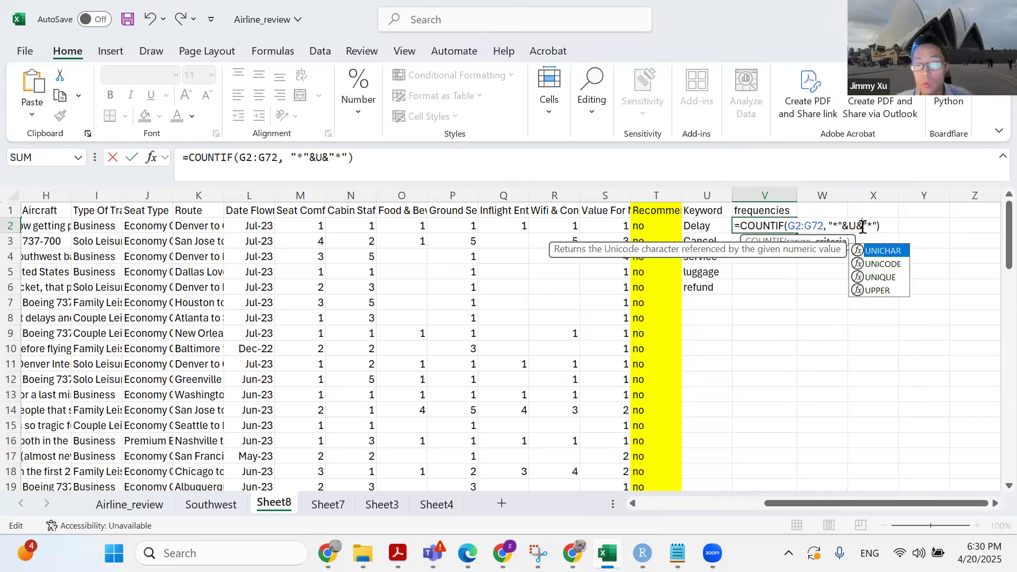
pyautogui.write('2')
pyautogui.press('Return')
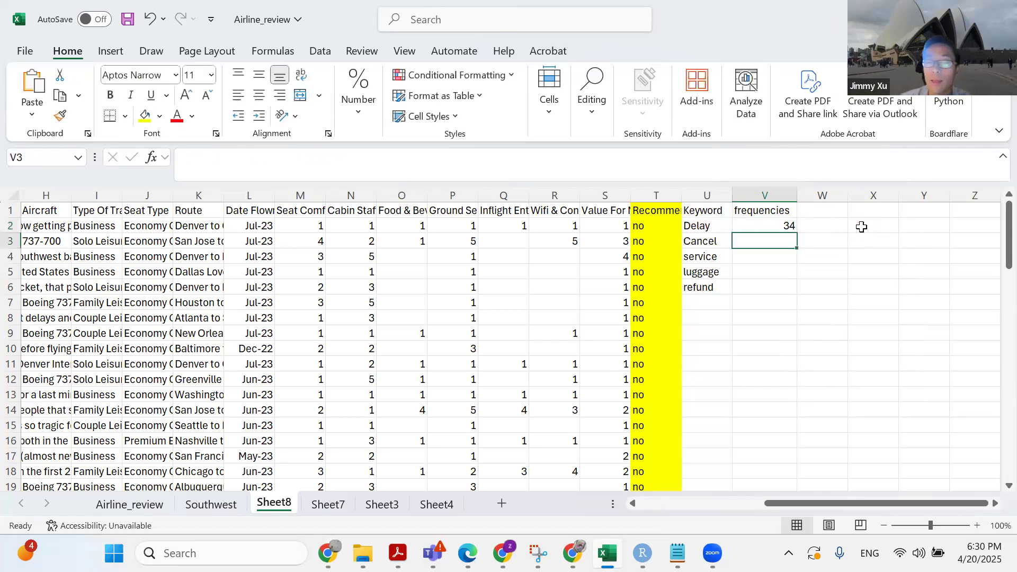
pyautogui.click(782, 225)
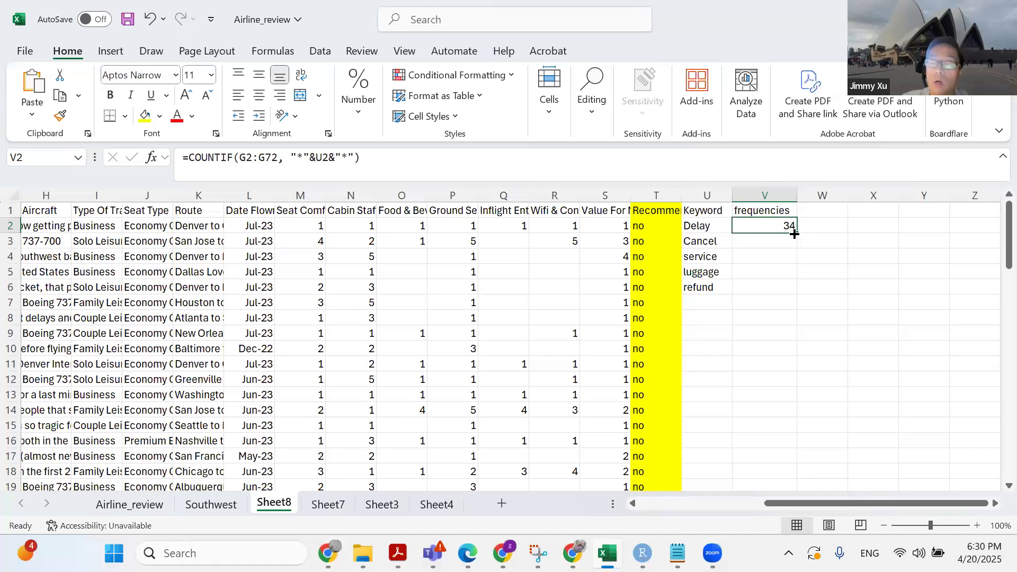
pyautogui.moveTo(793, 234); pyautogui.dragTo(790, 292)
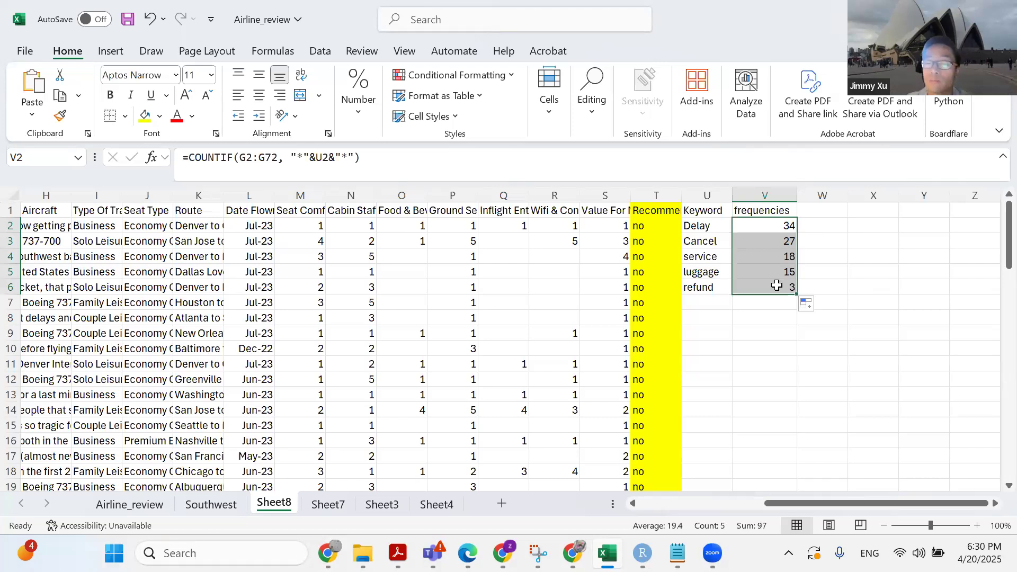
# - Switch to ChatGPT in Chrome and resubmit the earlier airline-complaint prompt, asking for 10 keywords instead of 5
pyautogui.hotkey('alt', 'Tab')
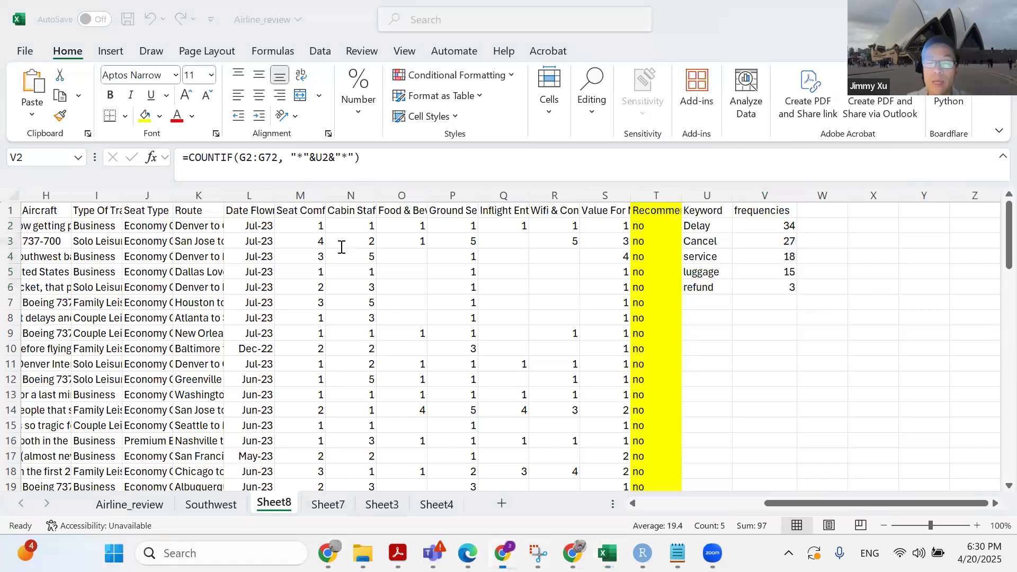
pyautogui.scroll(1, 299, 232)
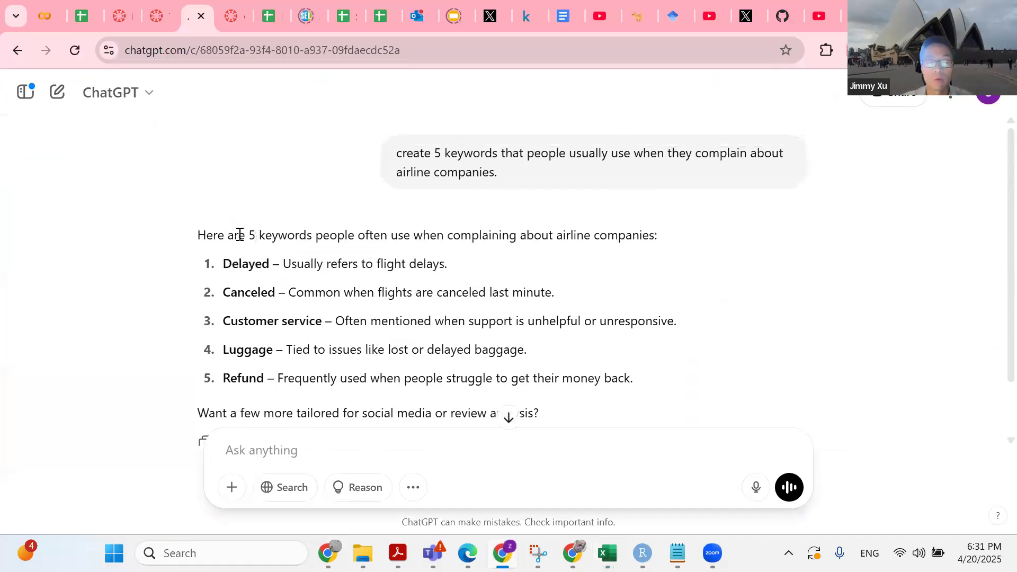
pyautogui.moveTo(197, 234); pyautogui.dragTo(661, 261)
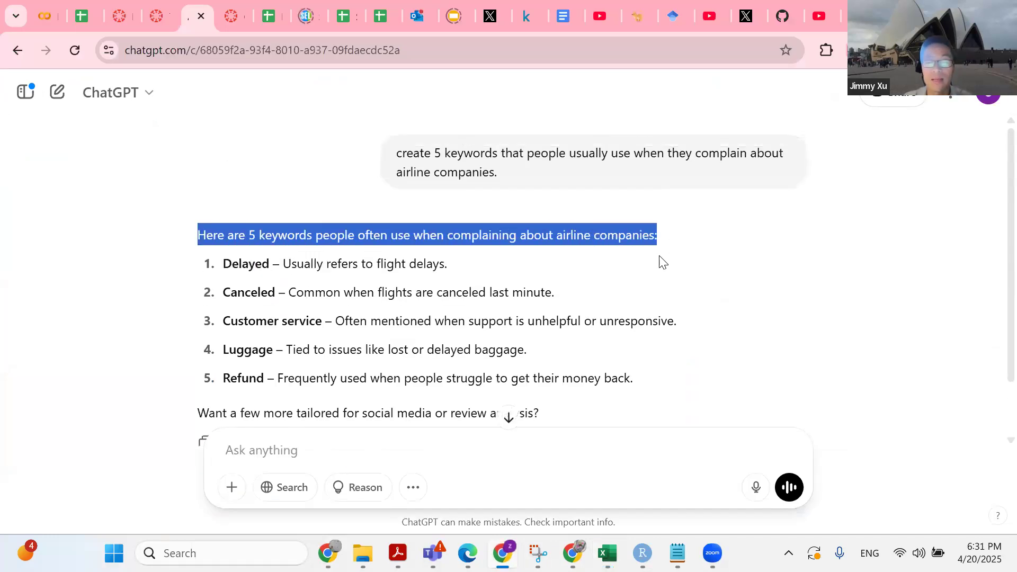
pyautogui.moveTo(398, 157); pyautogui.dragTo(545, 200)
pyautogui.hotkey('ctrl', 'c')
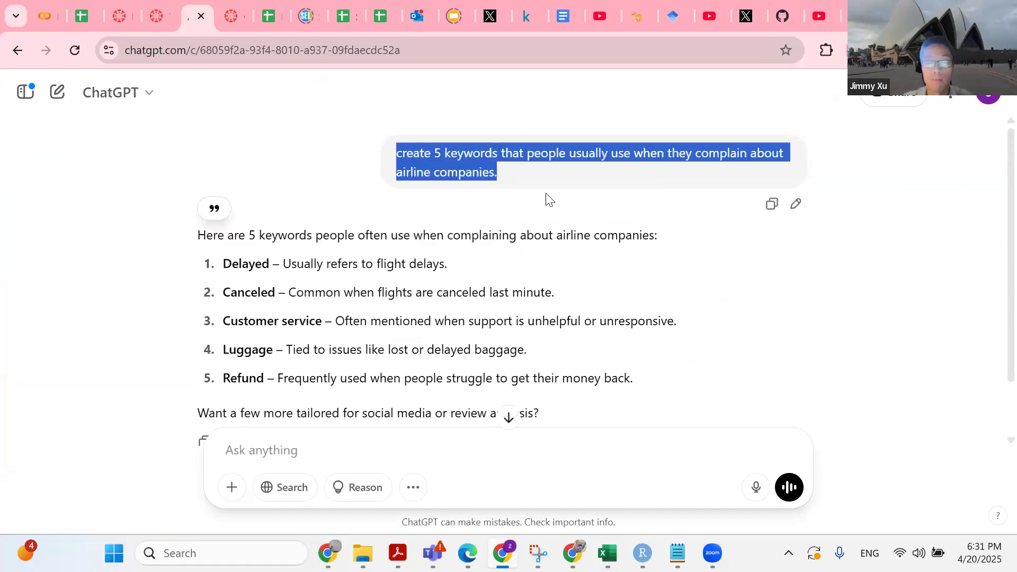
pyautogui.click(252, 442)
pyautogui.hotkey('ctrl', 'v')
pyautogui.moveTo(262, 449)
pyautogui.mouseDown()
pyautogui.moveTo(282, 450)
pyautogui.moveTo(264, 450)
pyautogui.mouseUp()
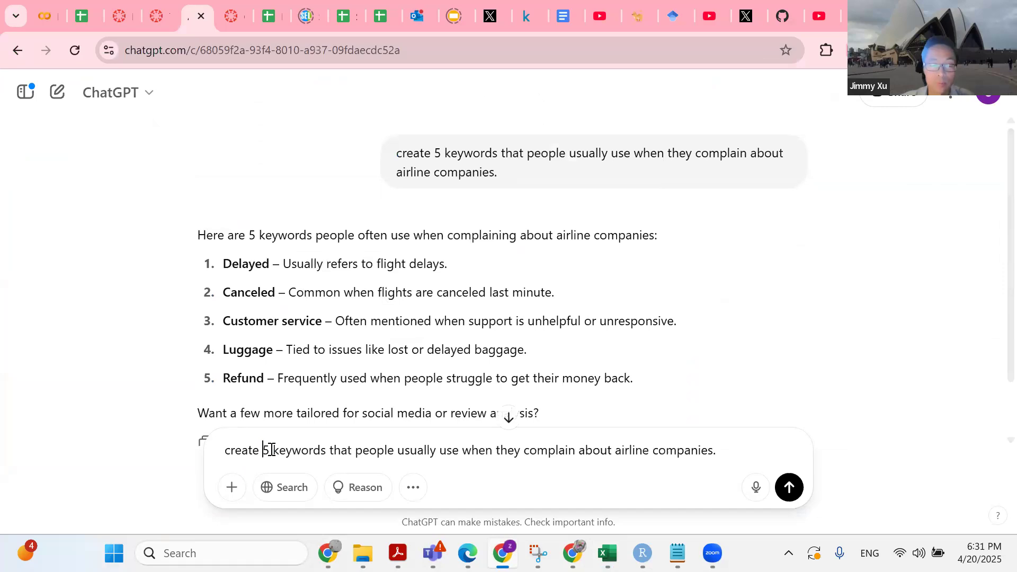
pyautogui.press('Delete')
pyautogui.write('10')
pyautogui.press('Return')
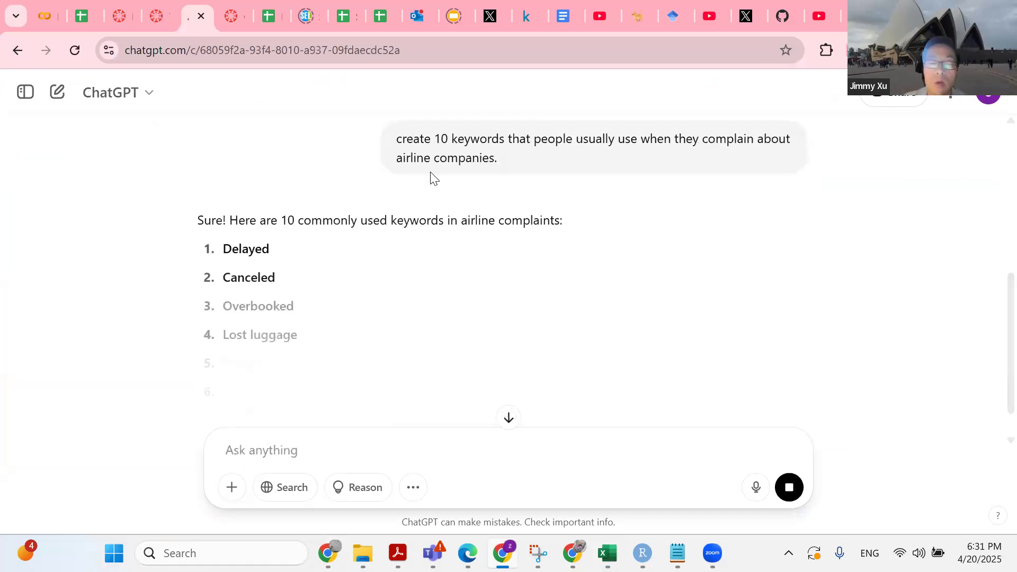
# - Copy "Overbook" from item 3 of the new ChatGPT list and paste it into U7 of the Excel sheet
pyautogui.scroll(-2, 273, 244)
pyautogui.moveTo(225, 226); pyautogui.dragTo(282, 226)
pyautogui.hotkey('ctrl', 'c')
pyautogui.hotkey('alt', 'Tab')
pyautogui.click(709, 302)
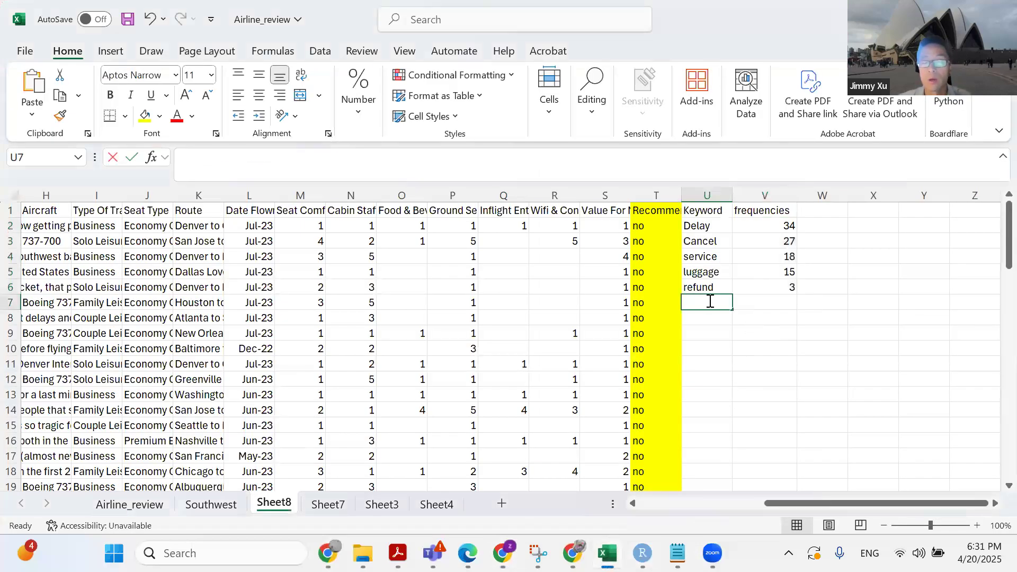
pyautogui.doubleClick(709, 302)
pyautogui.hotkey('ctrl', 'v')
pyautogui.click(723, 341)
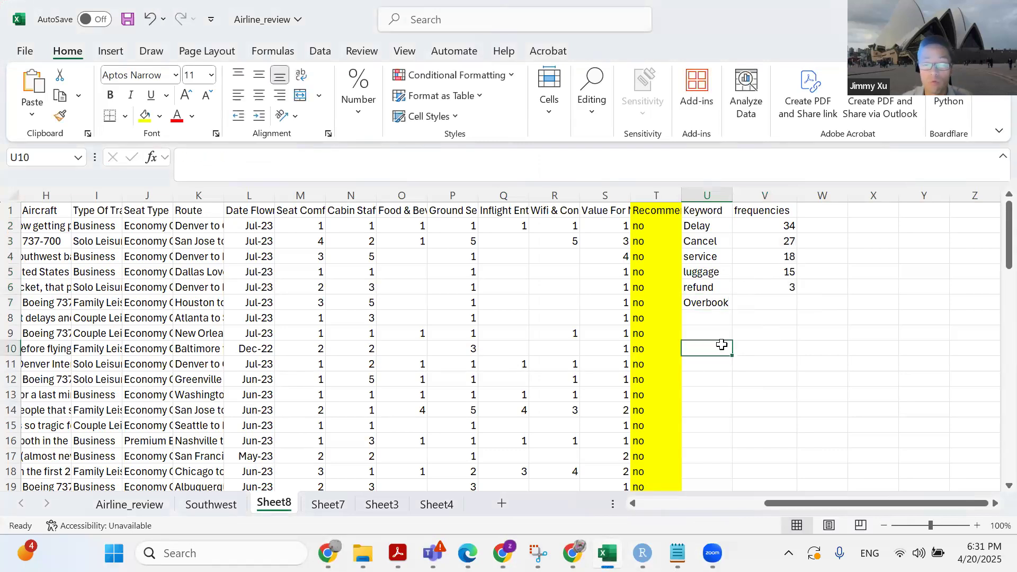
# - Look up the "Rude staff" item in ChatGPT and enter "staff" as a keyword in U8 of the Excel sheet
pyautogui.hotkey('alt', 'Tab')
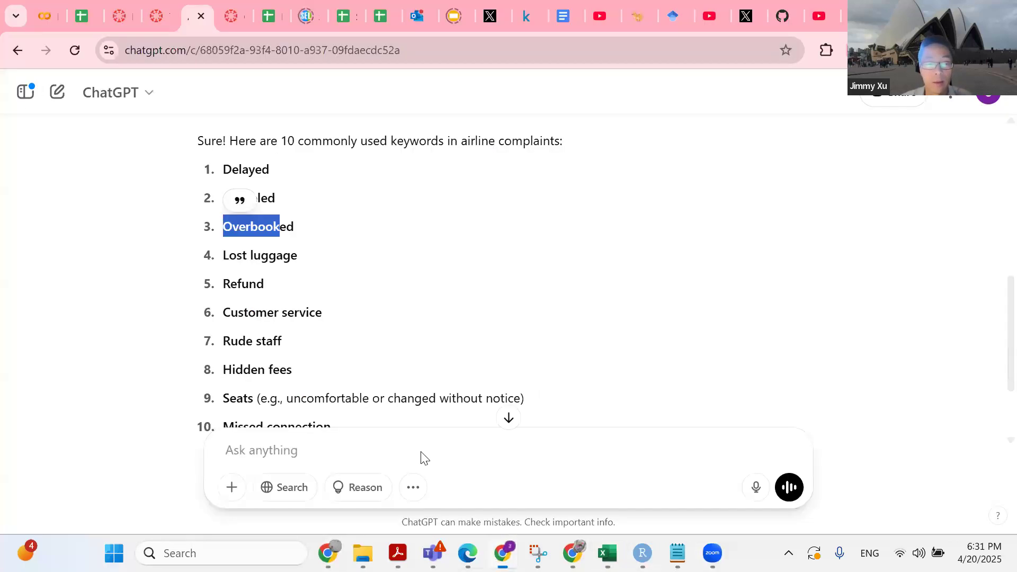
pyautogui.click(253, 249)
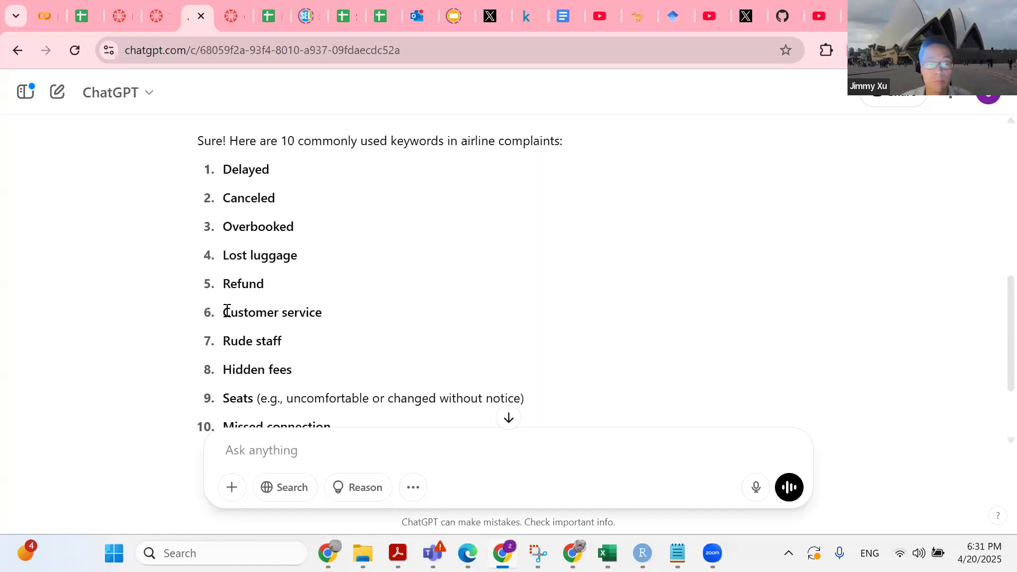
pyautogui.doubleClick(269, 341)
pyautogui.hotkey('alt', 'Tab')
pyautogui.click(715, 319)
pyautogui.write('staff')
pyautogui.click(659, 423)
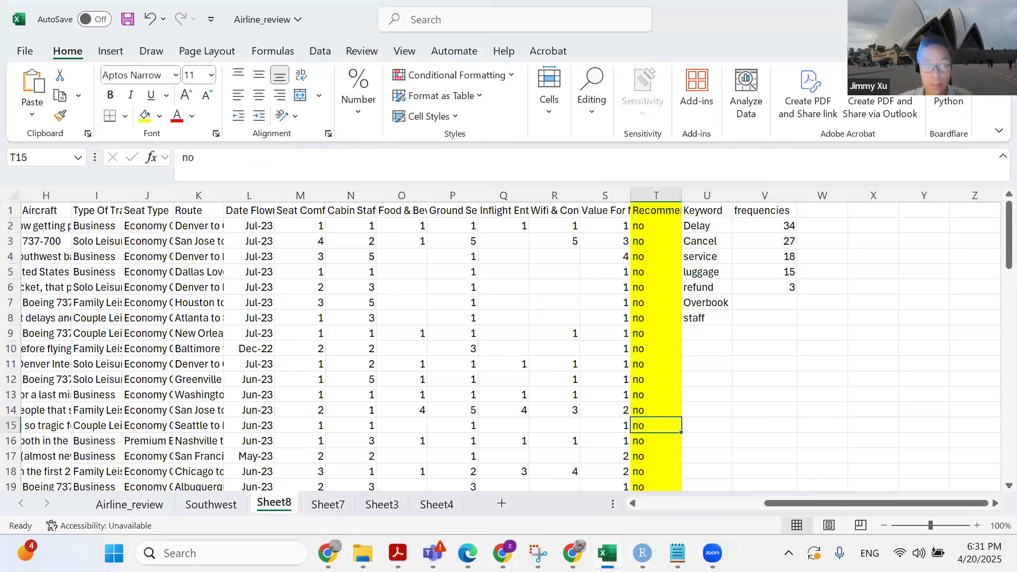
# - Find the "Hidden fees" item in the ChatGPT list and enter "fees" in U9 of the Excel sheet
pyautogui.hotkey('alt', 'Tab')
pyautogui.click(343, 243)
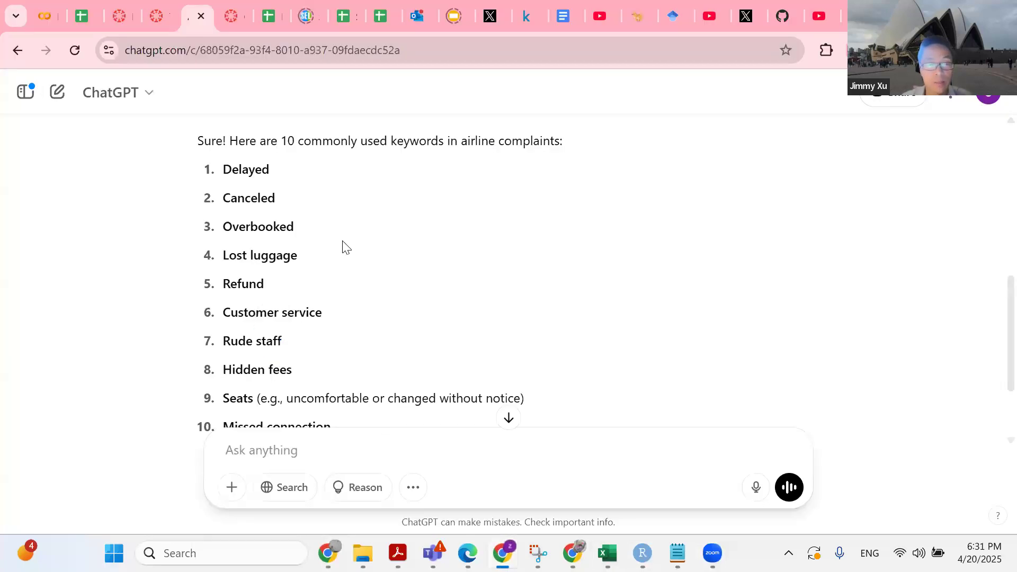
pyautogui.scroll(-2, 347, 251)
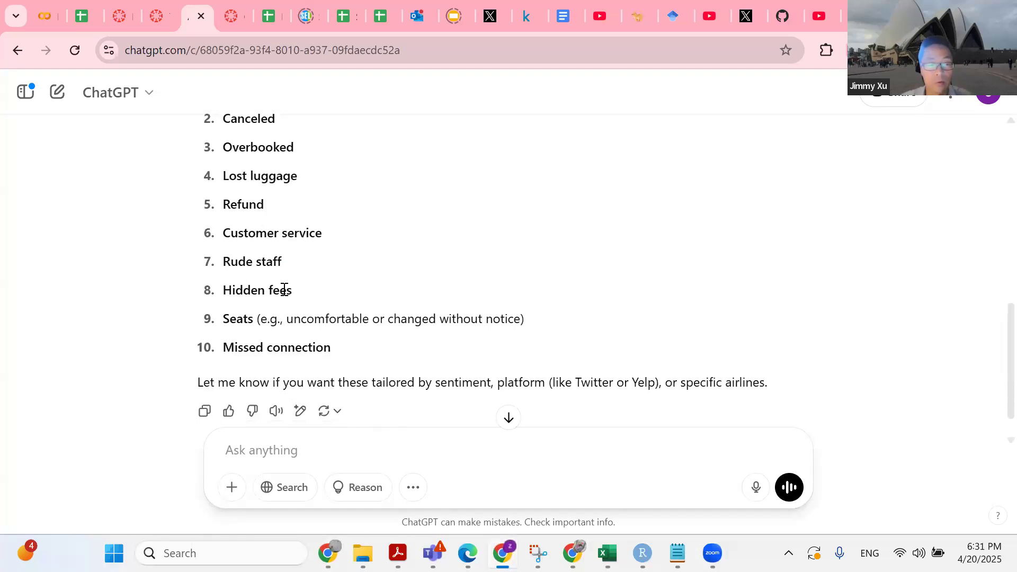
pyautogui.moveTo(268, 289); pyautogui.dragTo(292, 293)
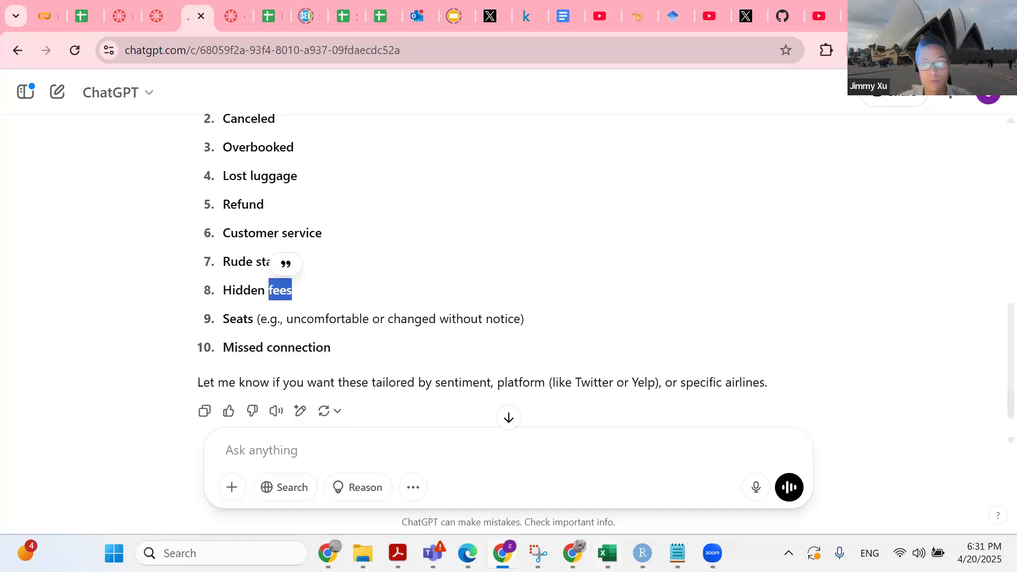
pyautogui.hotkey('alt', 'Tab')
pyautogui.click(697, 335)
pyautogui.write('fees')
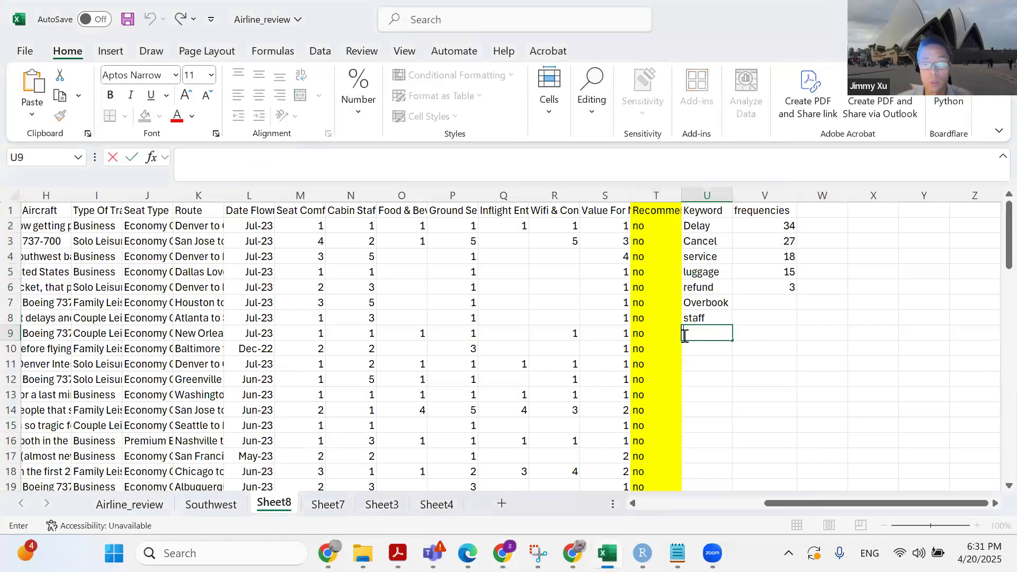
pyautogui.click(657, 395)
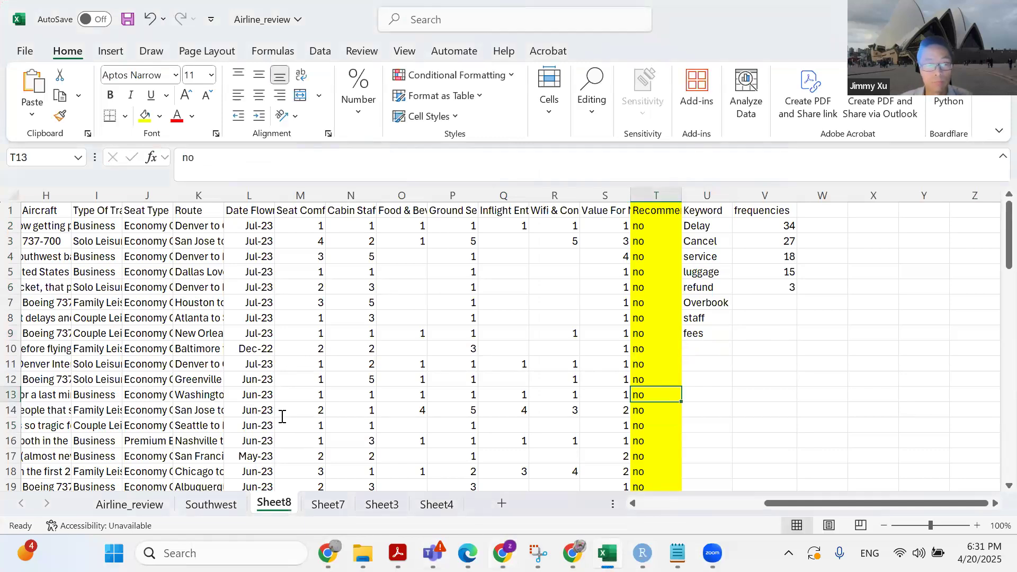
# - Take the "Seats" item from the ChatGPT list and enter "Seat" in U10 of the Excel sheet
pyautogui.hotkey('alt', 'Tab')
pyautogui.moveTo(224, 318); pyautogui.dragTo(248, 318)
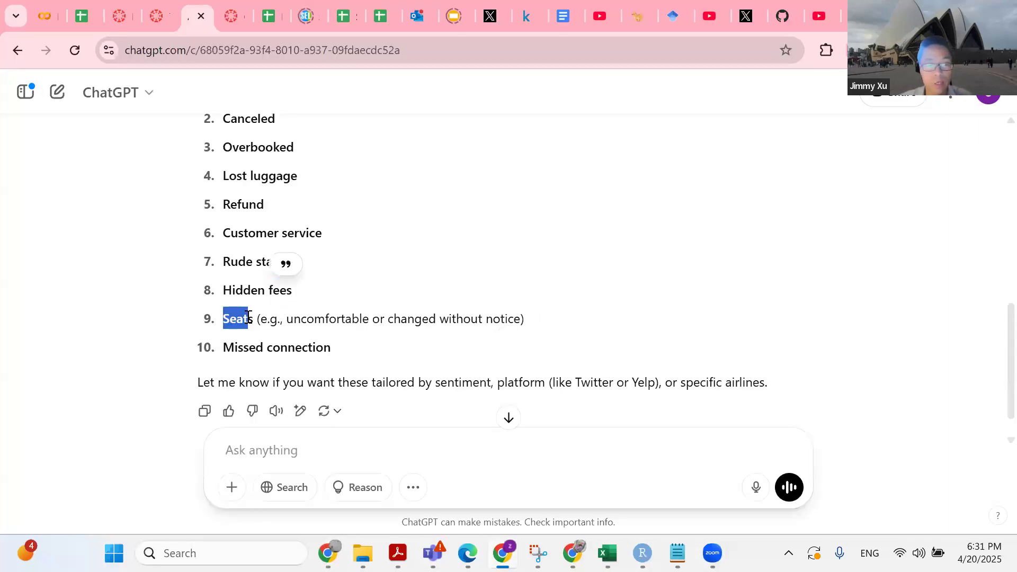
pyautogui.hotkey('alt', 'Tab')
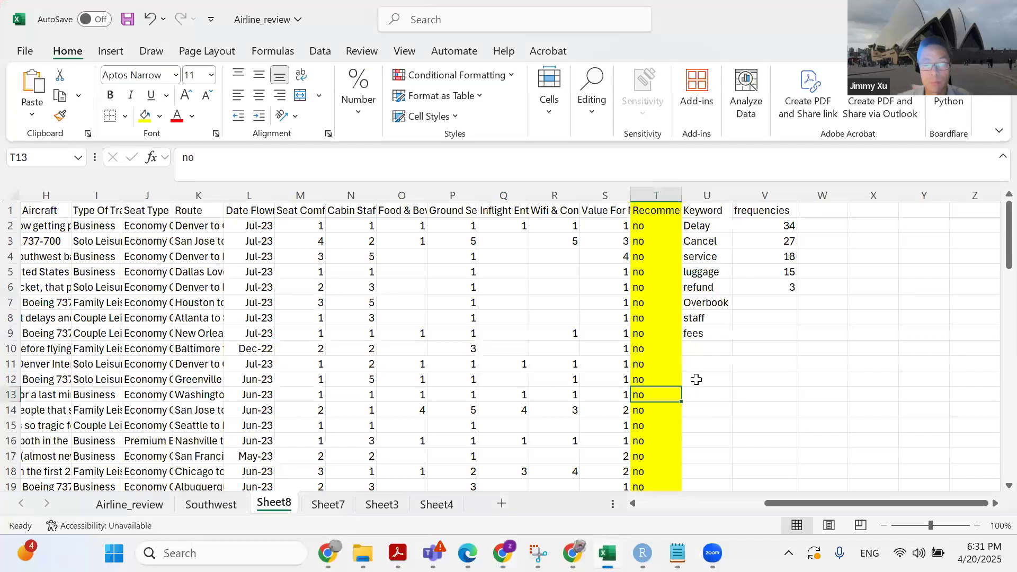
pyautogui.click(706, 348)
pyautogui.write('Seat')
pyautogui.click(643, 408)
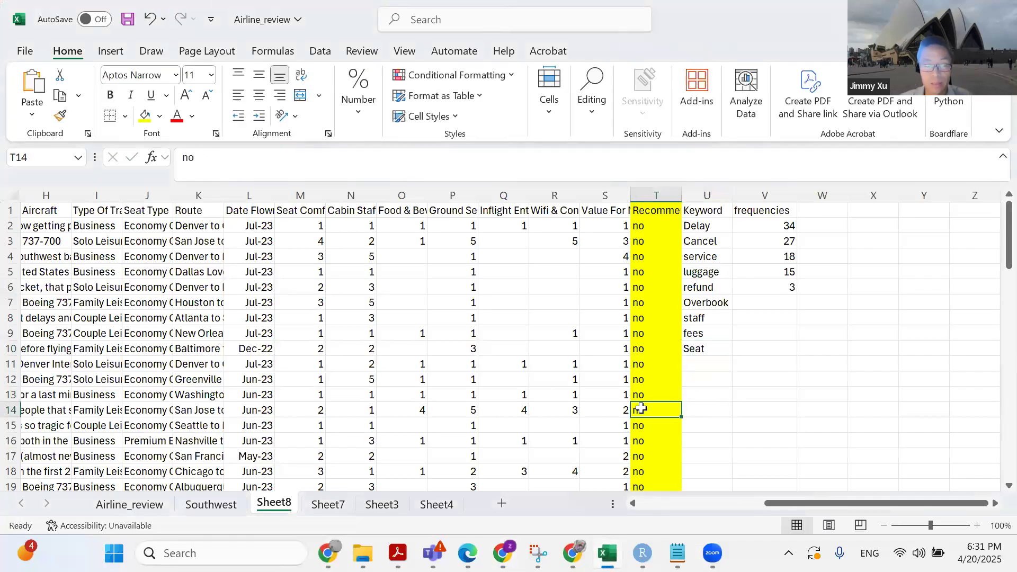
# - Take the "Missed connection" item from the ChatGPT list and enter "connection" in U11 of the Excel sheet
pyautogui.hotkey('alt', 'Tab')
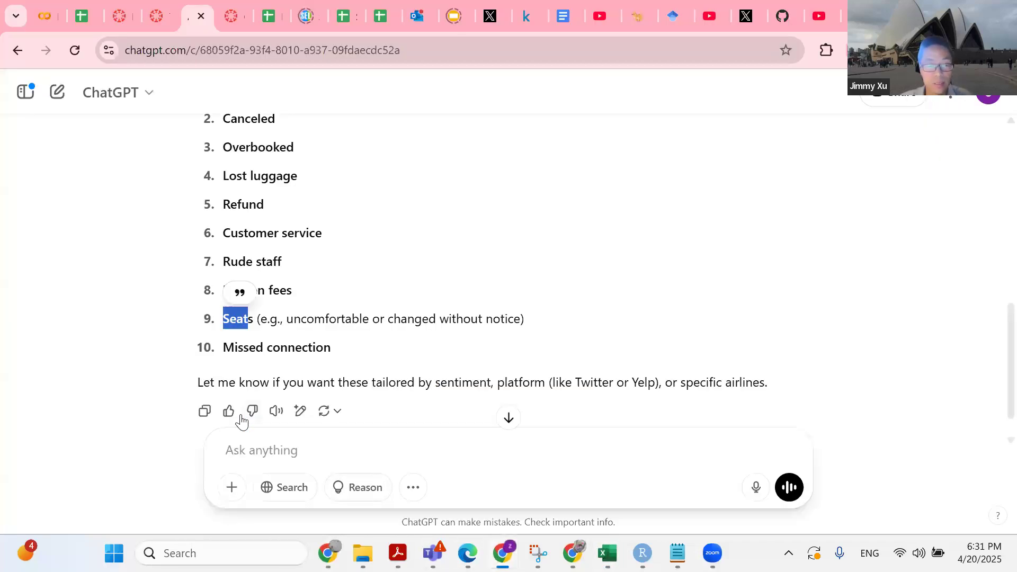
pyautogui.click(240, 417)
pyautogui.doubleClick(298, 347)
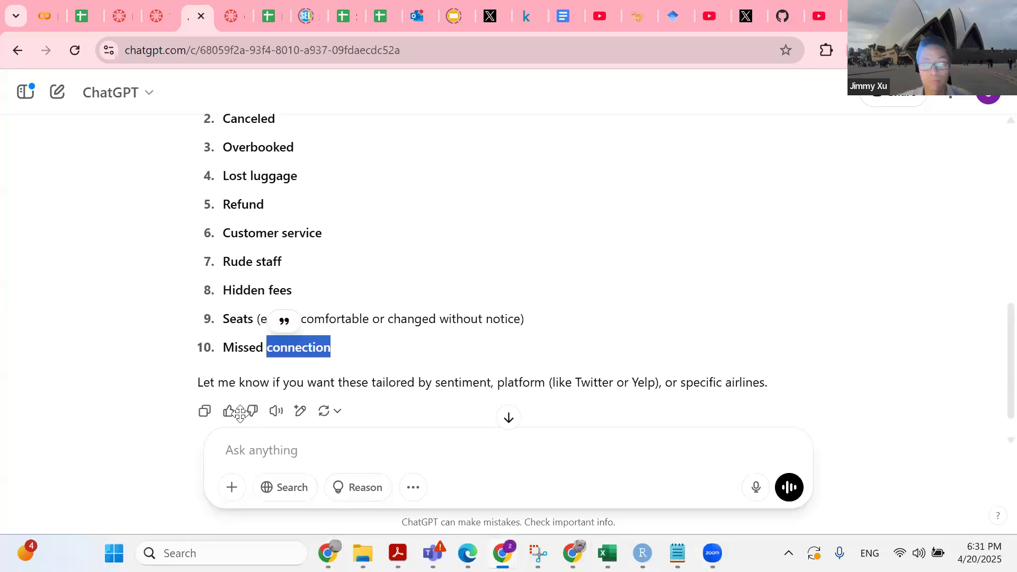
pyautogui.hotkey('alt', 'Tab')
pyautogui.click(711, 364)
pyautogui.write('connection')
# - Enter "missed" as a separate keyword in U12
pyautogui.click(706, 382)
pyautogui.write('MII')
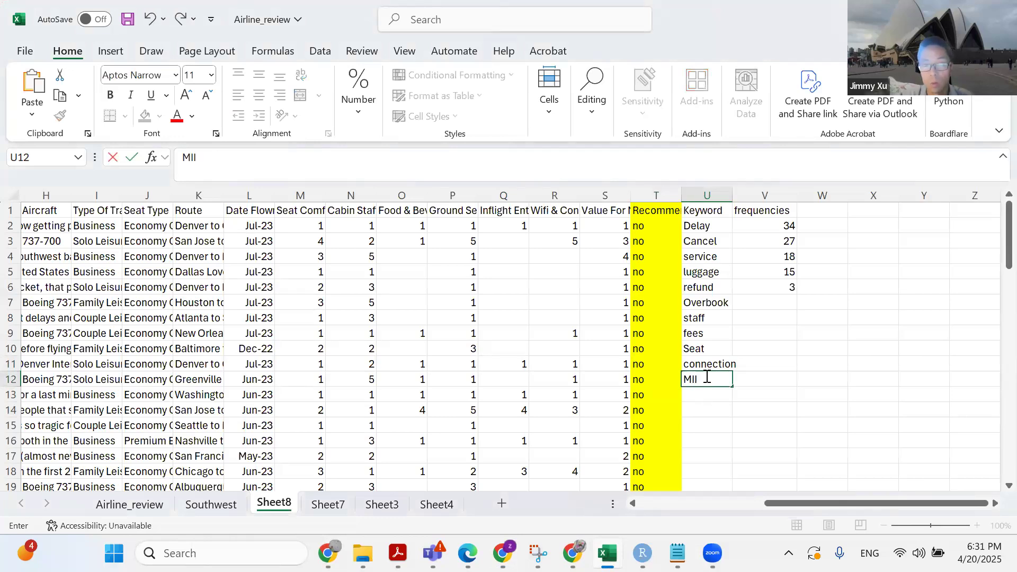
pyautogui.press('BackSpace')
pyautogui.press('BackSpace')
pyautogui.press('BackSpace')
pyautogui.write('missed')
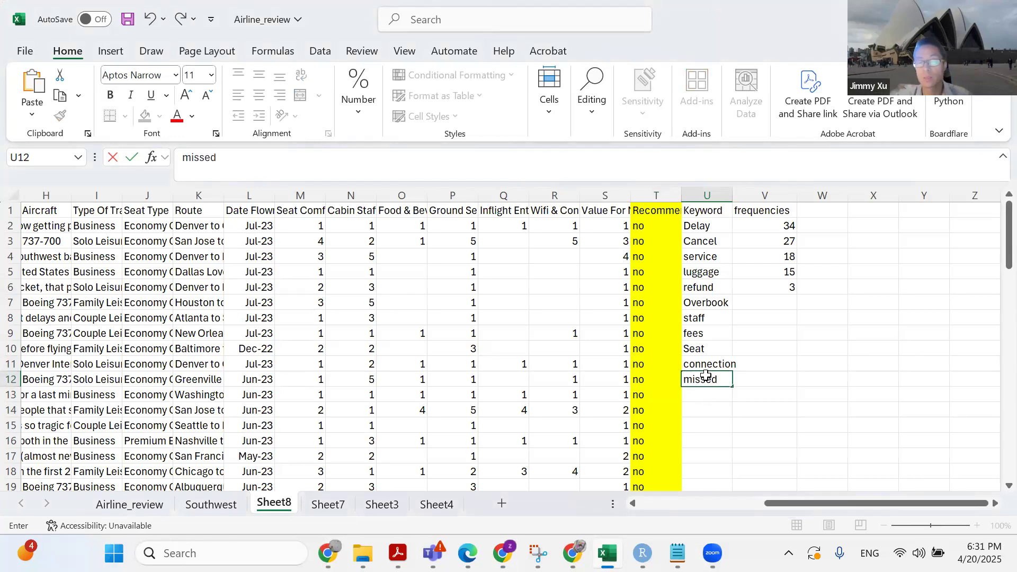
pyautogui.press('Return')
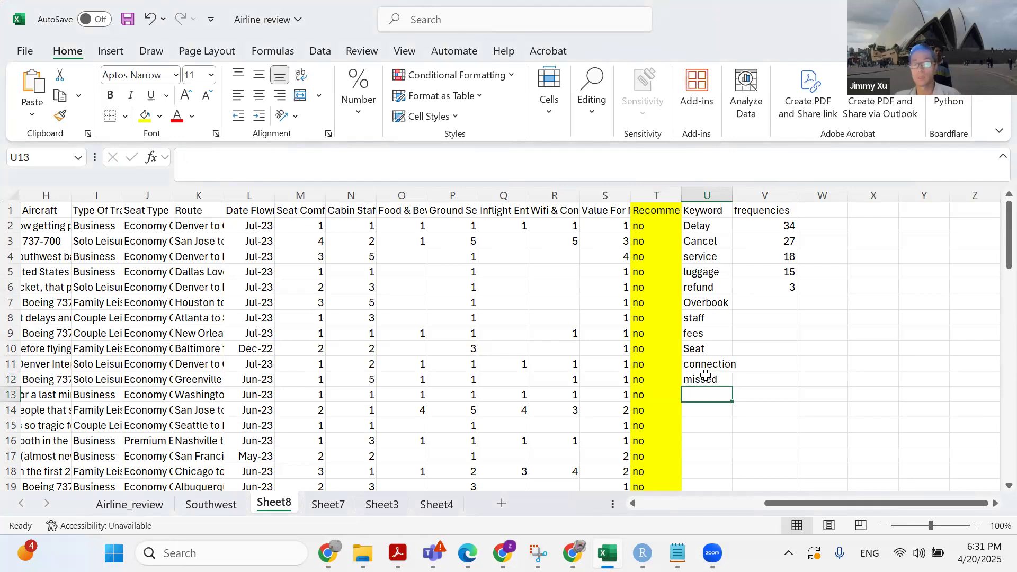
# - Fill the COUNTIF formula from V6 down through V12 for the added keywords
pyautogui.click(783, 287)
pyautogui.moveTo(796, 294); pyautogui.dragTo(789, 389)
pyautogui.click(852, 362)
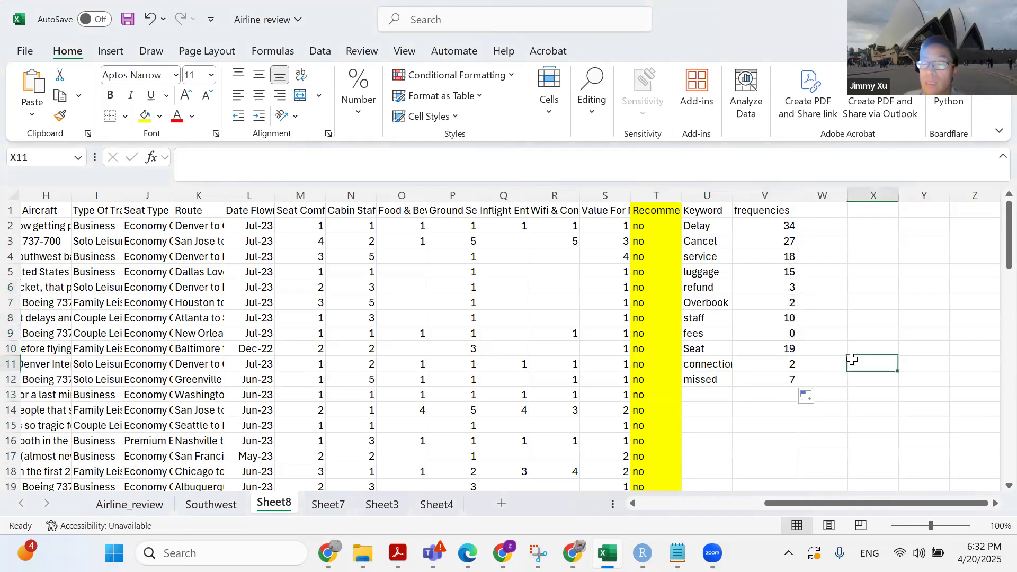
# - Set the font color of the Keyword and frequencies columns, U and V, to red
pyautogui.click(705, 194)
pyautogui.moveTo(767, 192); pyautogui.dragTo(768, 194)
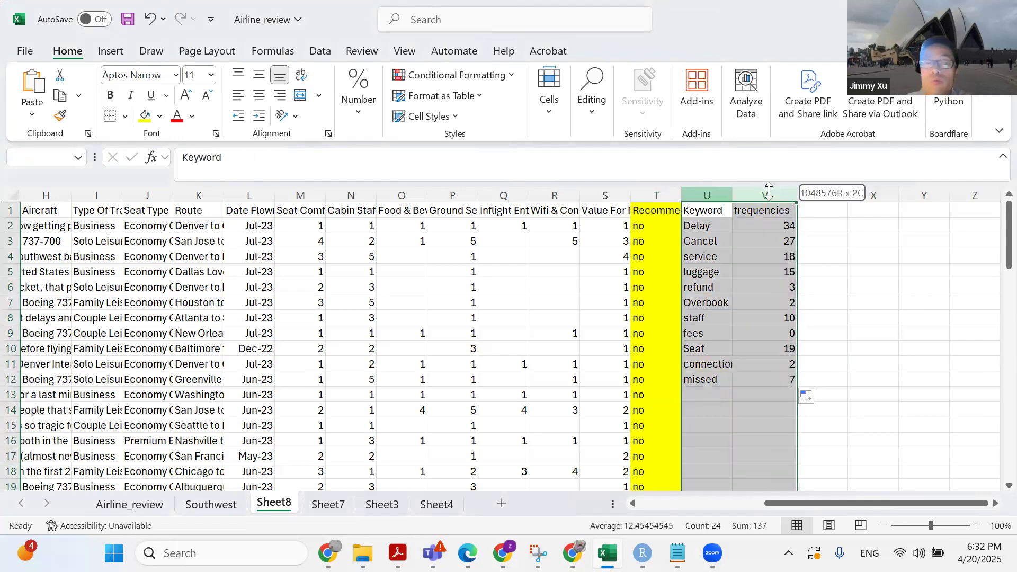
pyautogui.click(177, 115)
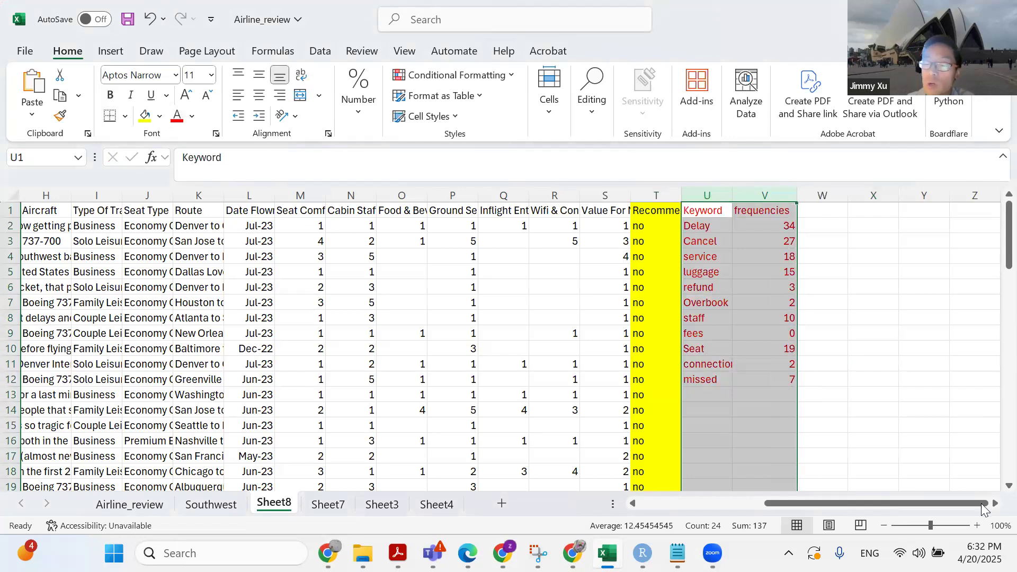
# - Insert a 2-D clustered column chart of the keyword frequencies in U1:V12, and undo the insertion
pyautogui.click(994, 504)
pyautogui.click(994, 503)
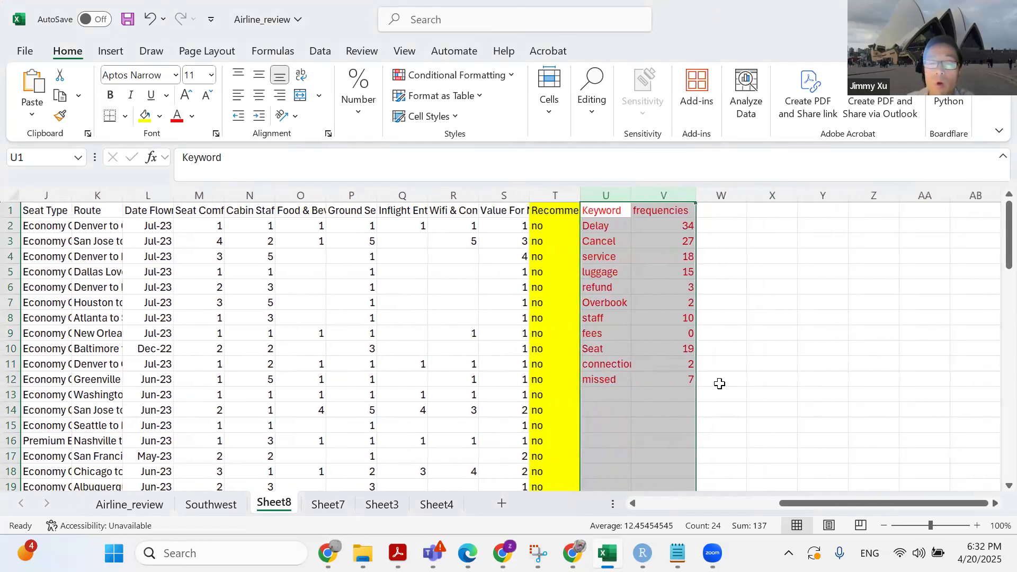
pyautogui.moveTo(605, 209); pyautogui.dragTo(681, 380)
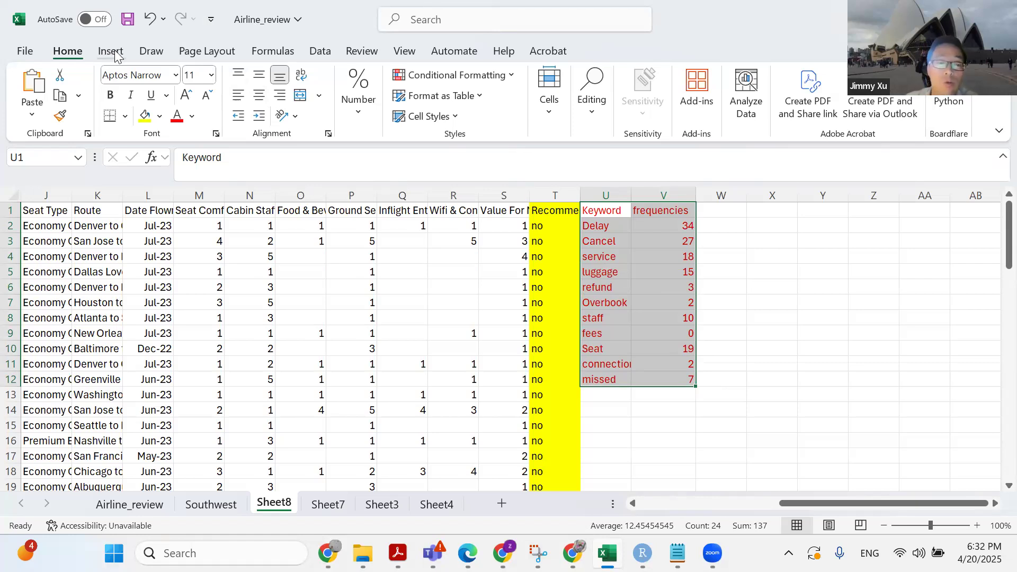
pyautogui.click(112, 51)
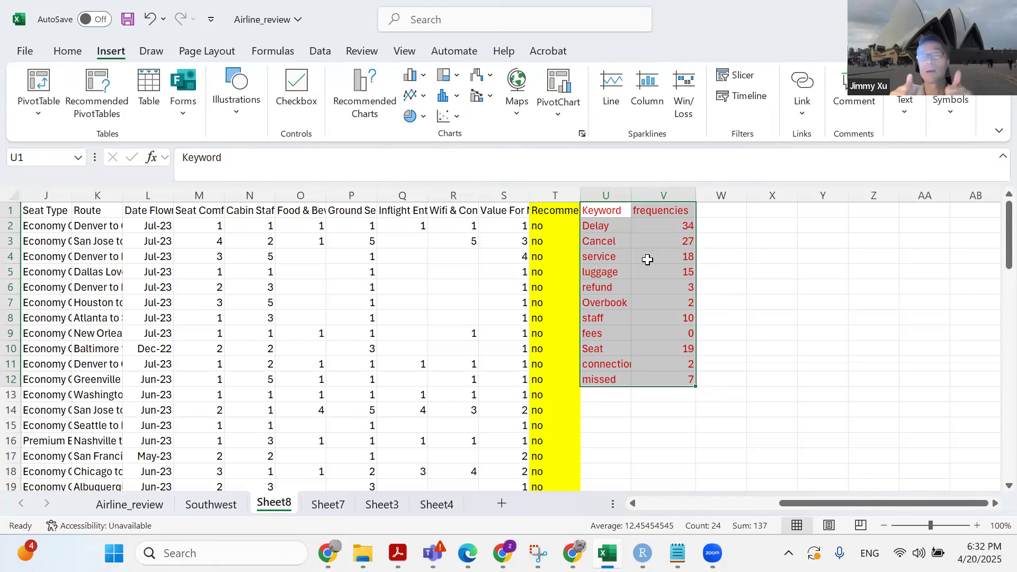
pyautogui.click(424, 76)
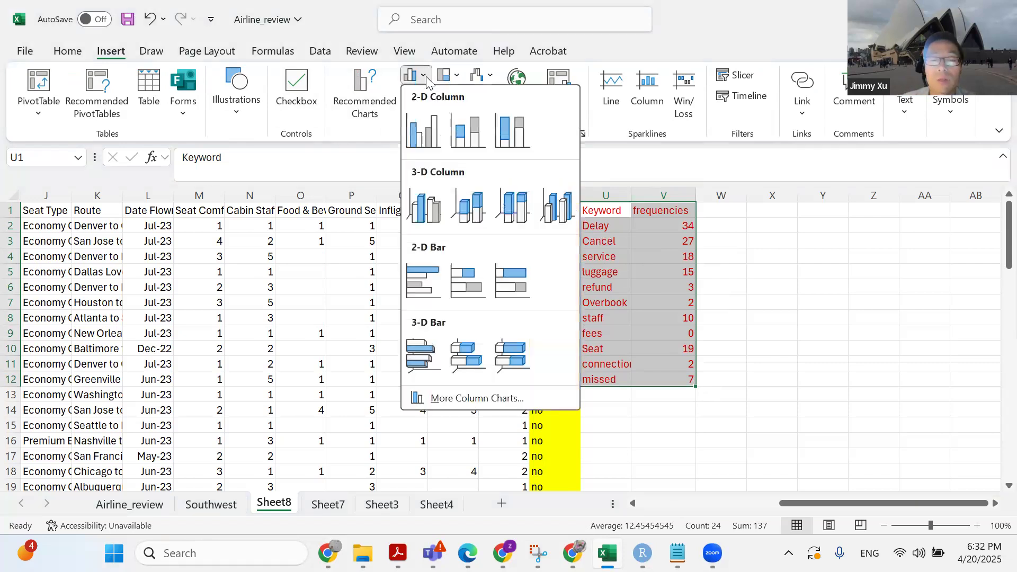
pyautogui.click(422, 128)
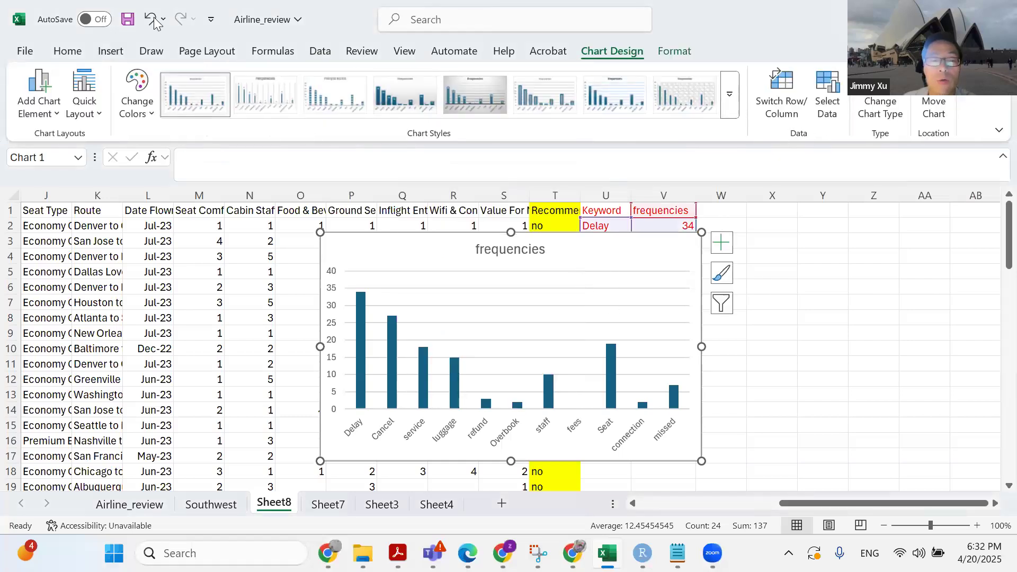
pyautogui.hotkey('ctrl', 'z')
# - Insert a 2-D clustered column chart of the keyword frequencies in U1:V12 and move it over columns U to AB
pyautogui.moveTo(598, 212); pyautogui.dragTo(626, 379)
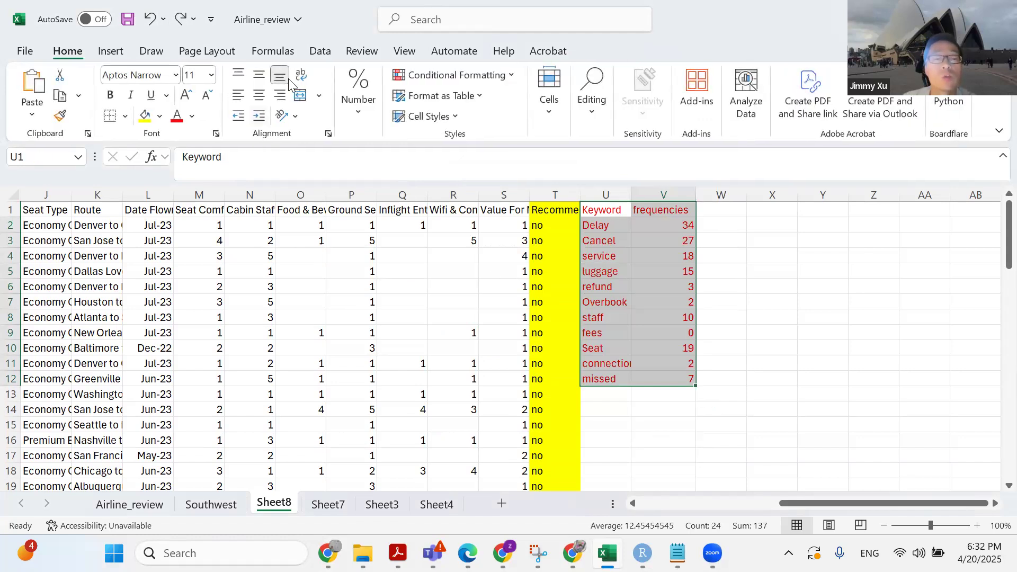
pyautogui.click(113, 55)
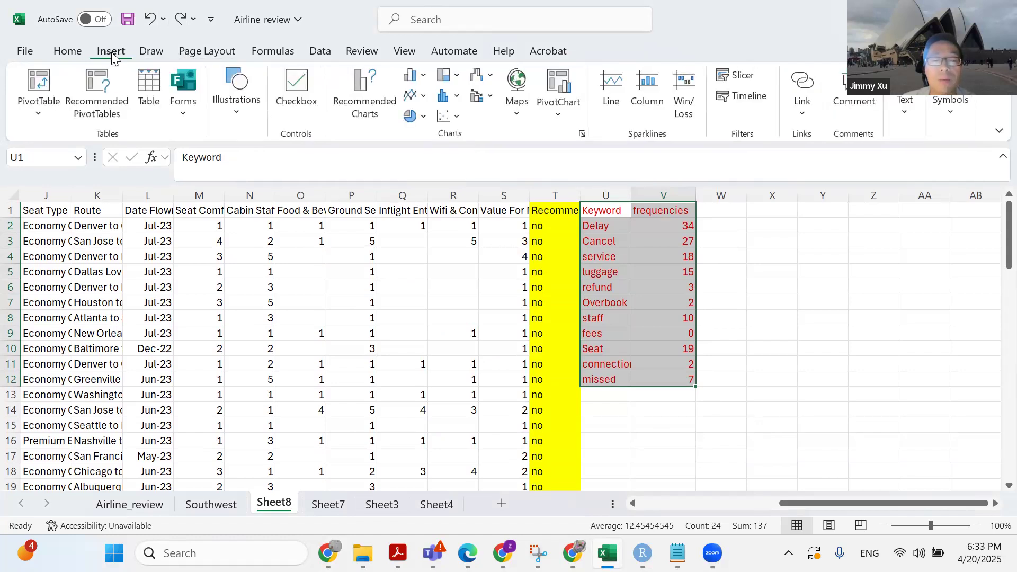
pyautogui.click(424, 75)
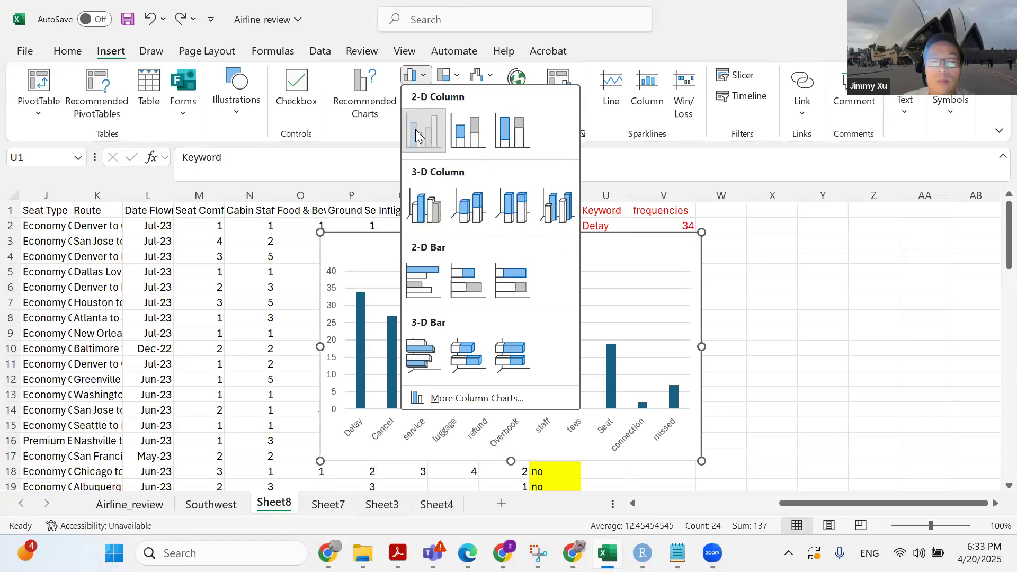
pyautogui.click(416, 131)
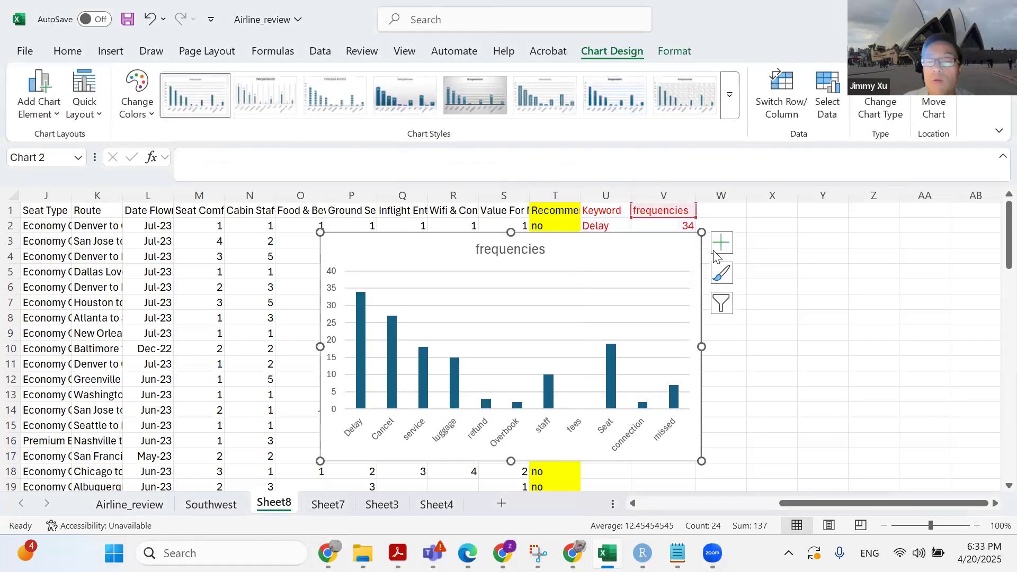
pyautogui.moveTo(576, 253); pyautogui.dragTo(866, 252)
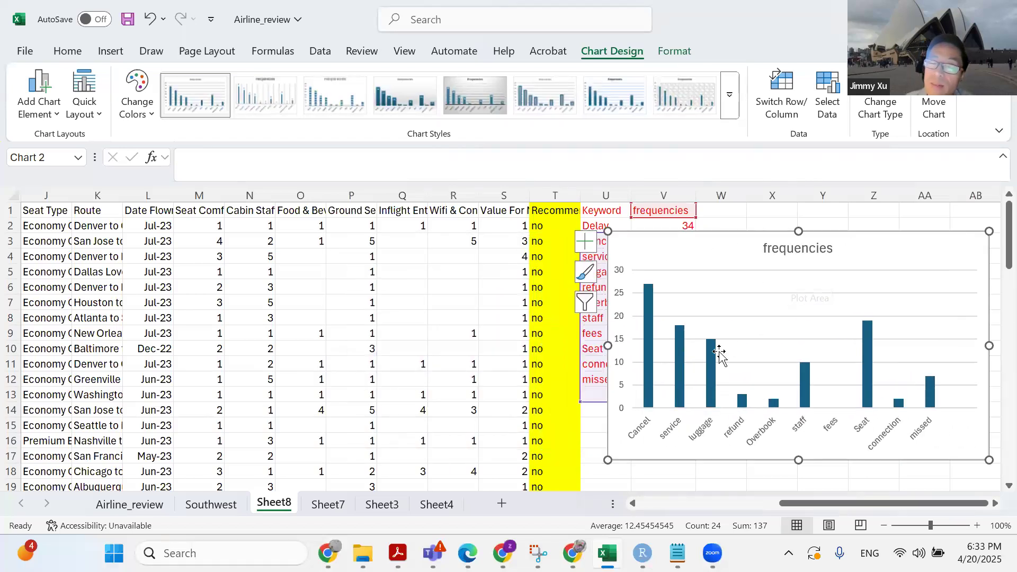
pyautogui.moveTo(709, 354)
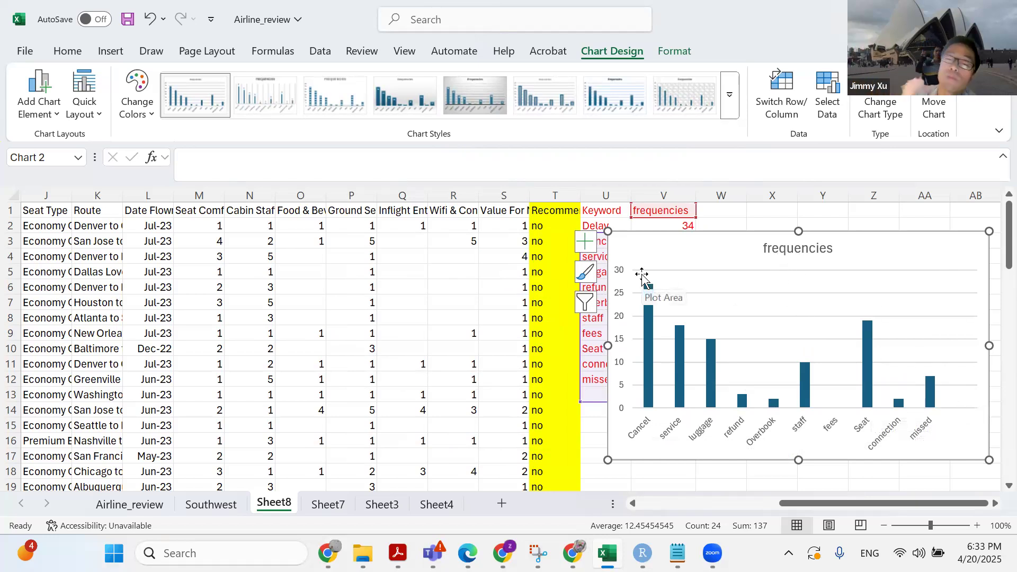
pyautogui.moveTo(817, 498); pyautogui.dragTo(734, 500)
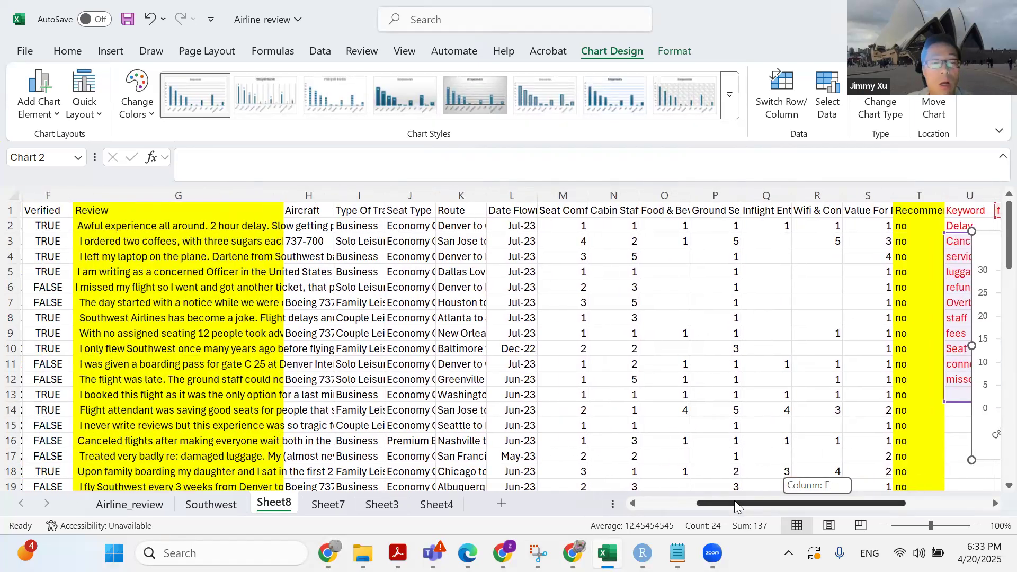
pyautogui.moveTo(734, 500); pyautogui.dragTo(851, 486)
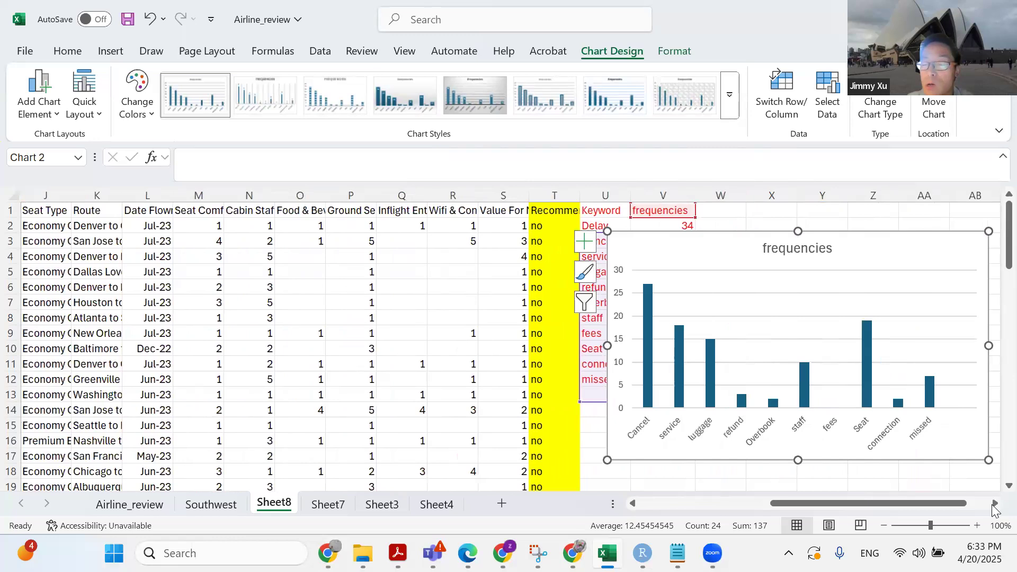
pyautogui.hscroll(3, 874, 425)
pyautogui.moveTo(783, 391)
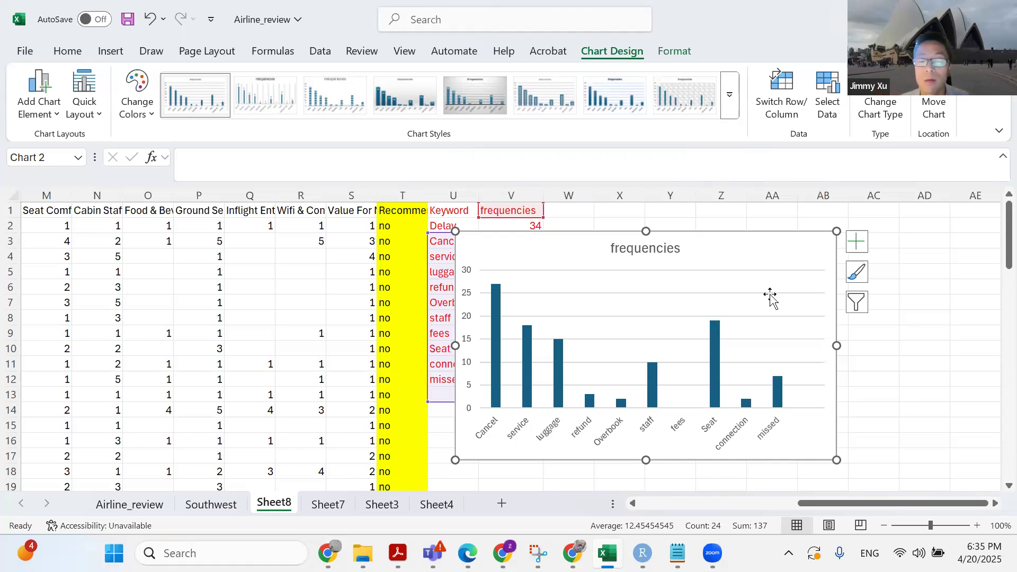
pyautogui.hotkey('alt', 'Tab')
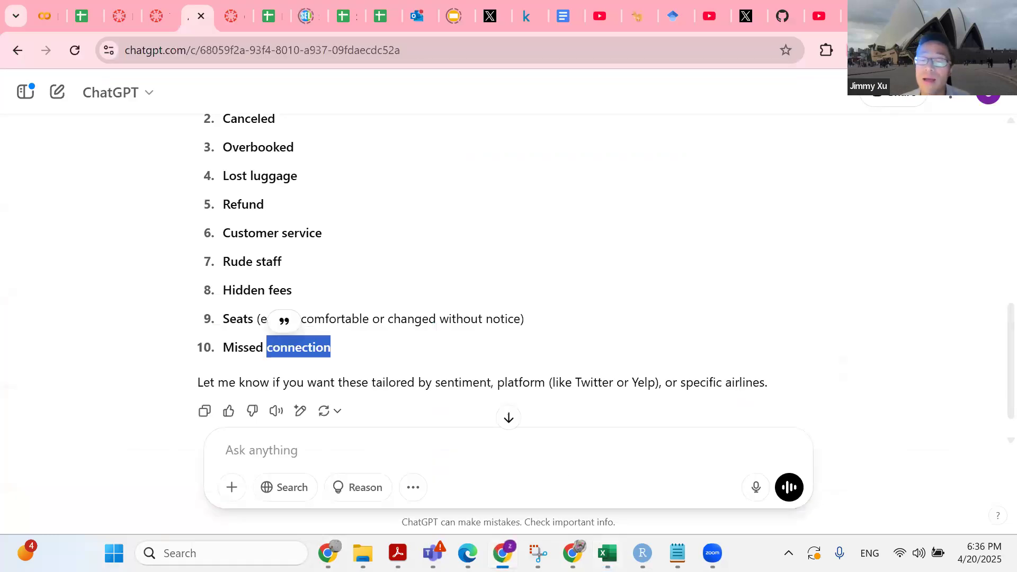
pyautogui.click(608, 552)
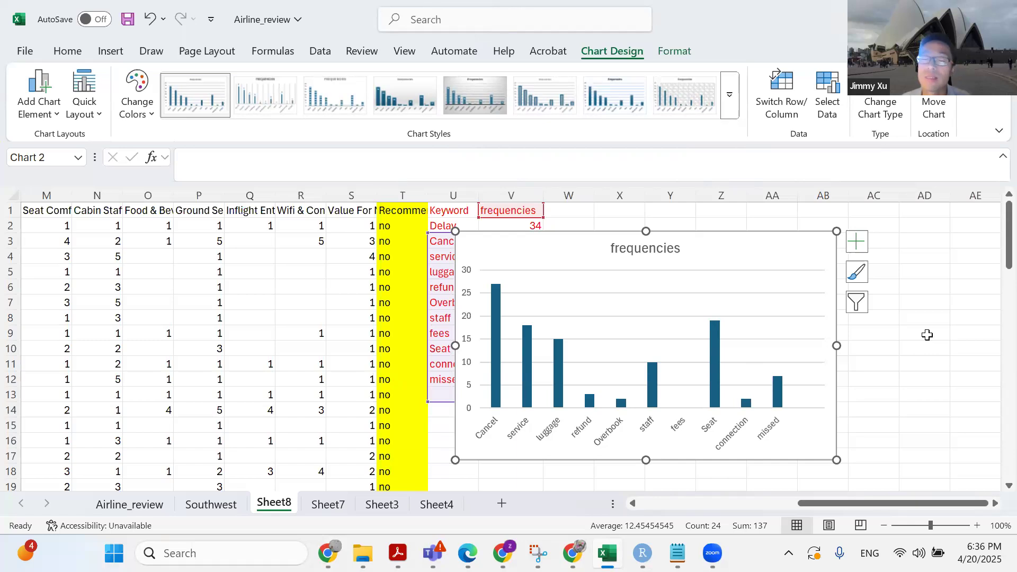